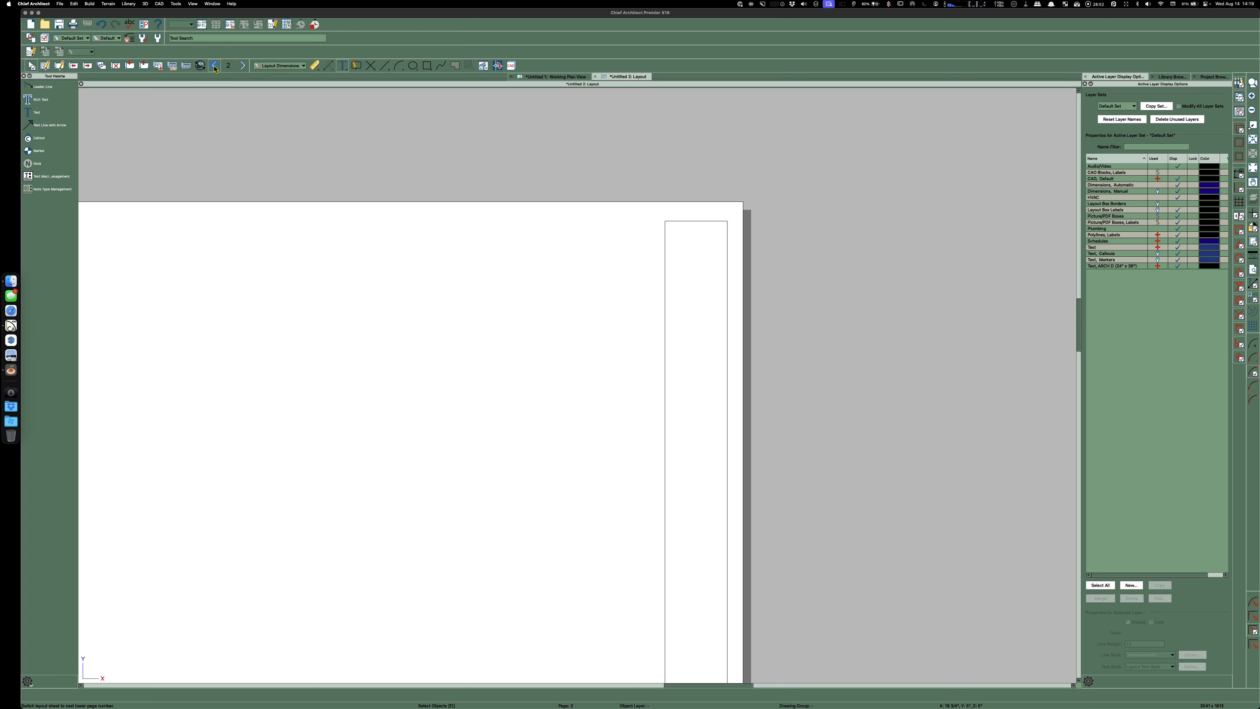
Check layout page 2, then return to page 1 and examine the drawing sheet index table
scroll(412, 129, "down", 5)
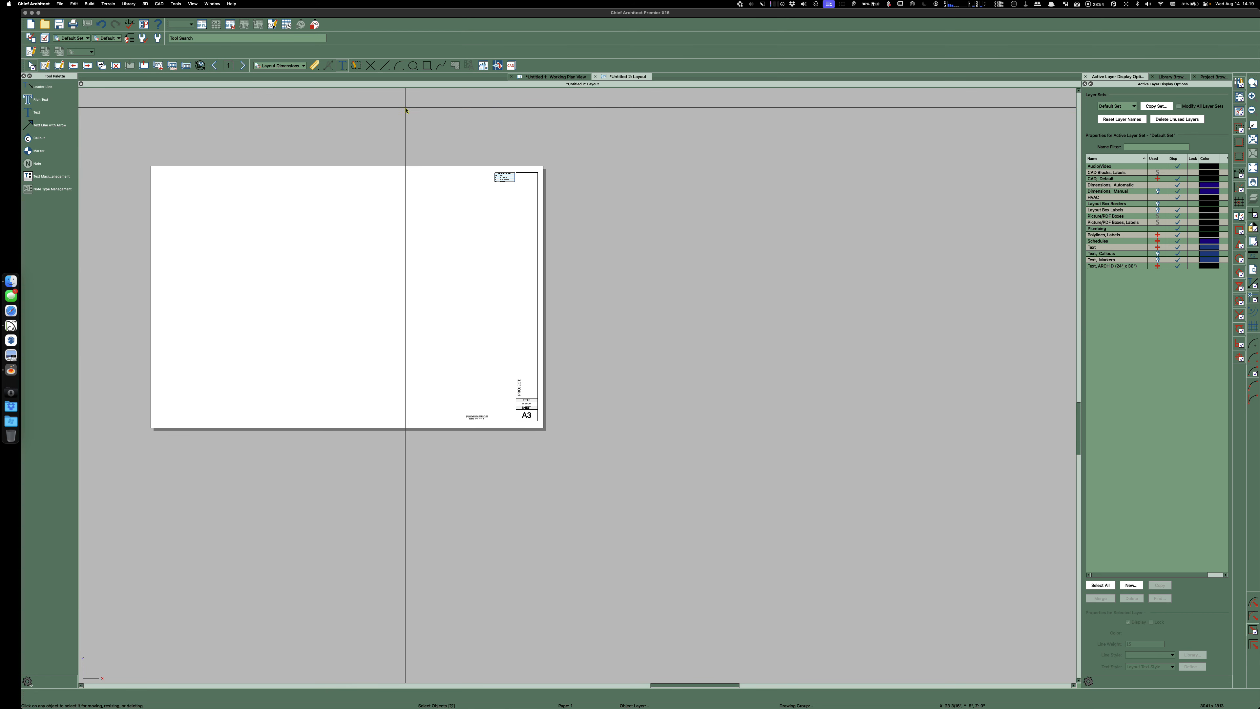
left_click(243, 65)
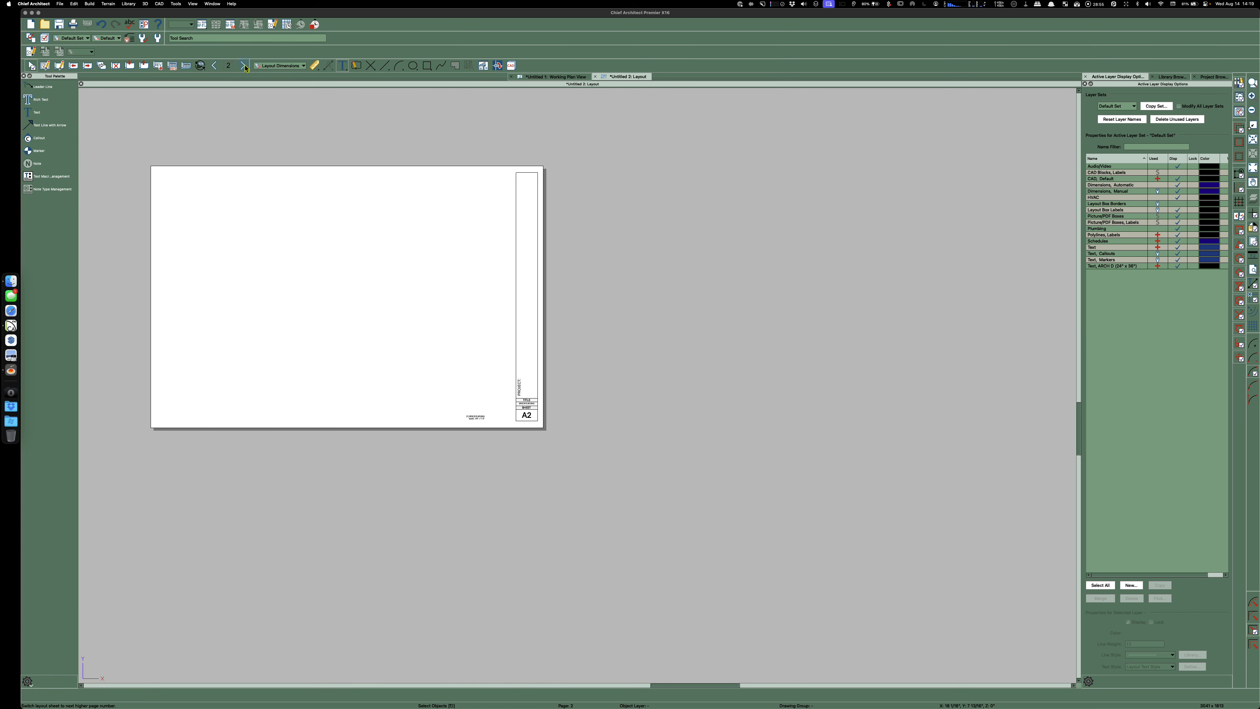
left_click(227, 65)
type("1")
key("Return")
key("Escape")
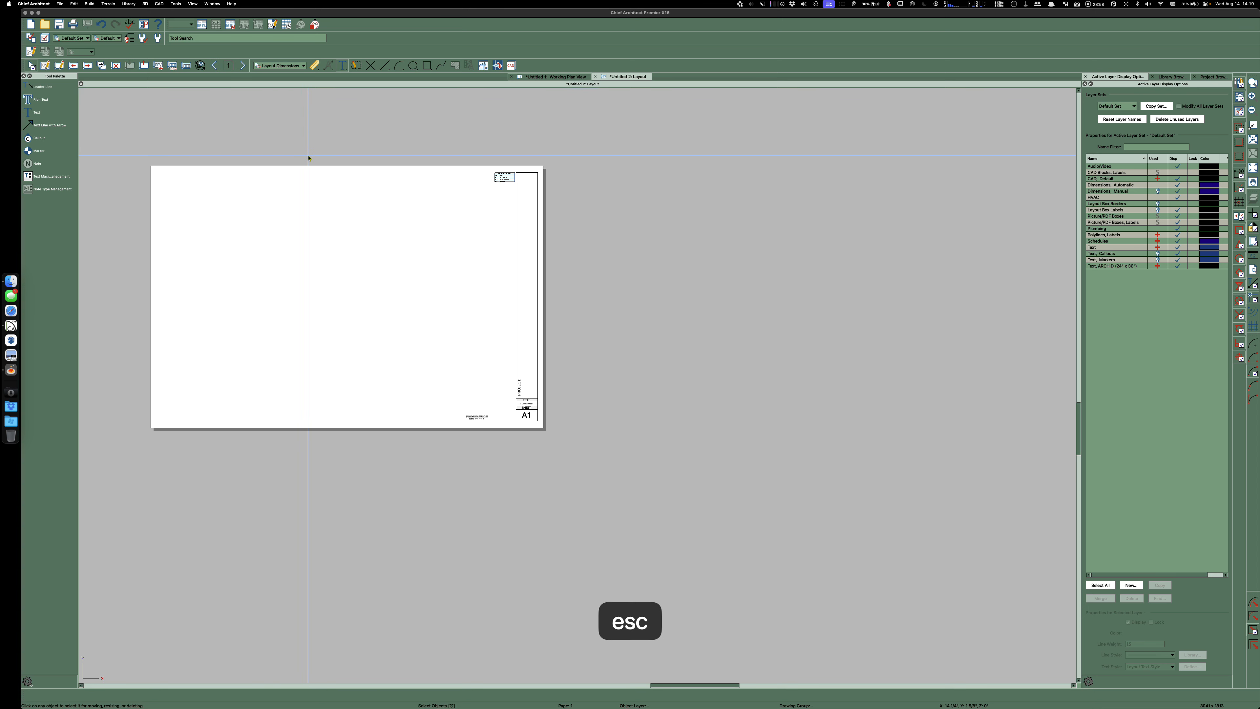
scroll(432, 294, "up", 2)
scroll(675, 436, "down", 2)
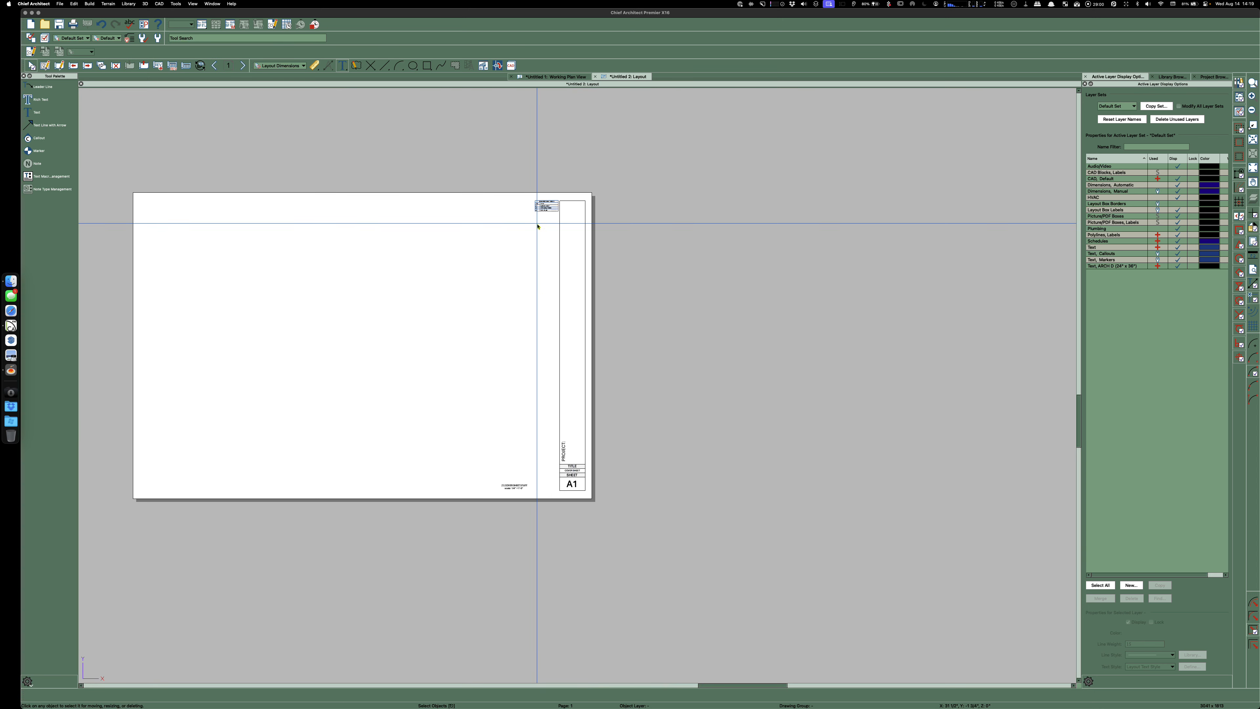
scroll(534, 219, "up", 4)
scroll(545, 196, "up", 1)
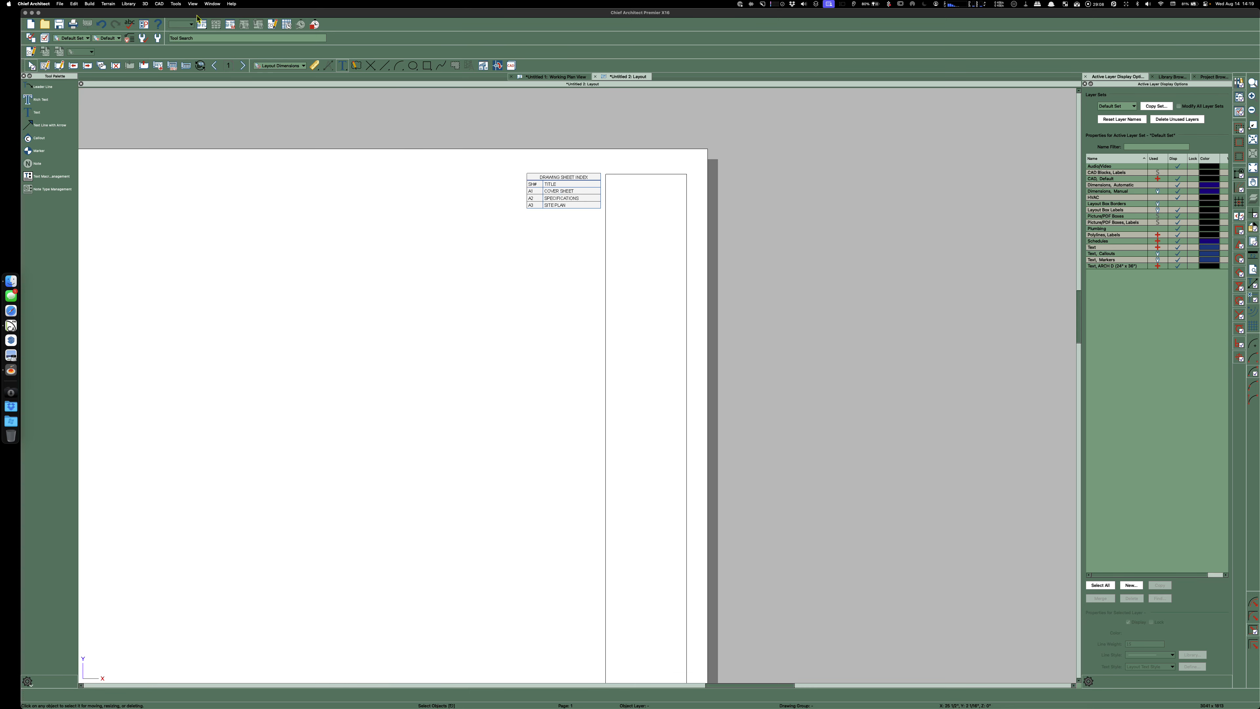
Show the schedule tools, switch to the Working Plan View and look through the plan's list of CAD details
left_click(202, 25)
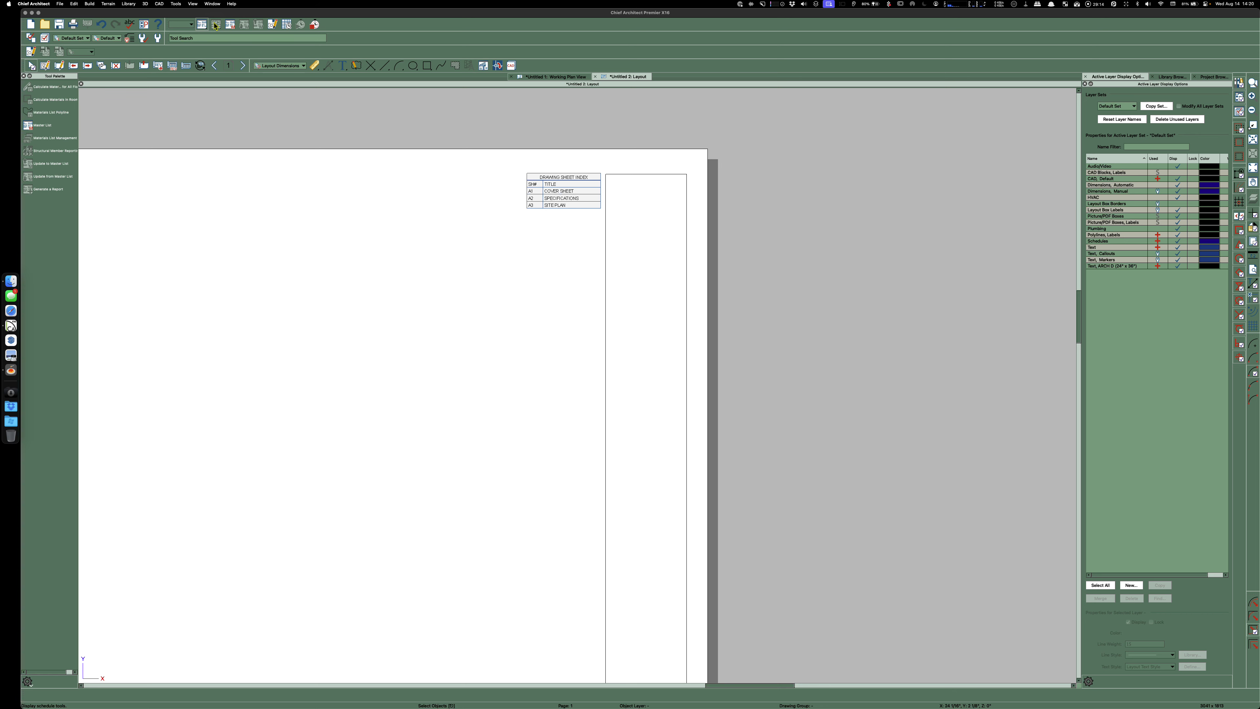
left_click(561, 77)
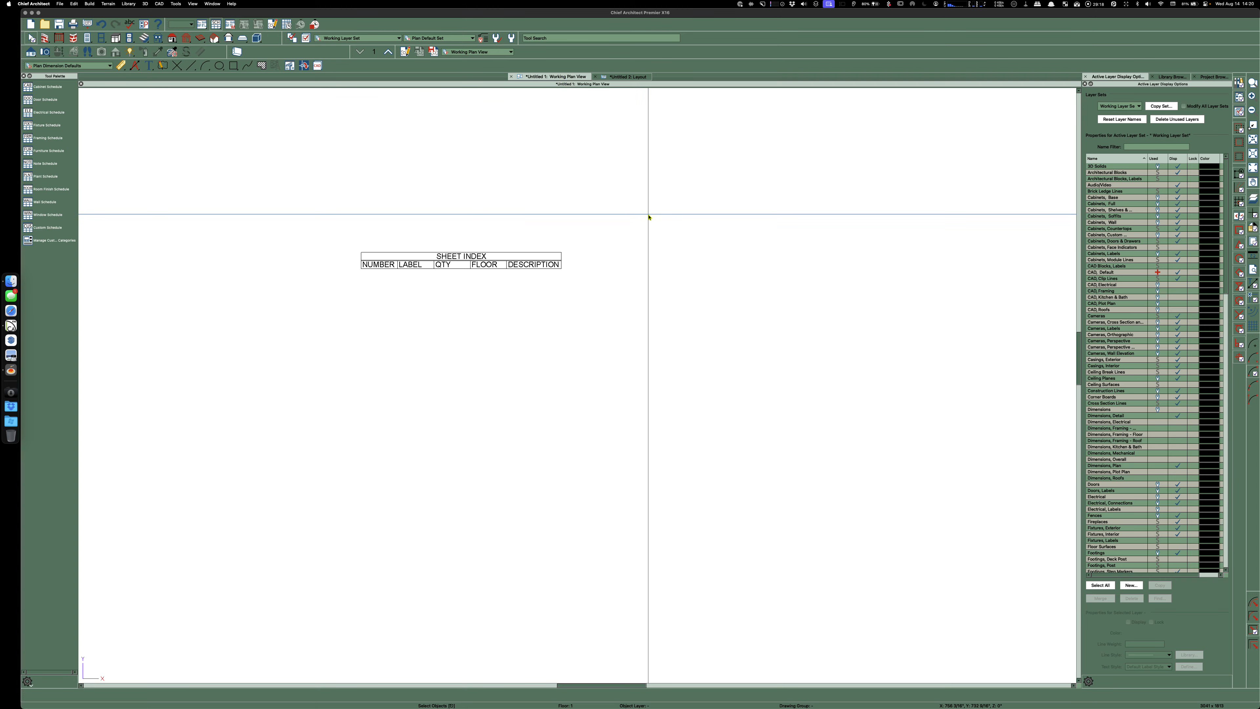
left_click(531, 249)
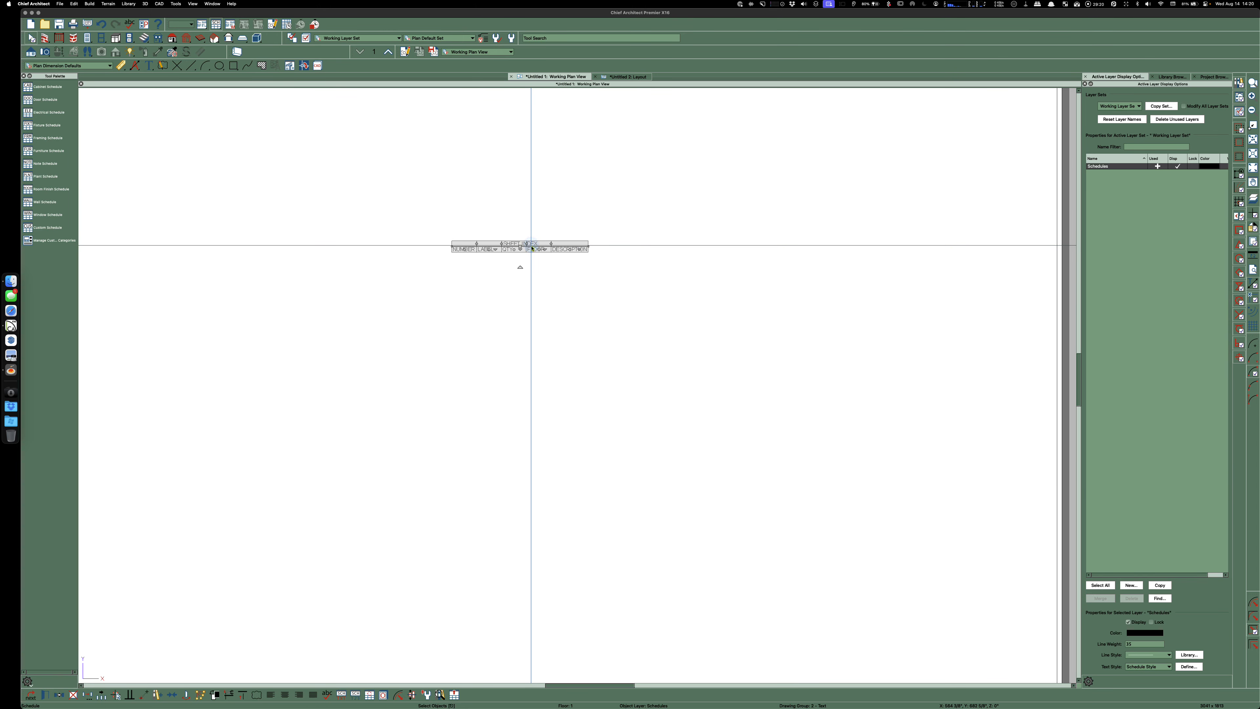
left_click(291, 68)
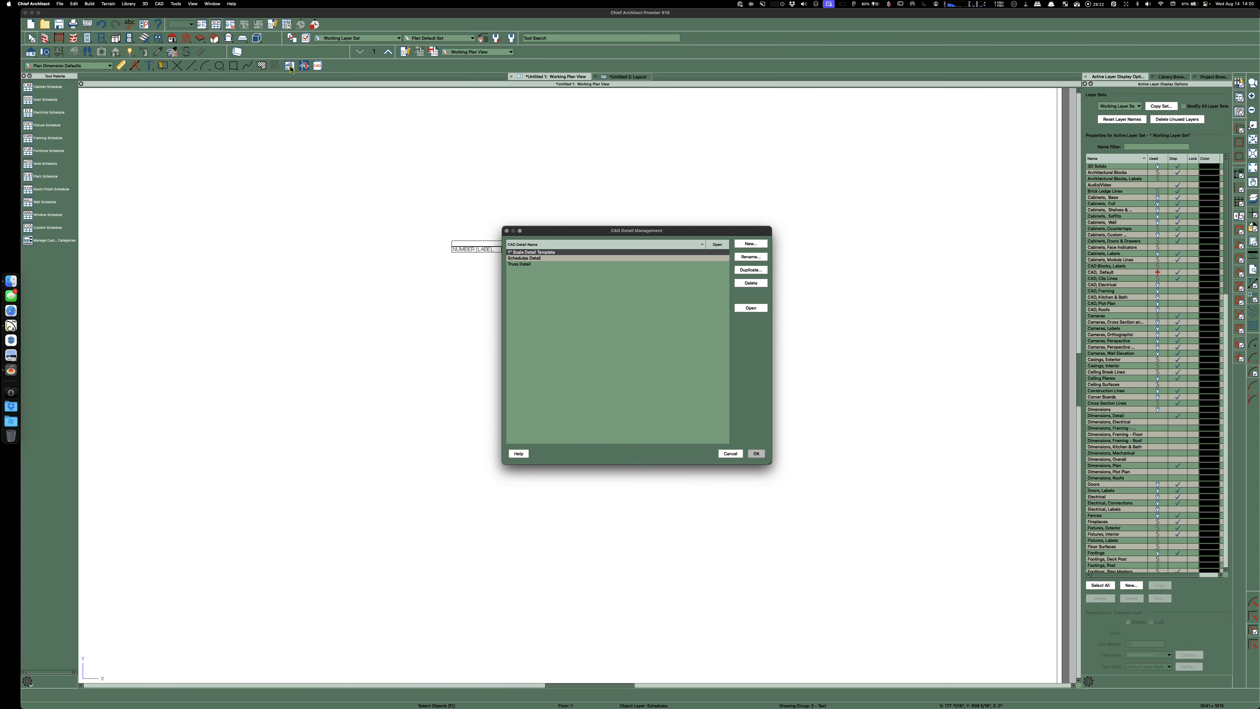
left_click(530, 259)
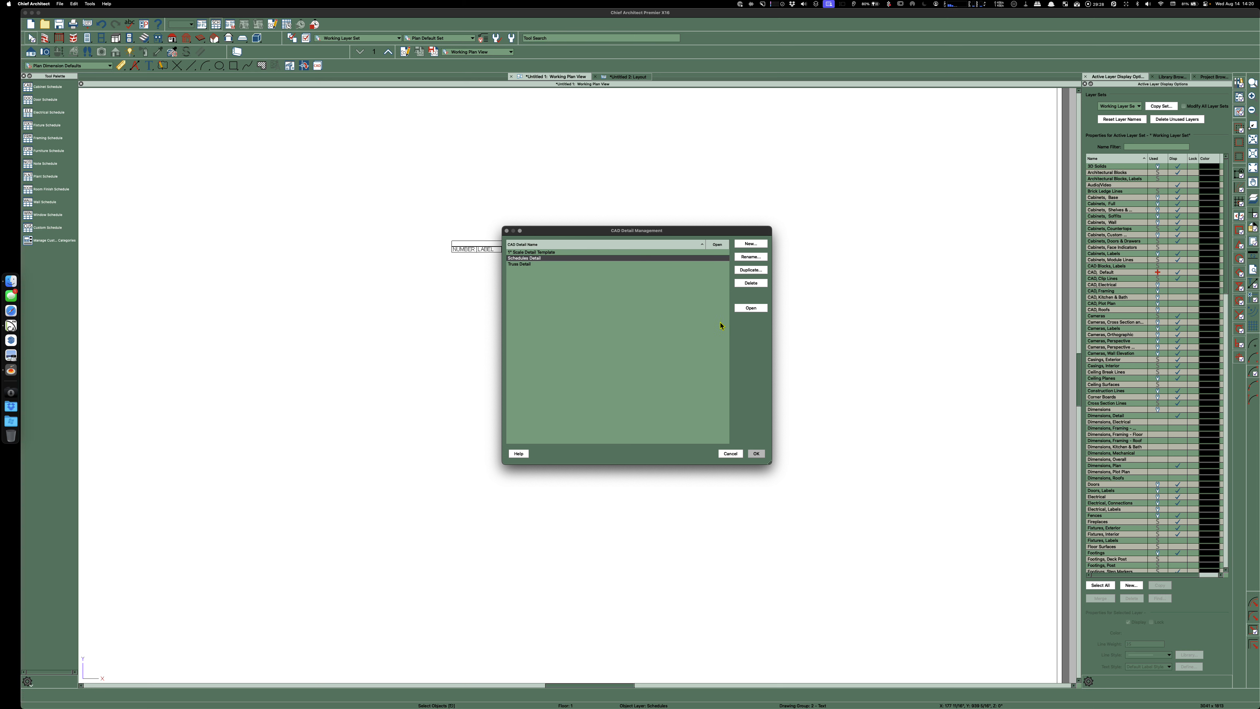
left_click(730, 453)
Remove the Description, Floor and Qty columns from the SHEET INDEX schedule and stretch its Label column to about triple the table's width
scroll(520, 243, "up", 2)
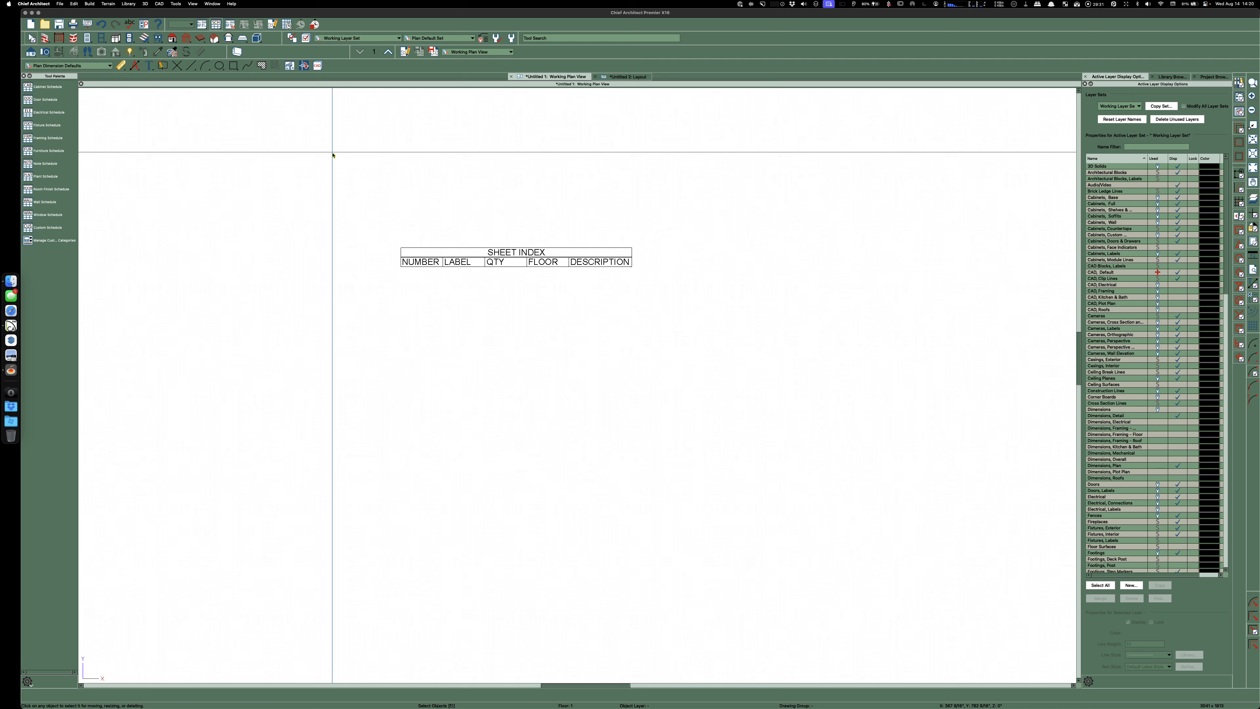
double_click(511, 253)
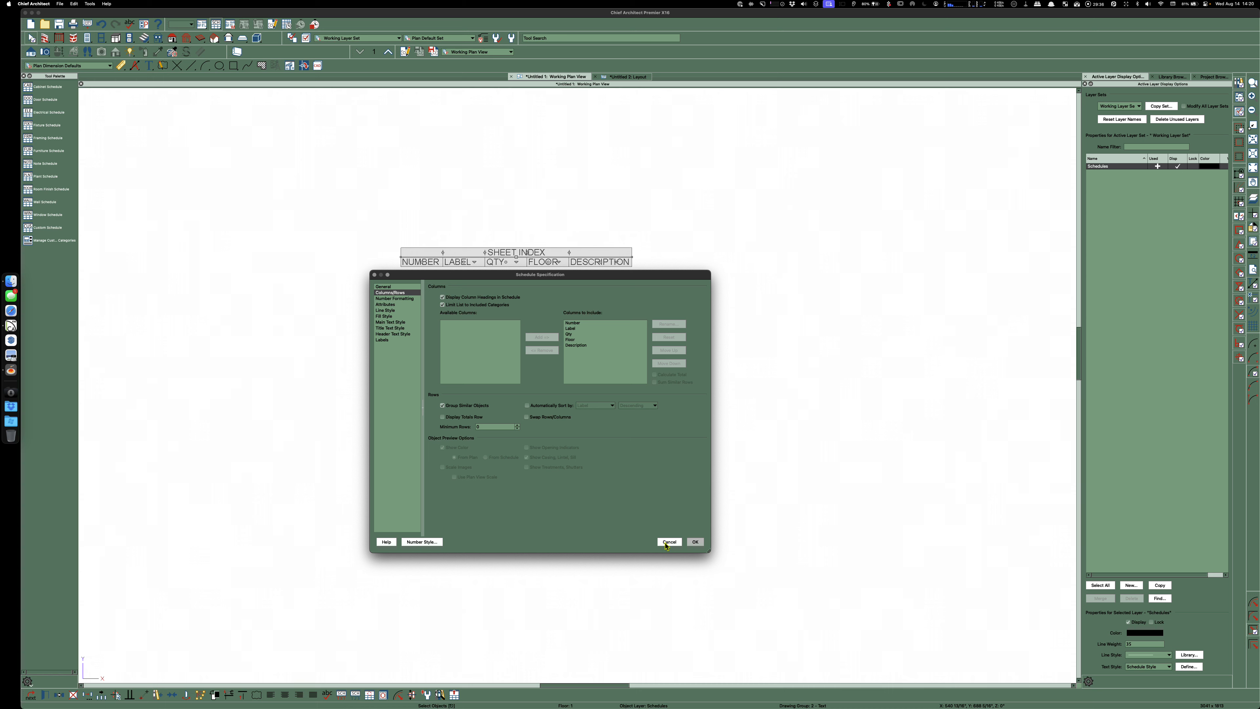
left_click(575, 324)
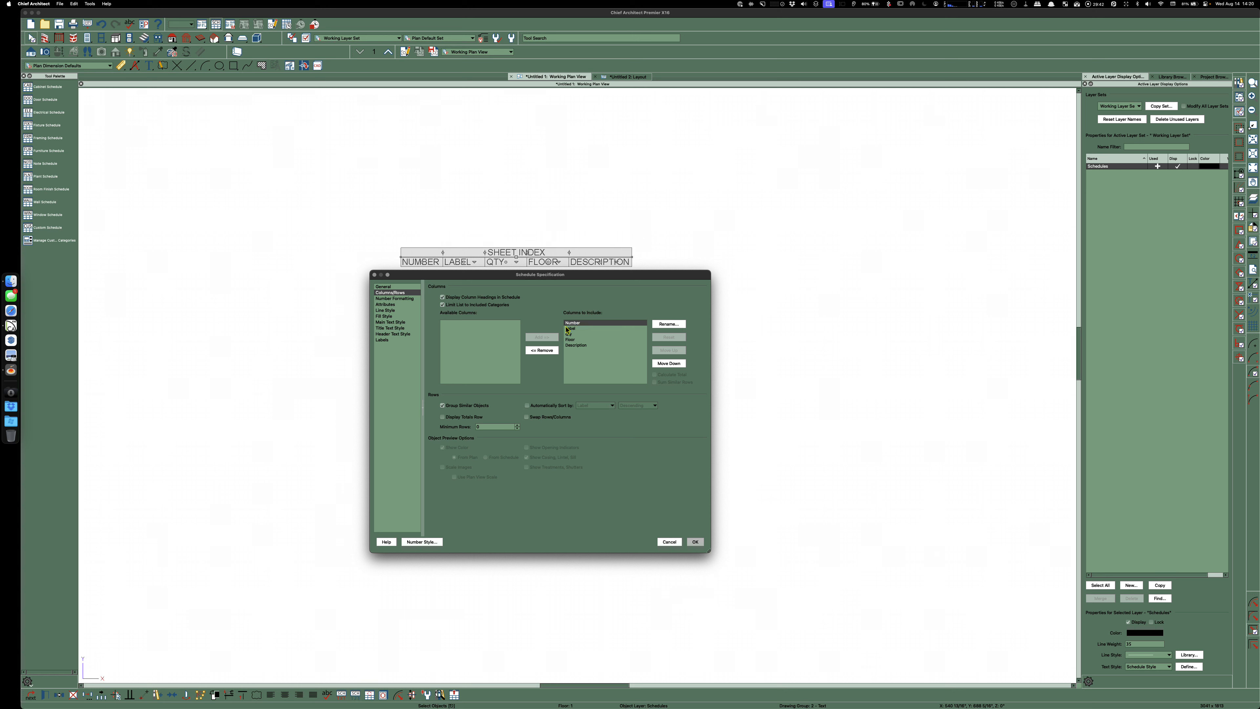
left_click(584, 346)
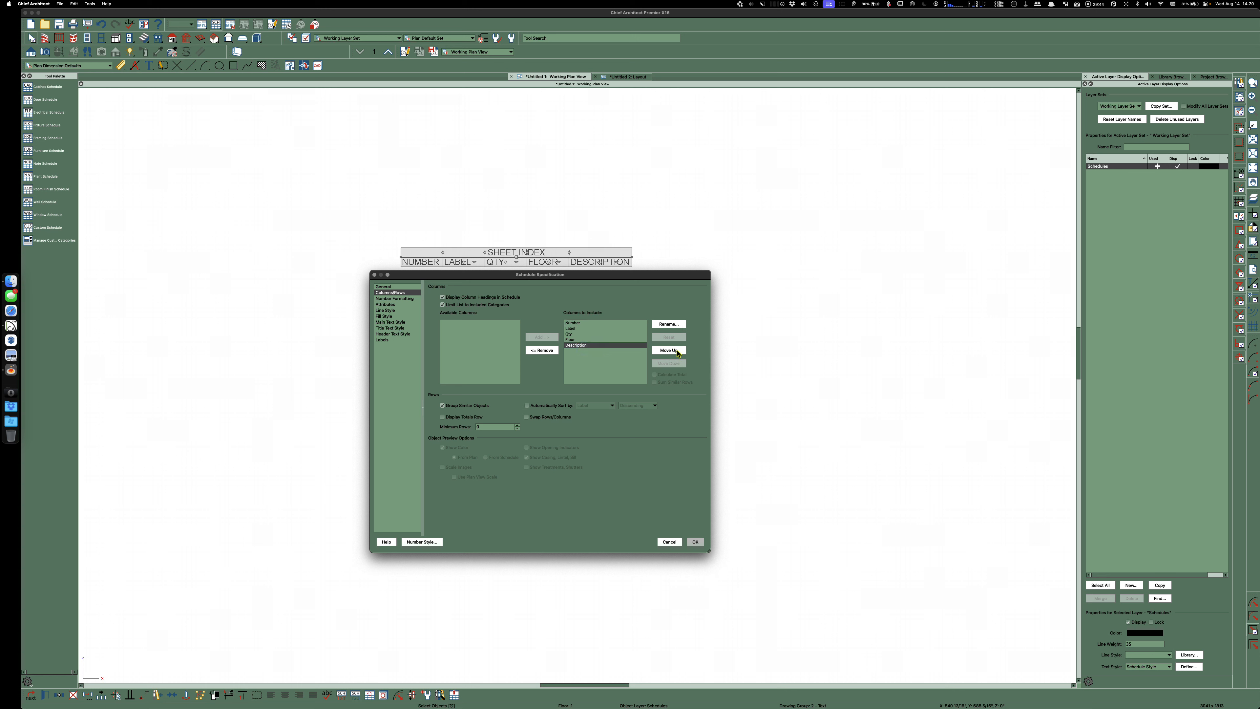
left_click(542, 350)
left_click(542, 351)
left_click(542, 351)
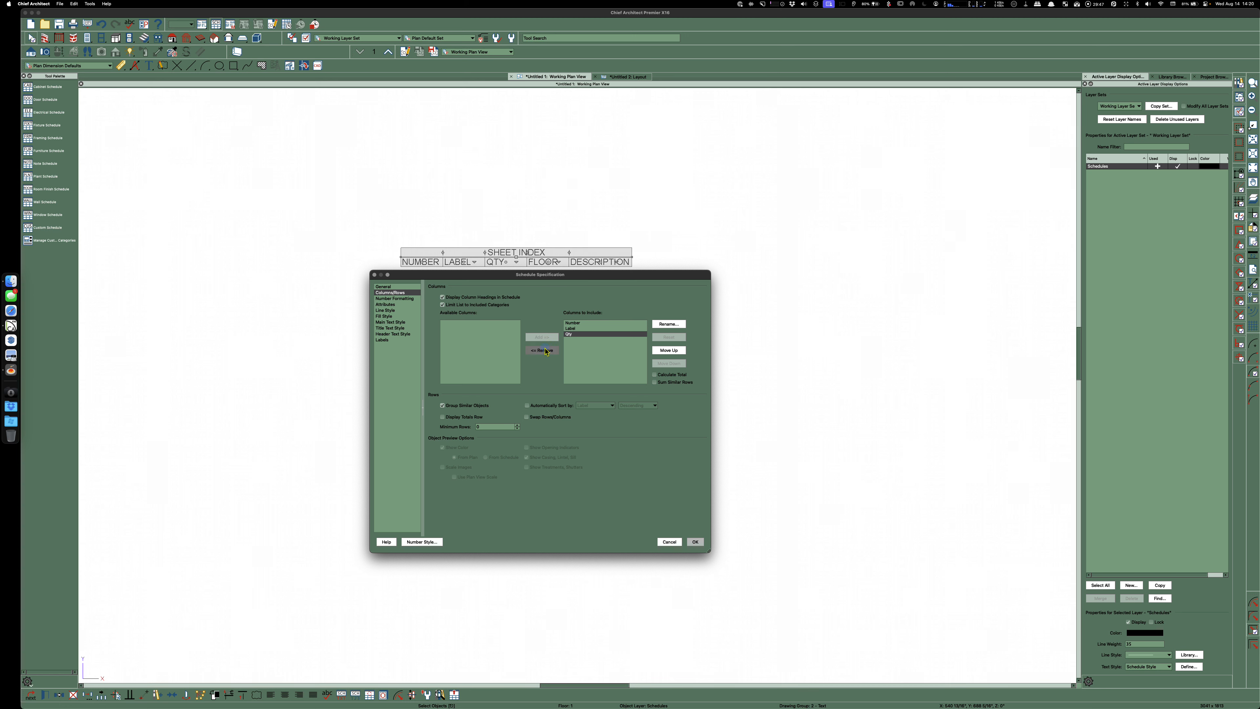
left_click(695, 541)
scroll(436, 284, "up", 3)
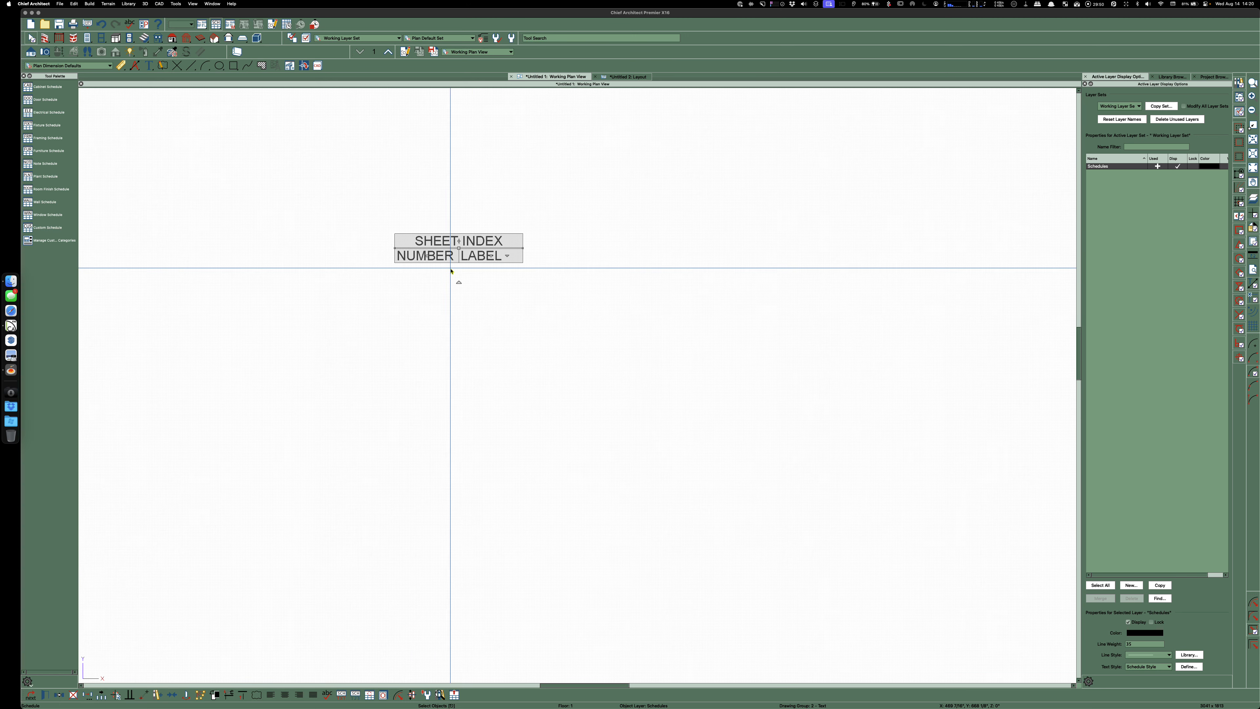
left_click_drag(523, 248, 774, 246)
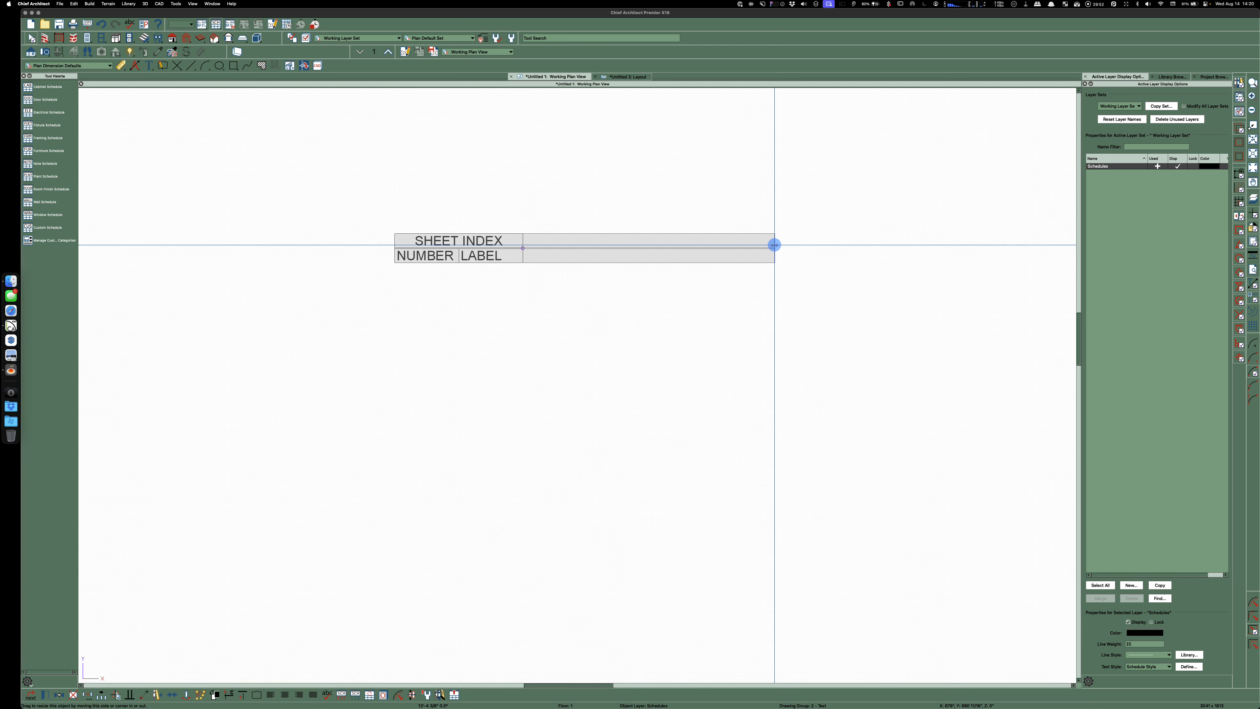
key("Escape")
Copy the SHEET INDEX schedule and try to paste it onto layout page 1
left_click(548, 254)
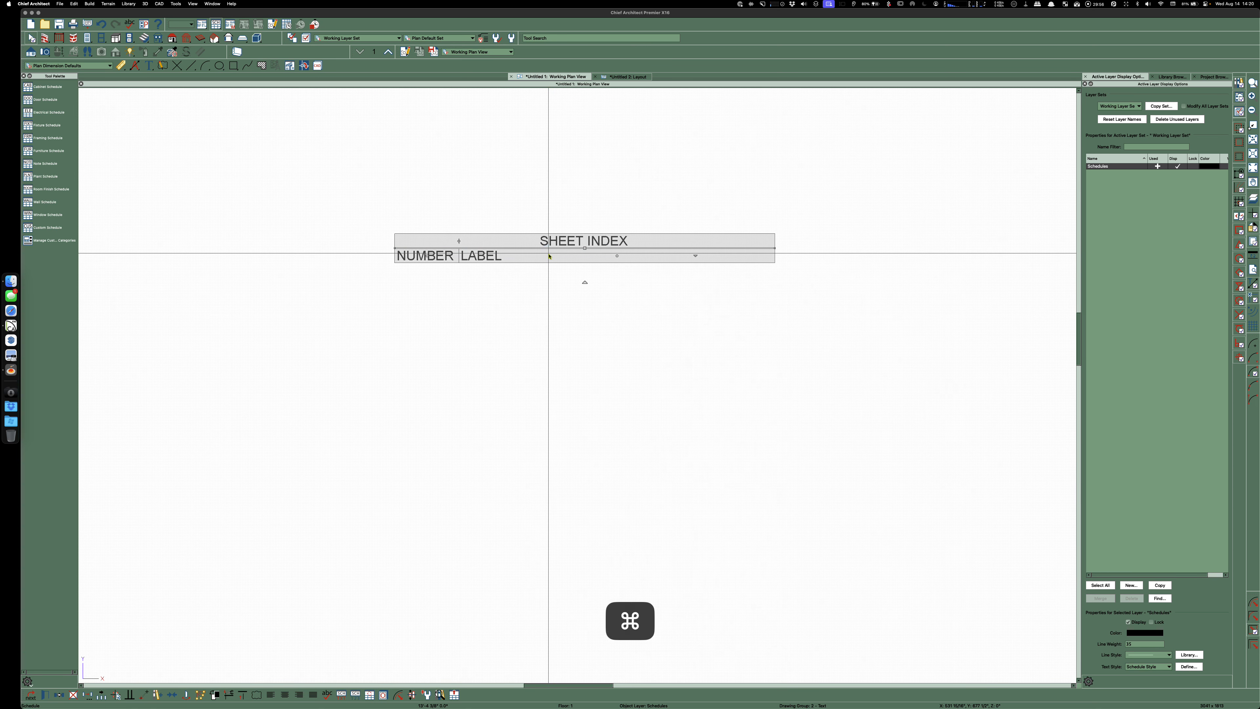
key("super+c")
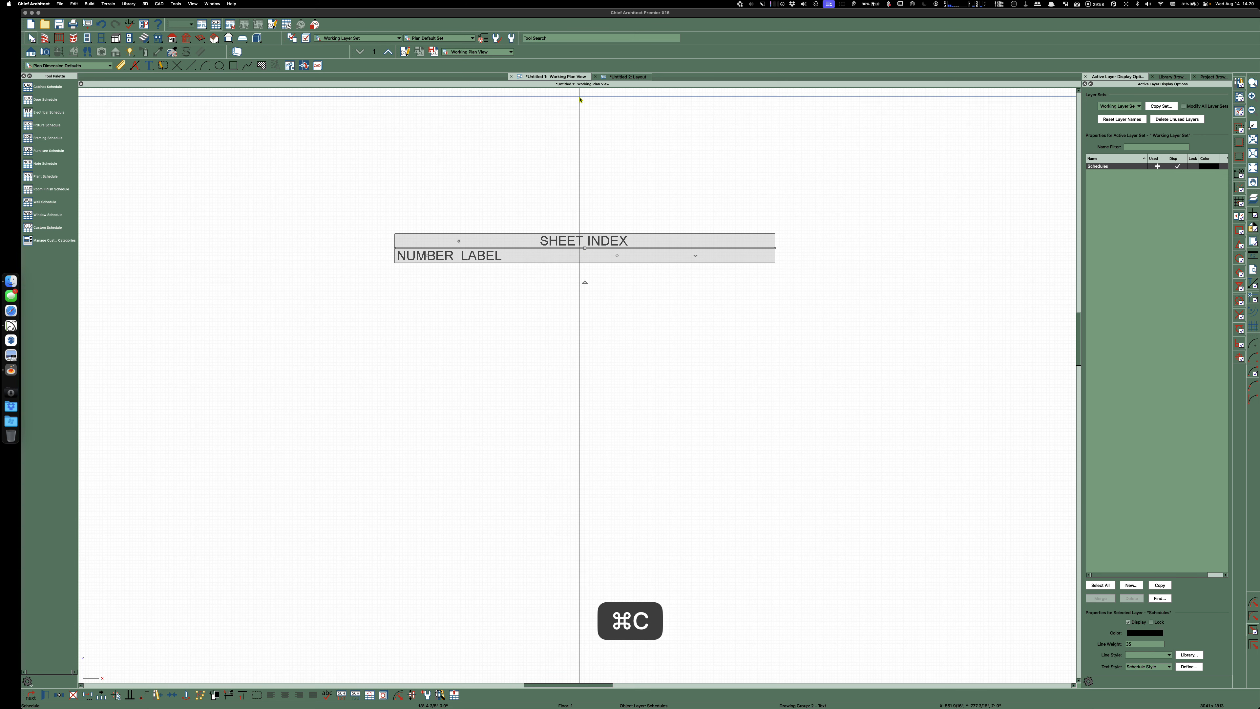
left_click(623, 77)
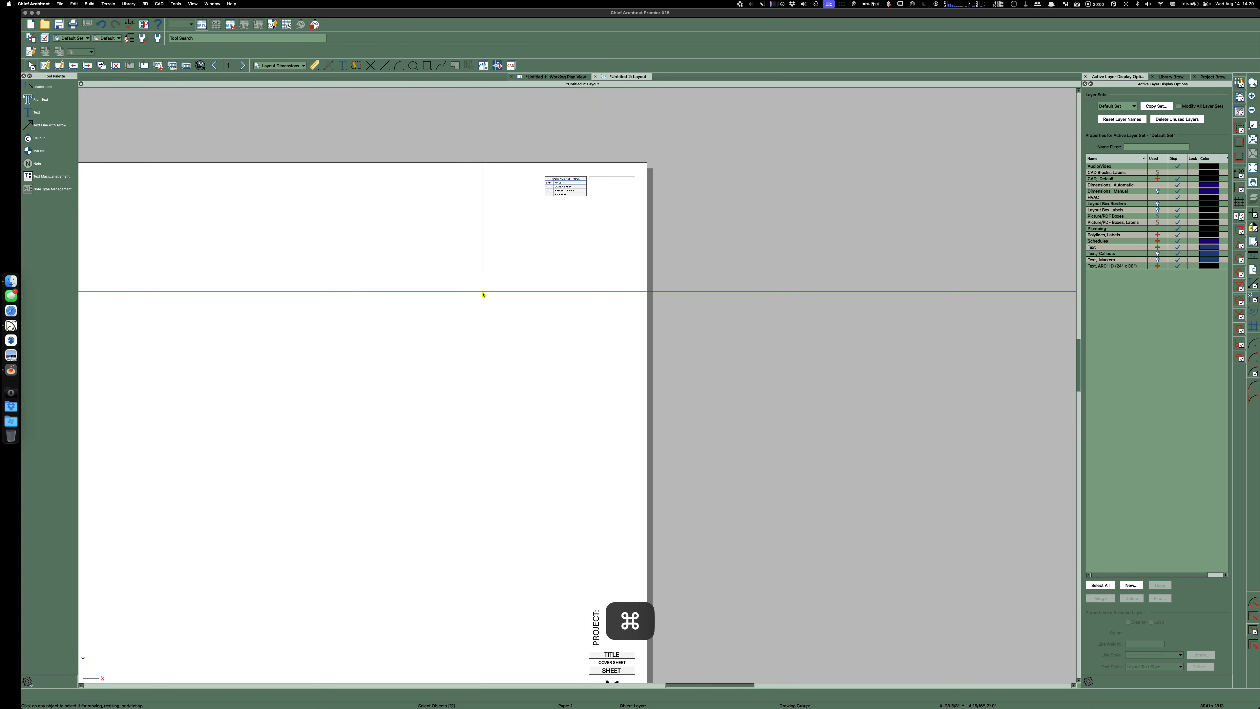
key("super+v")
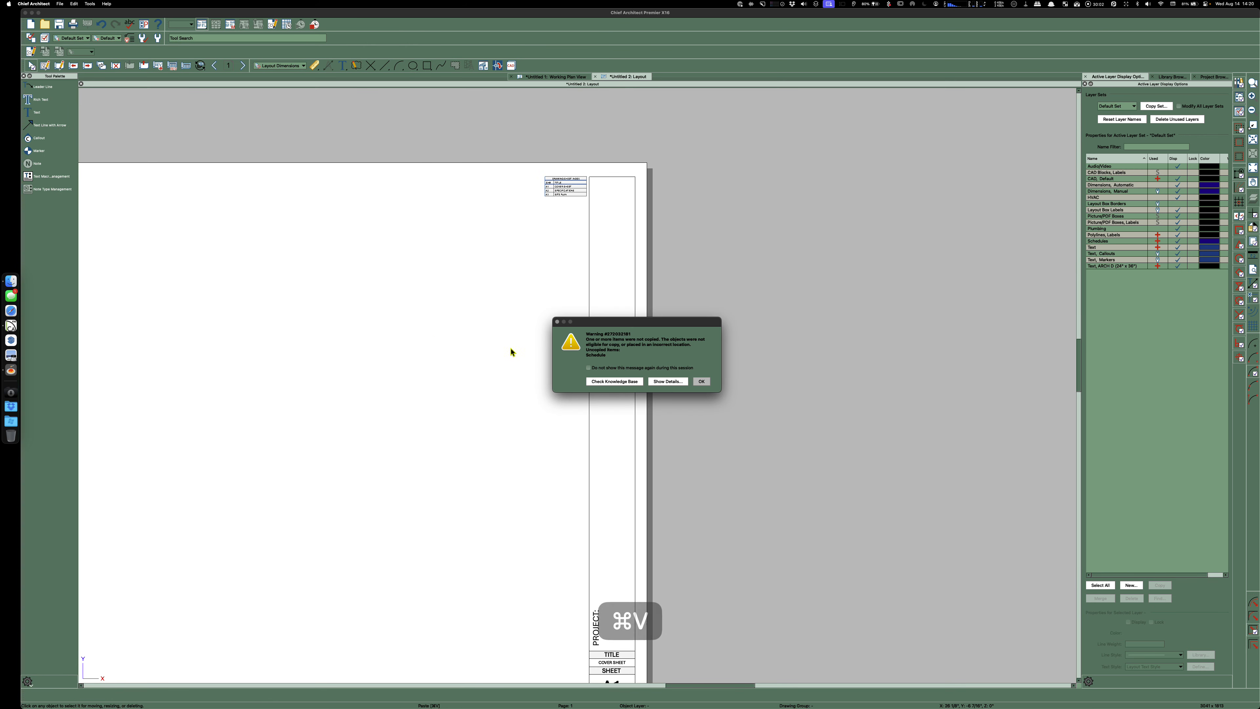
left_click(702, 382)
scroll(782, 335, "down", 3)
scroll(650, 154, "up", 4)
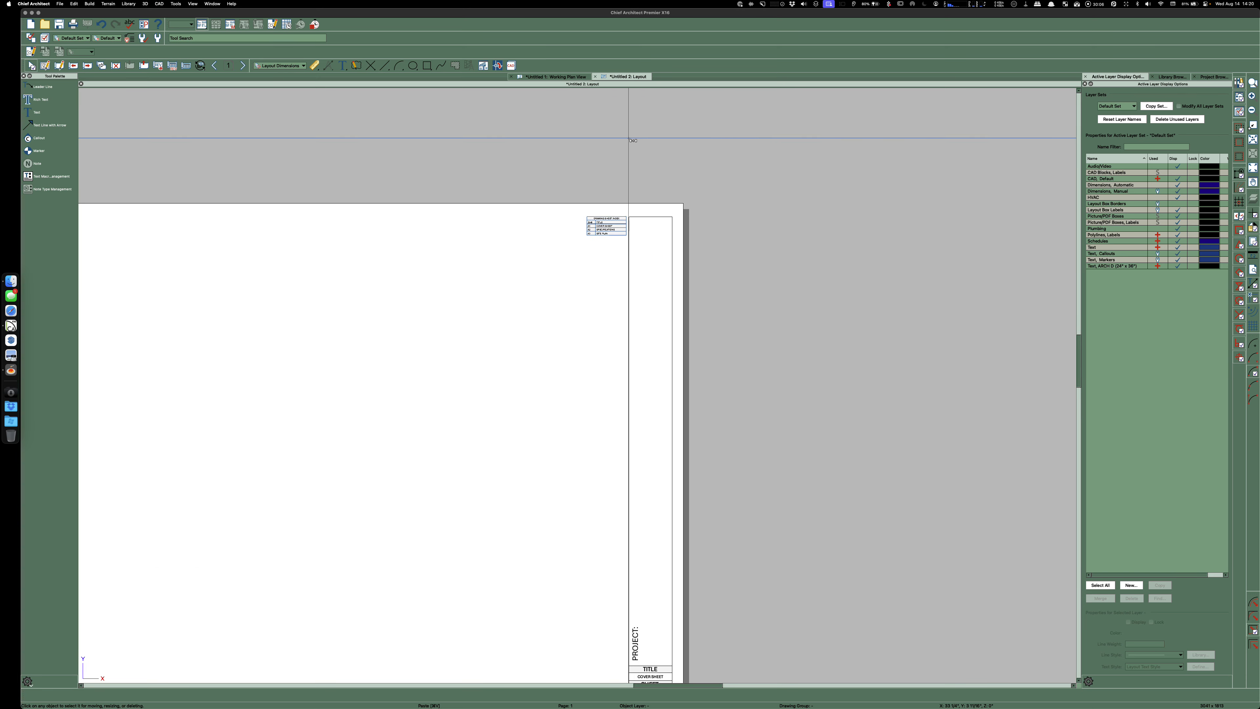
Send the entire Working Plan View with the SHEET INDEX schedule to layout page 1
left_click(558, 79)
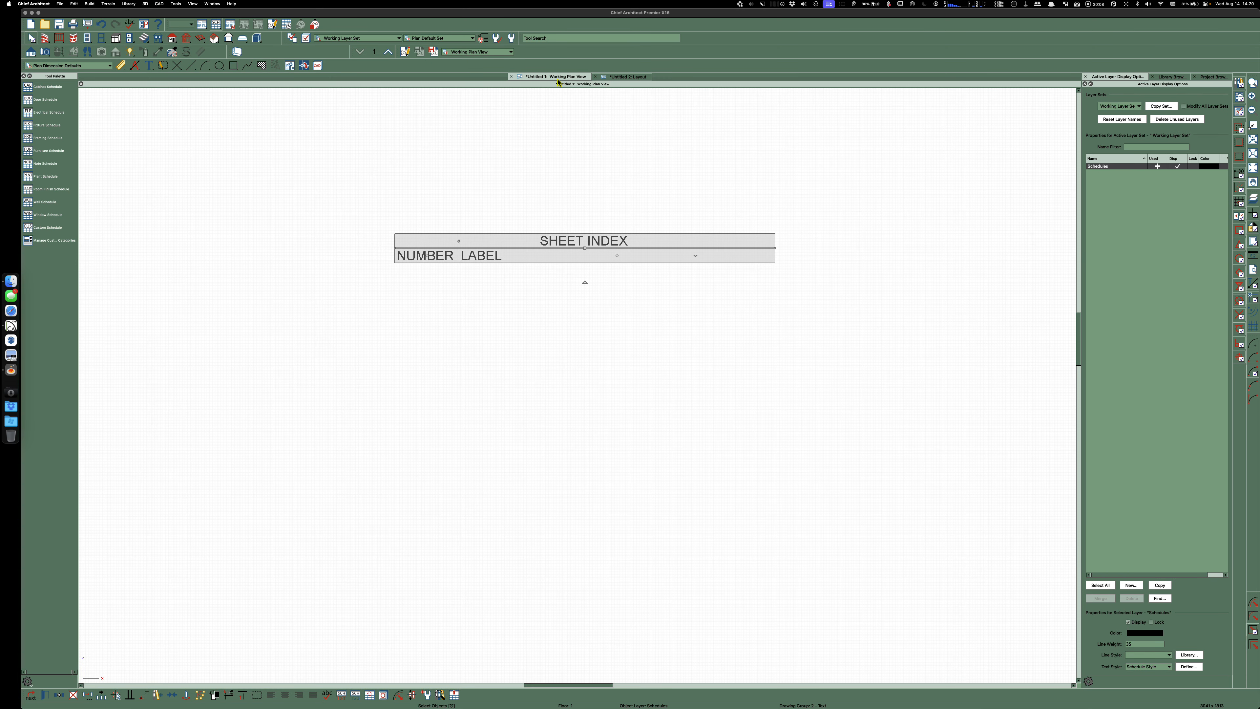
key("Escape")
scroll(604, 199, "up", 4)
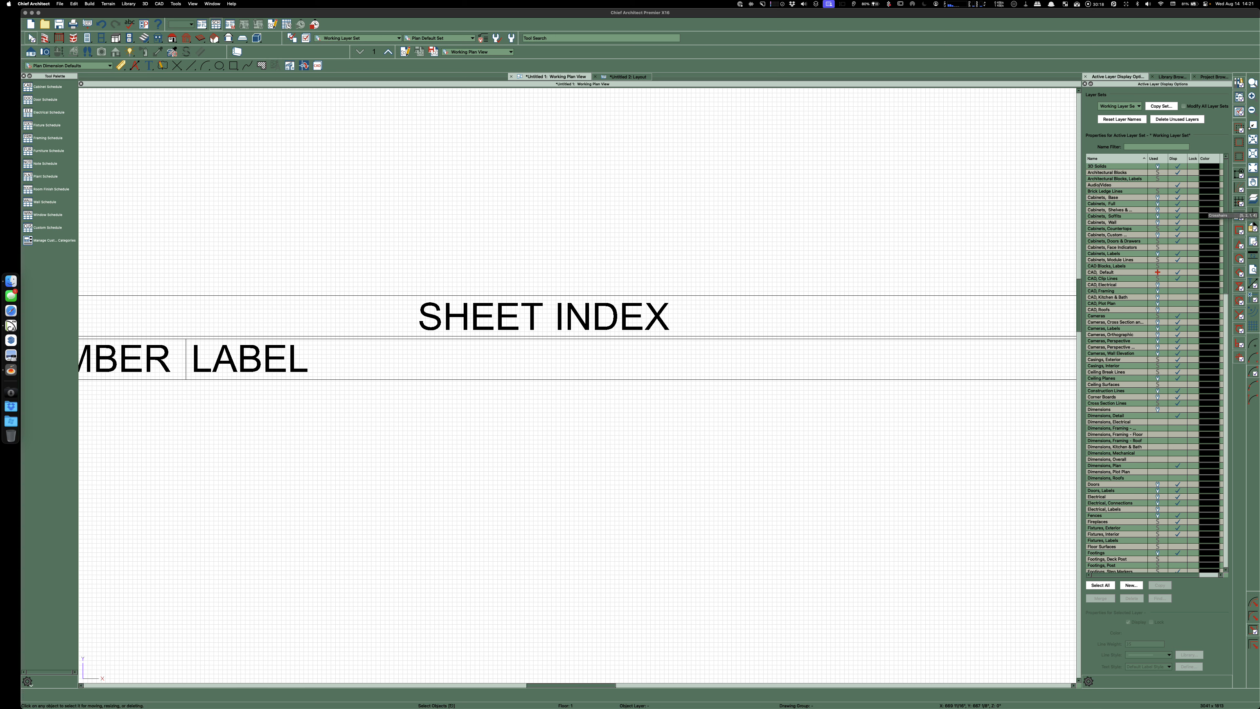
left_click(1255, 329)
scroll(805, 440, "down", 2)
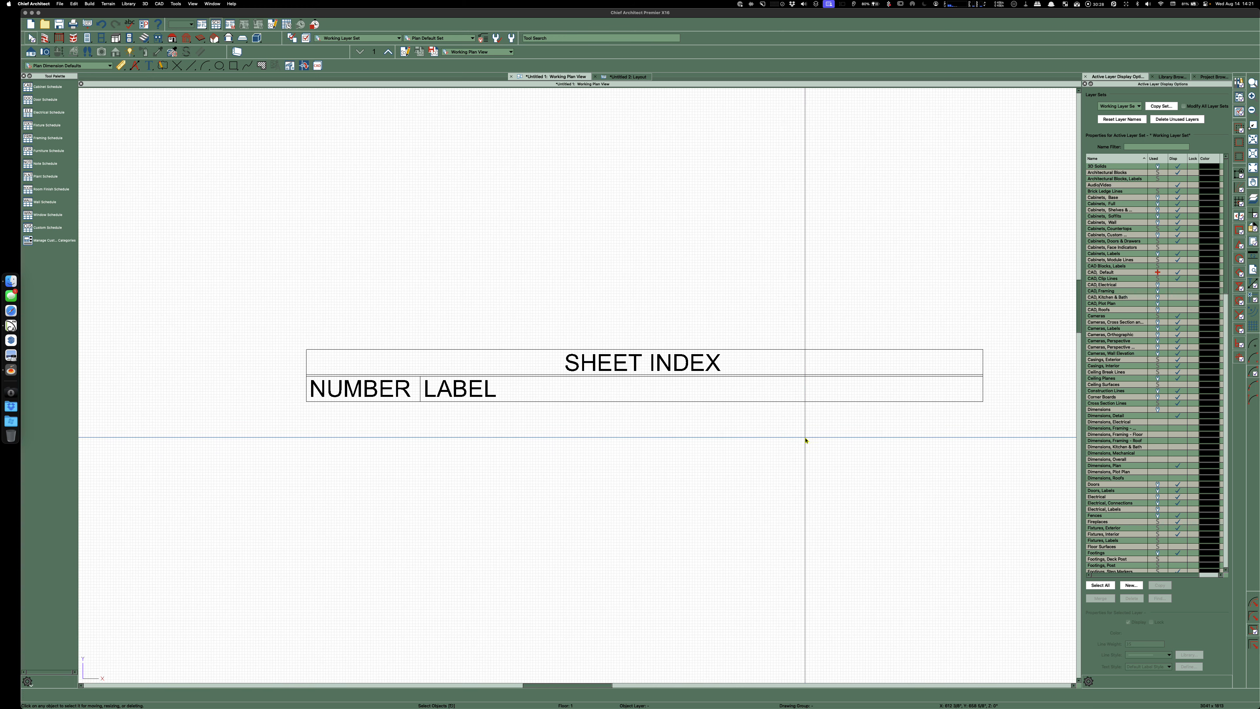
scroll(689, 338, "down", 2)
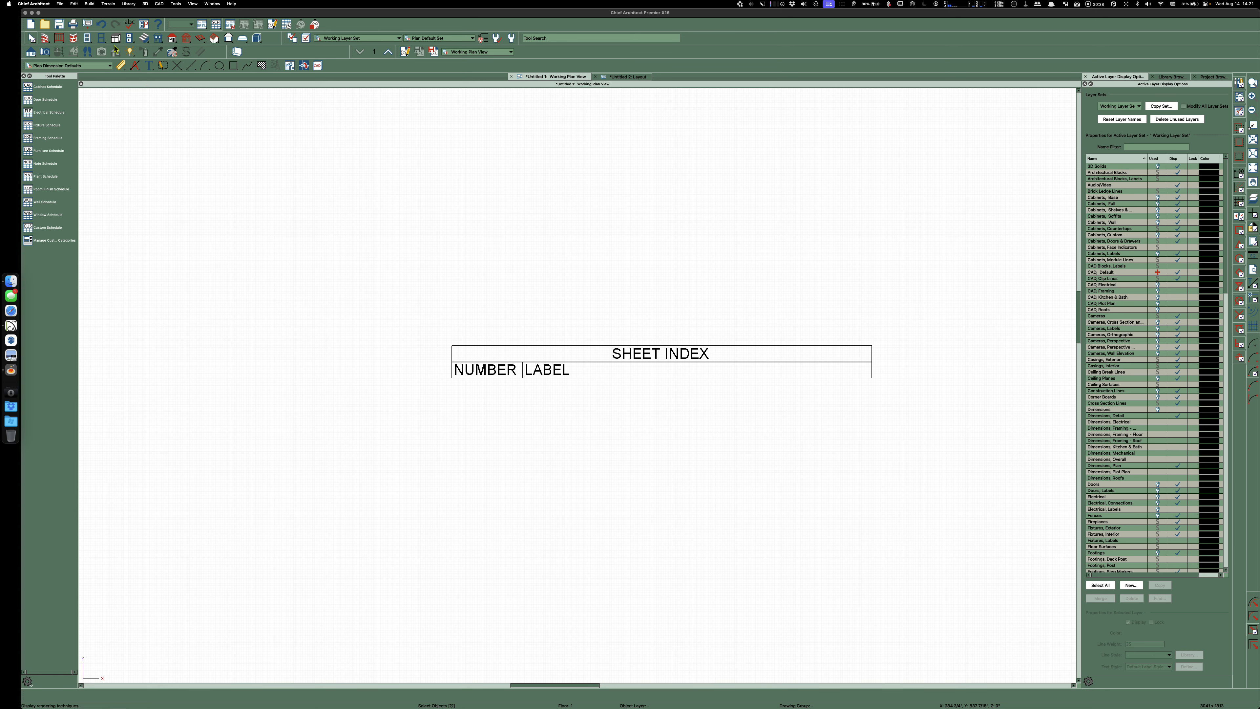
left_click(88, 25)
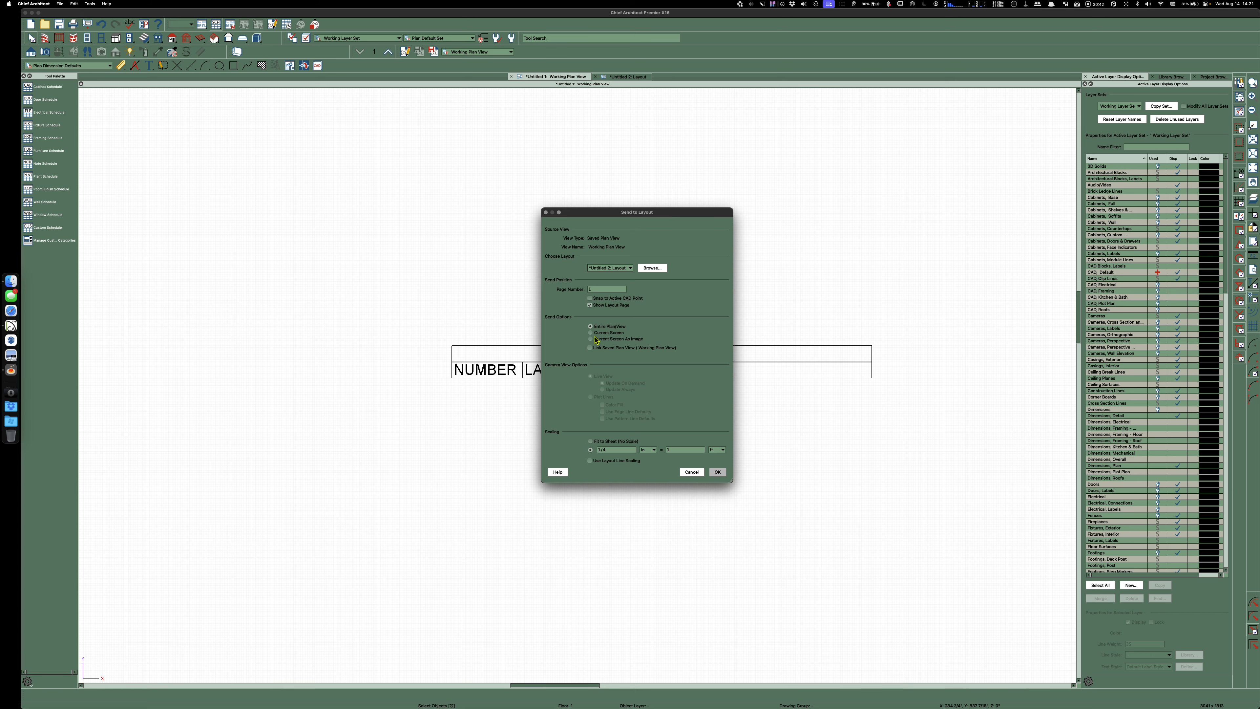
left_click(717, 472)
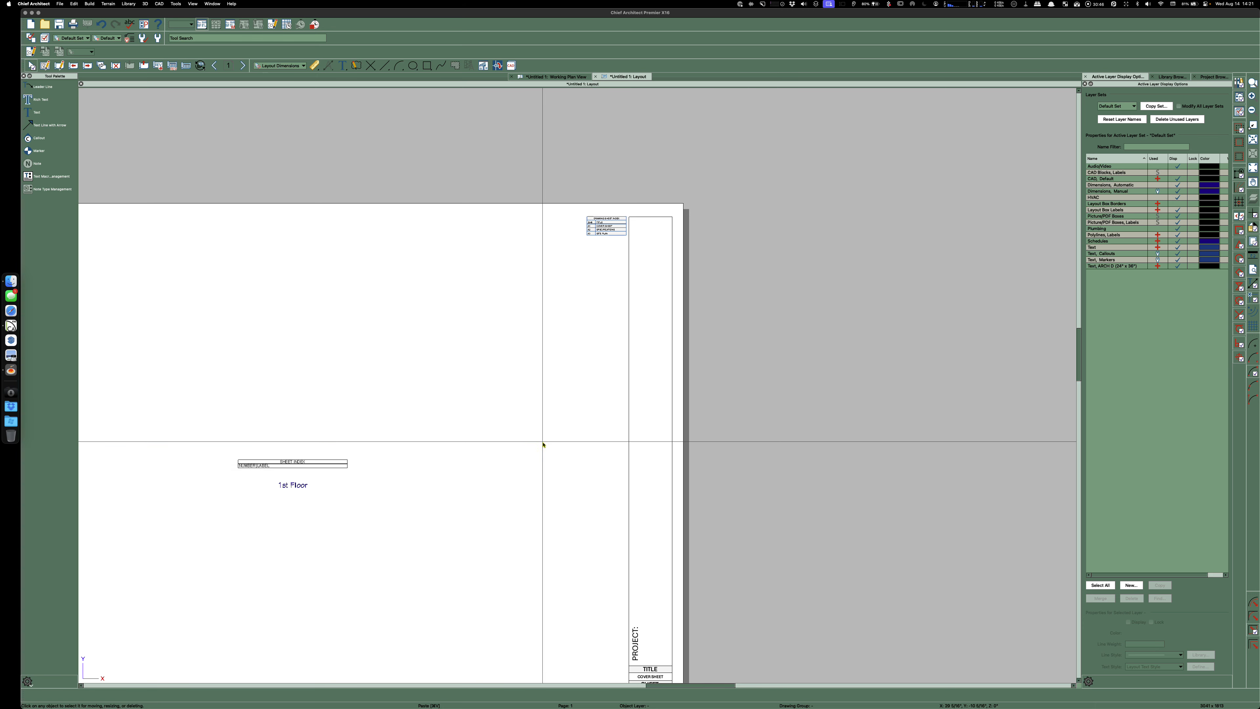
Turn off the display of the Layout Box Labels layer to hide the 1st Floor label under the schedule
scroll(262, 484, "up", 3)
key("Escape")
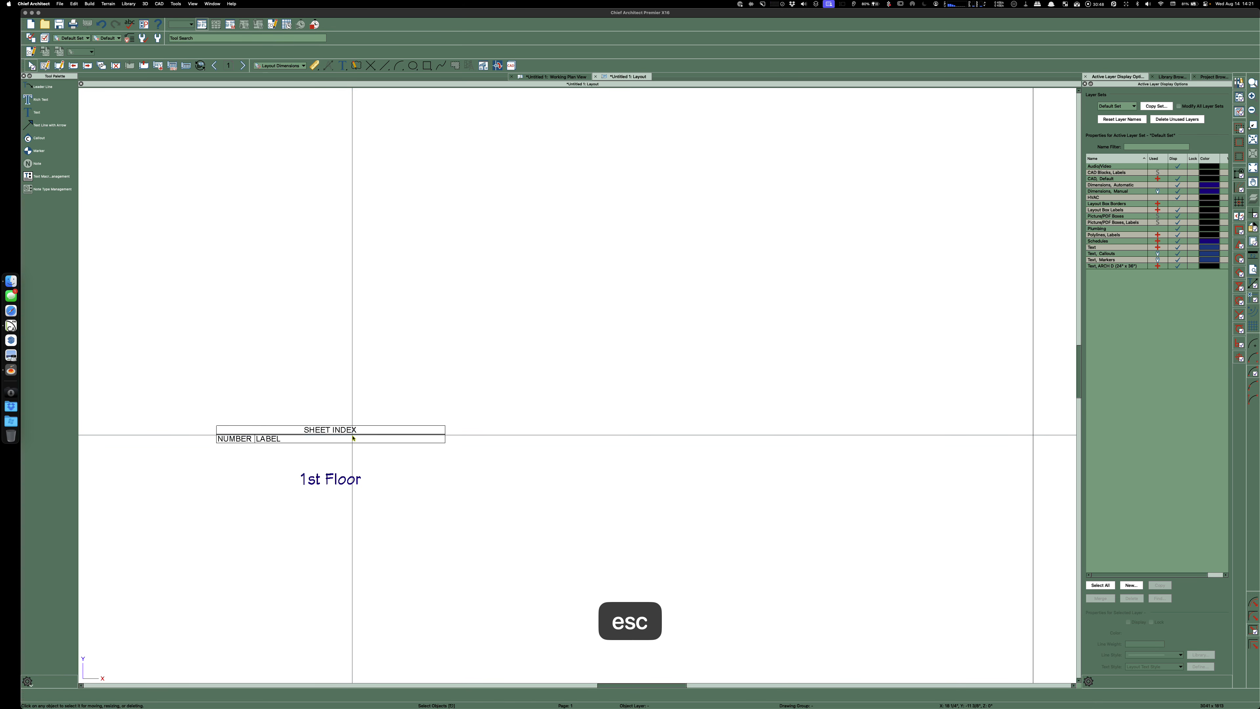
left_click(353, 439)
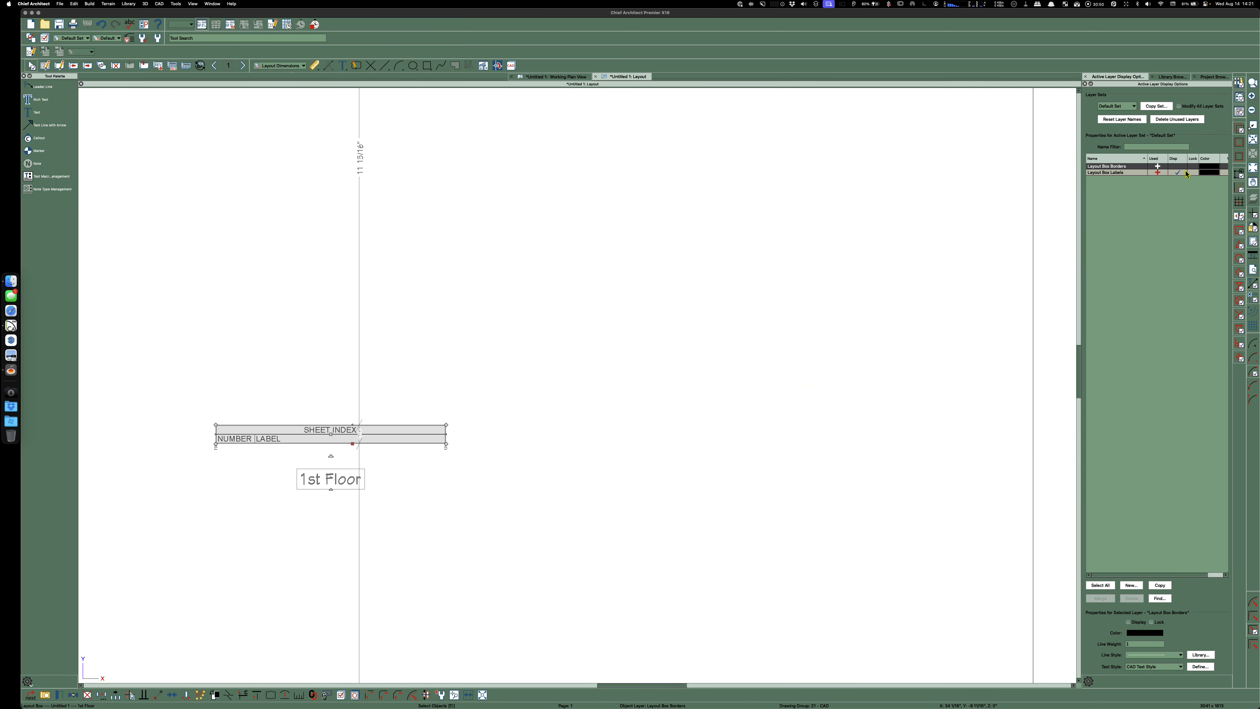
left_click(1180, 175)
left_click(759, 351)
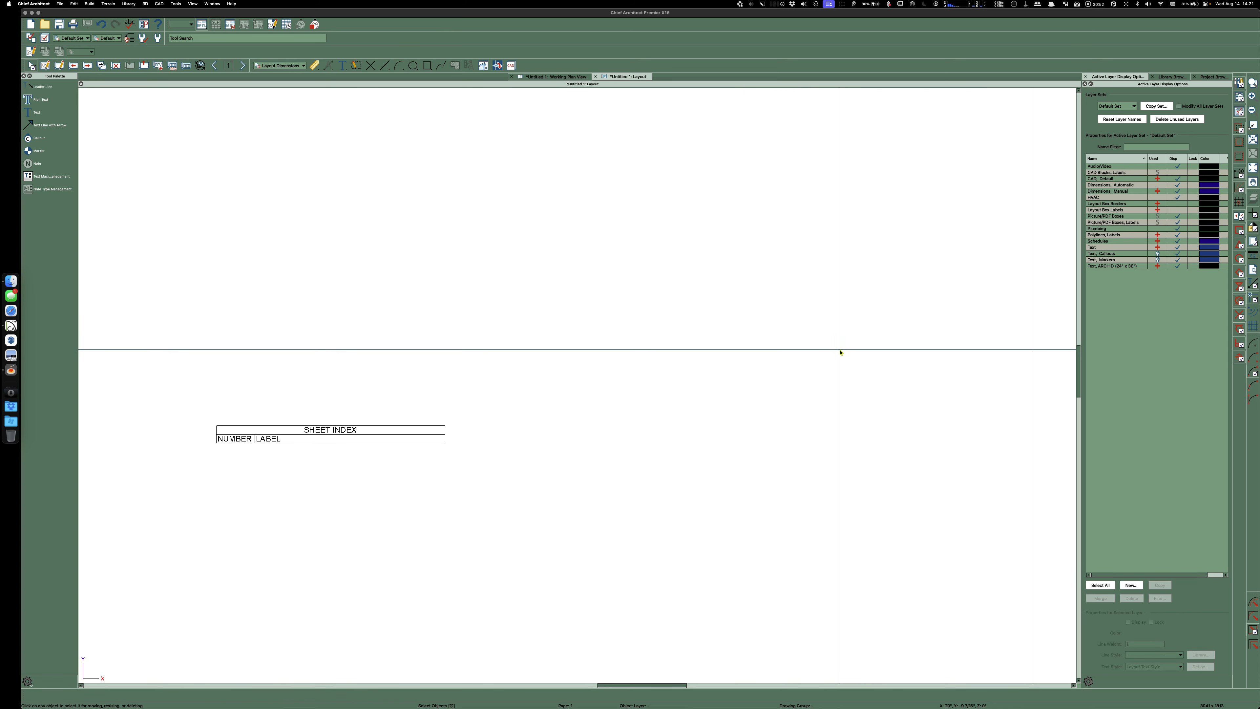
Open the source plan view from the schedule's layout box and delete the SHEET INDEX schedule there
scroll(844, 353, "down", 3)
scroll(605, 405, "up", 5)
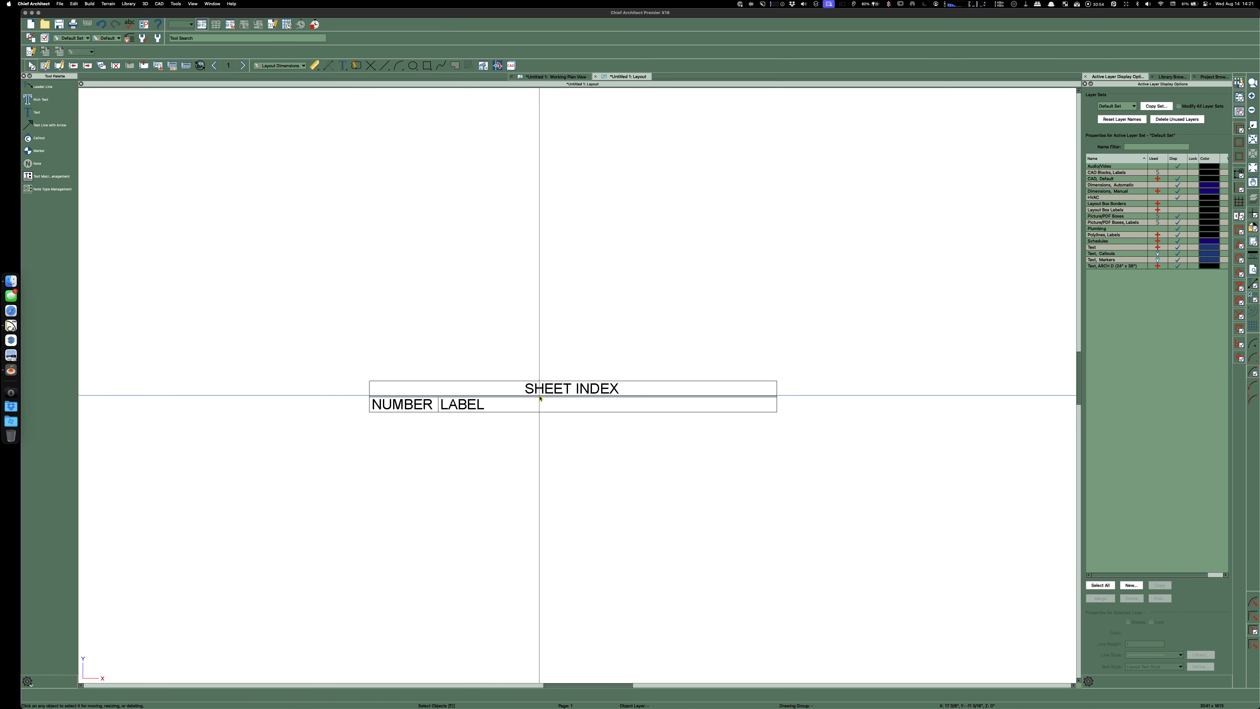
left_click(543, 397)
double_click(550, 394)
scroll(492, 396, "down", 4)
left_click(769, 398)
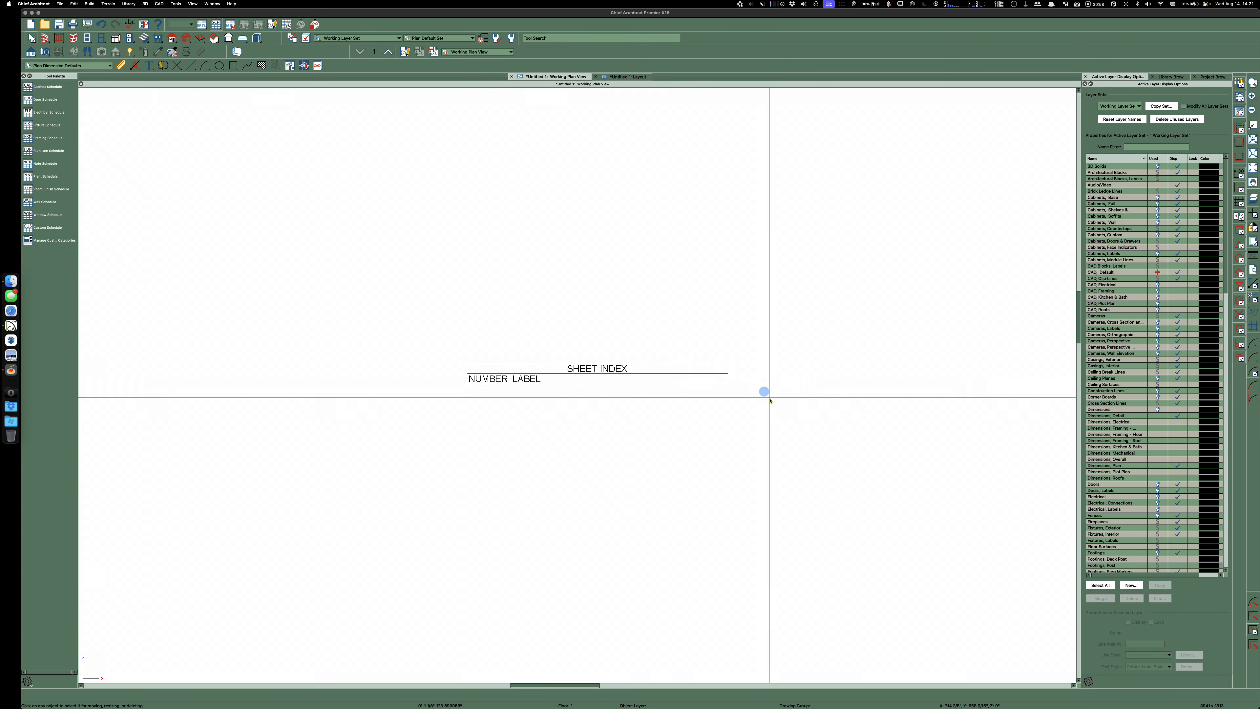
left_click_drag(769, 398, 462, 305)
key("Delete")
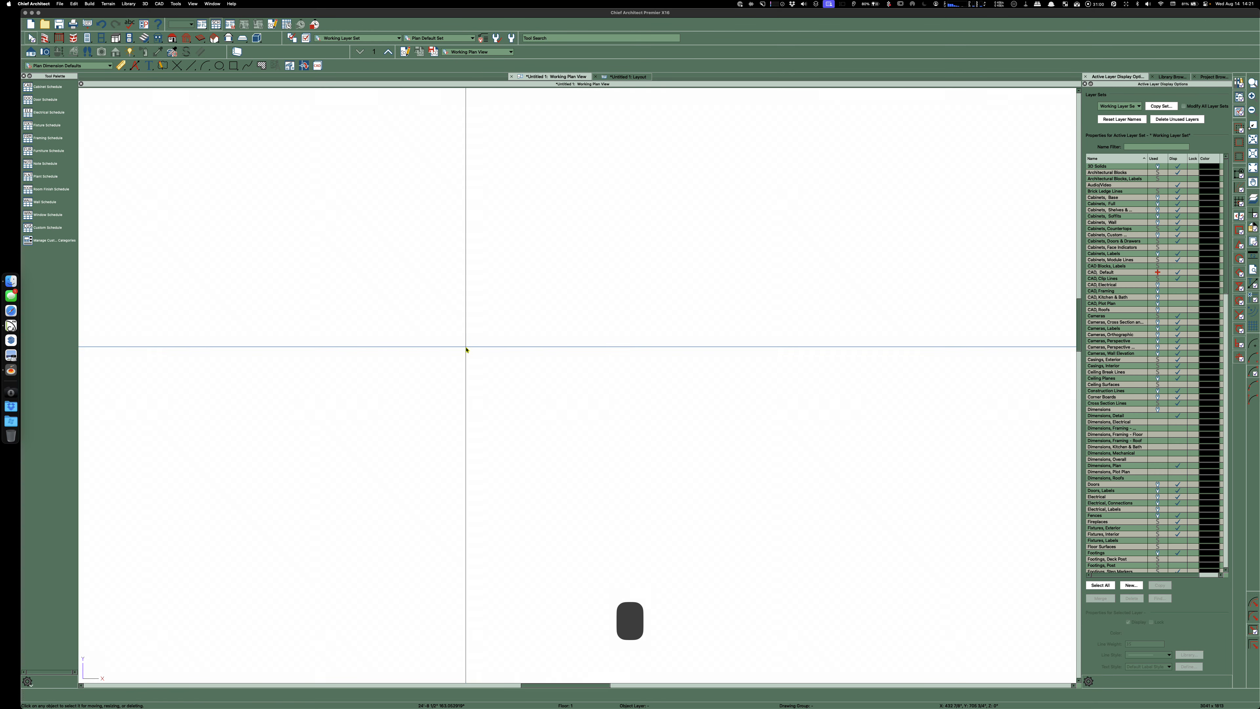
scroll(458, 355, "up", 3)
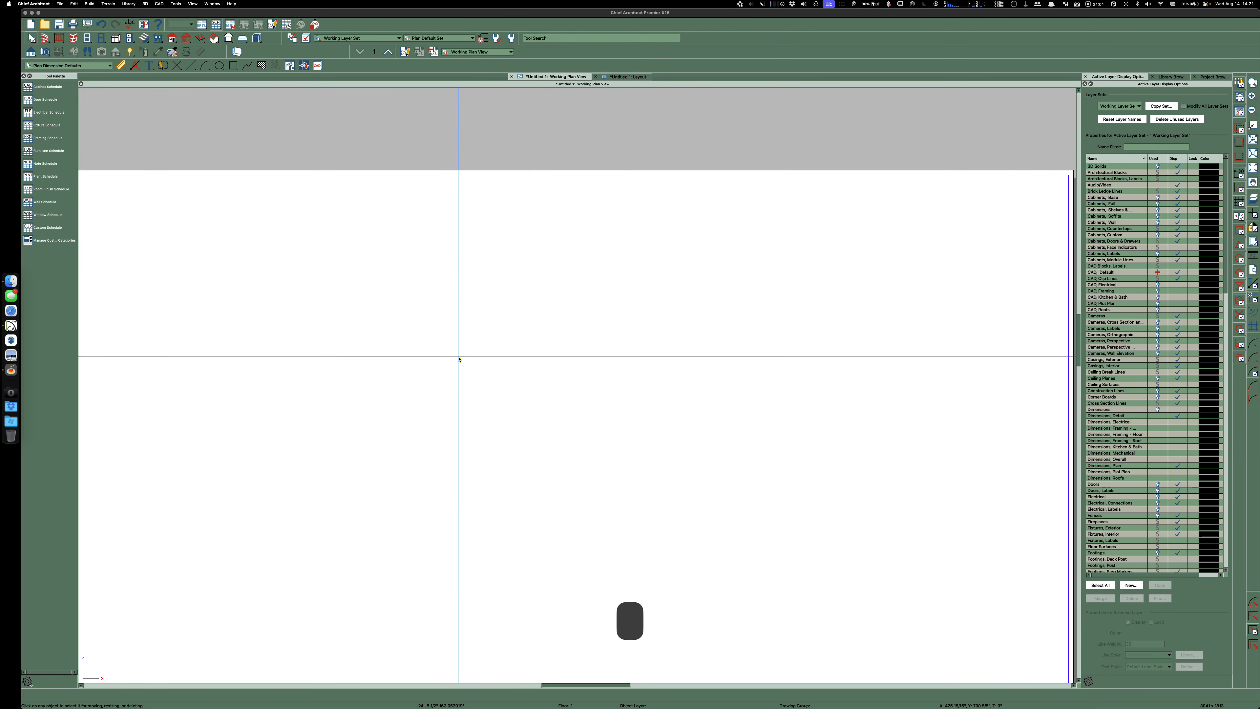
Close the plan view and point-to-point move the DRAWING SHEET INDEX table to the title block's upper corner, then nudge it slightly away
left_click(511, 76)
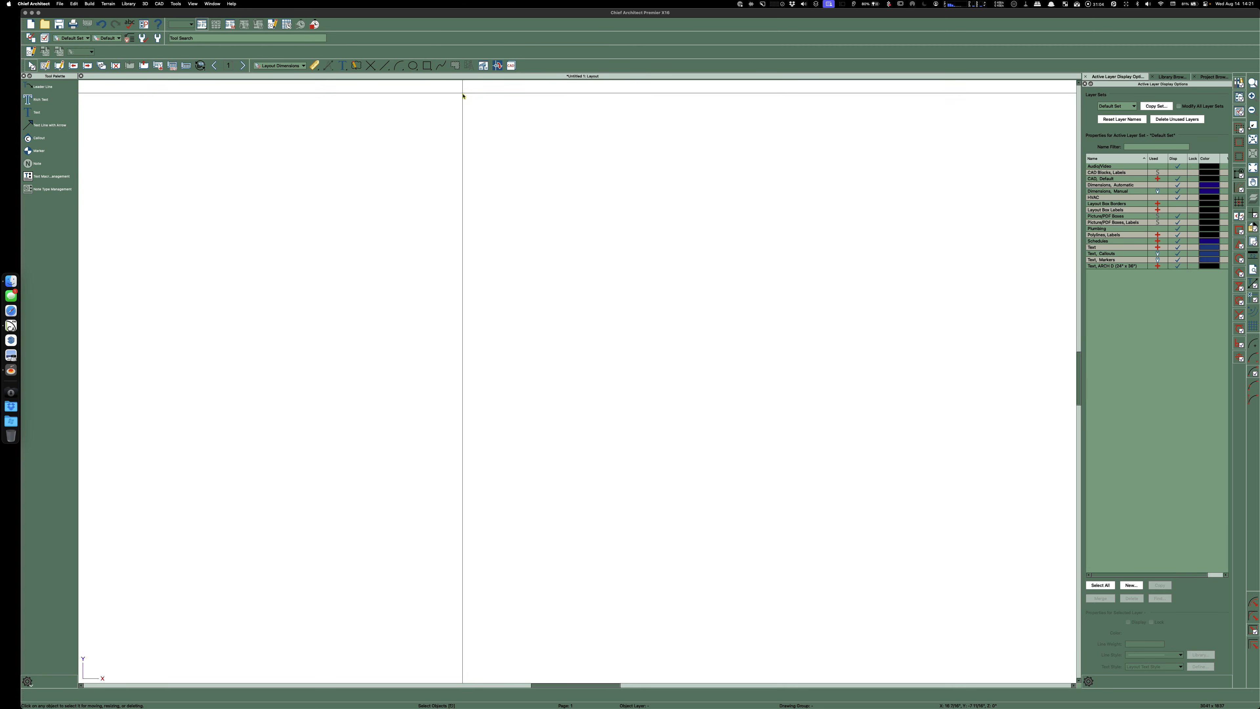
scroll(493, 348, "down", 4)
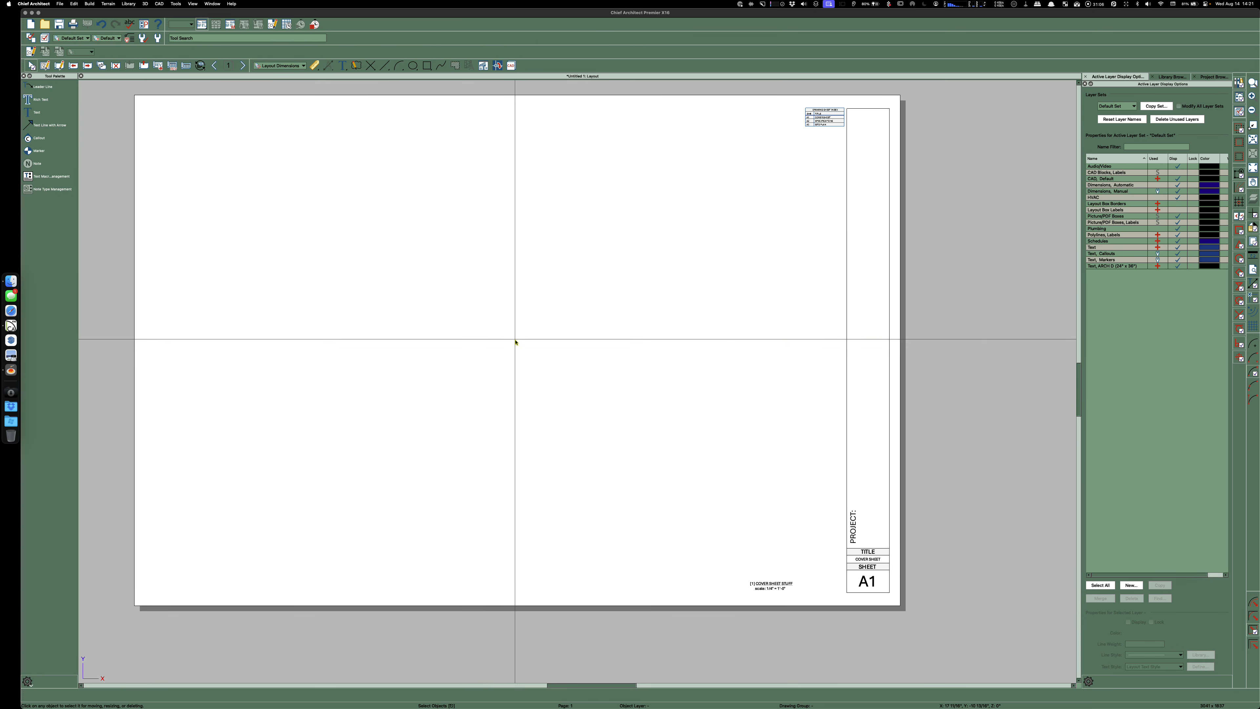
scroll(838, 110, "up", 6)
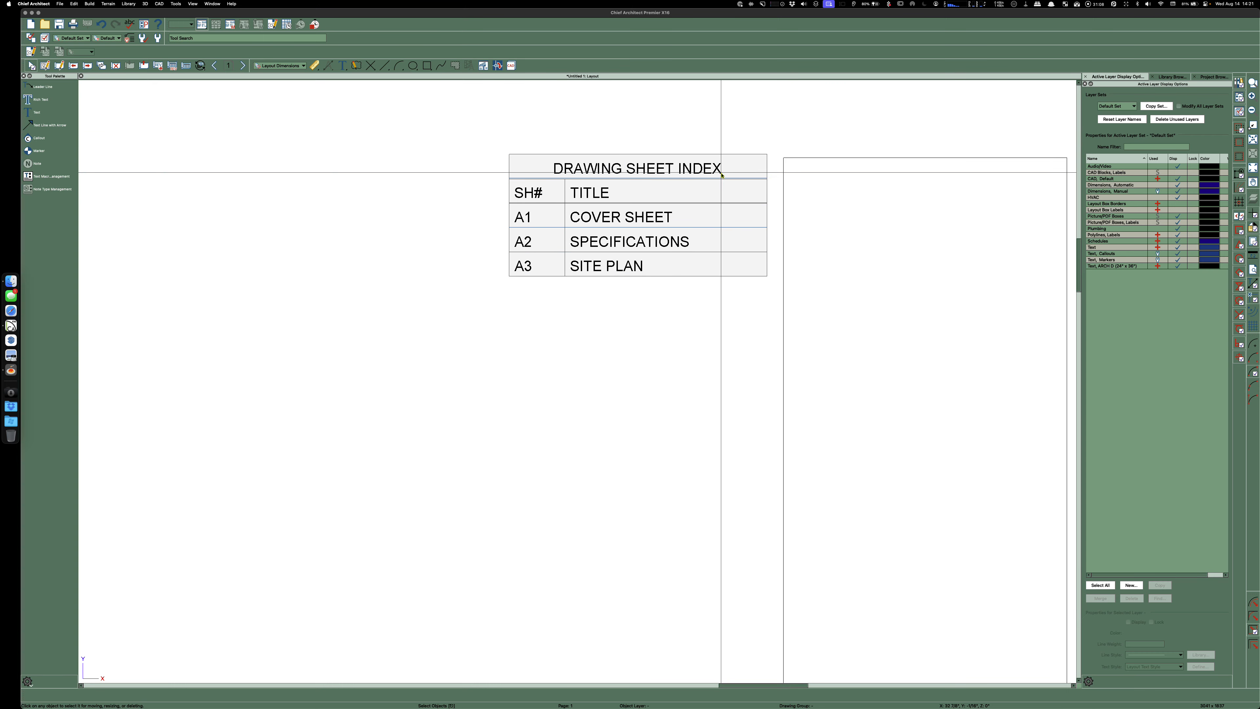
left_click(713, 189)
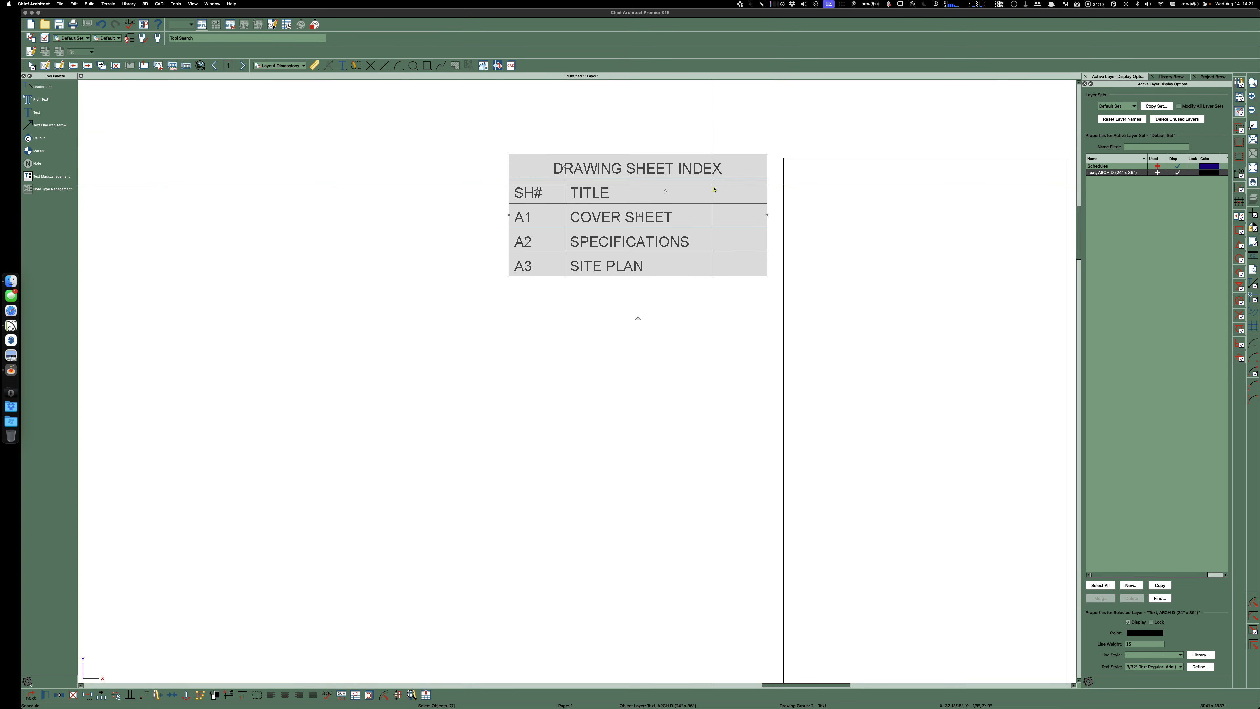
key("m")
left_click(767, 154)
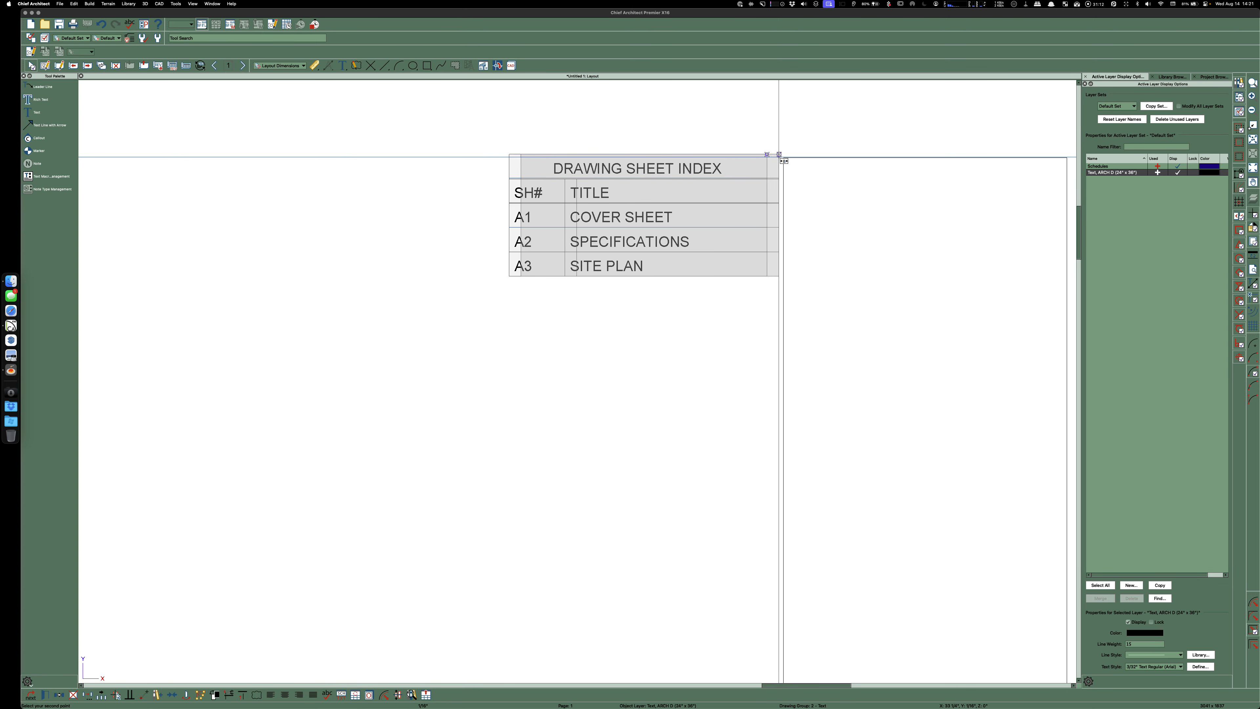
left_click(783, 159)
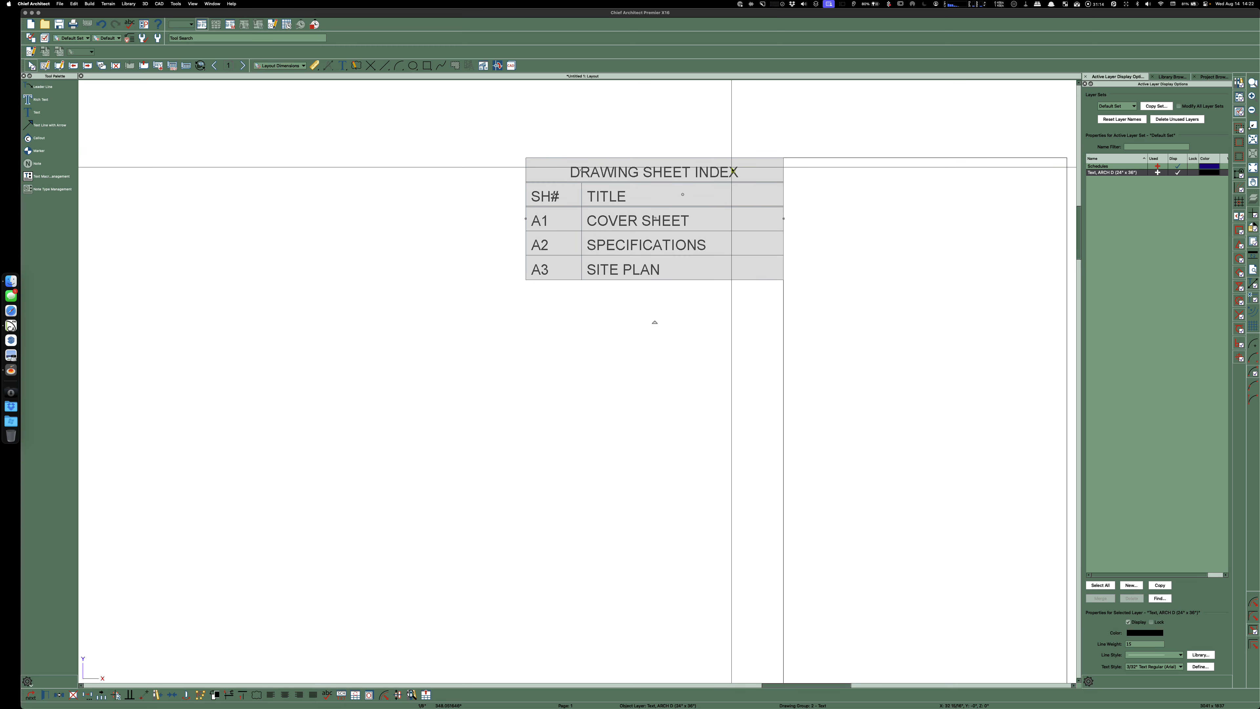
key("Left")
key("Left")
key("Escape")
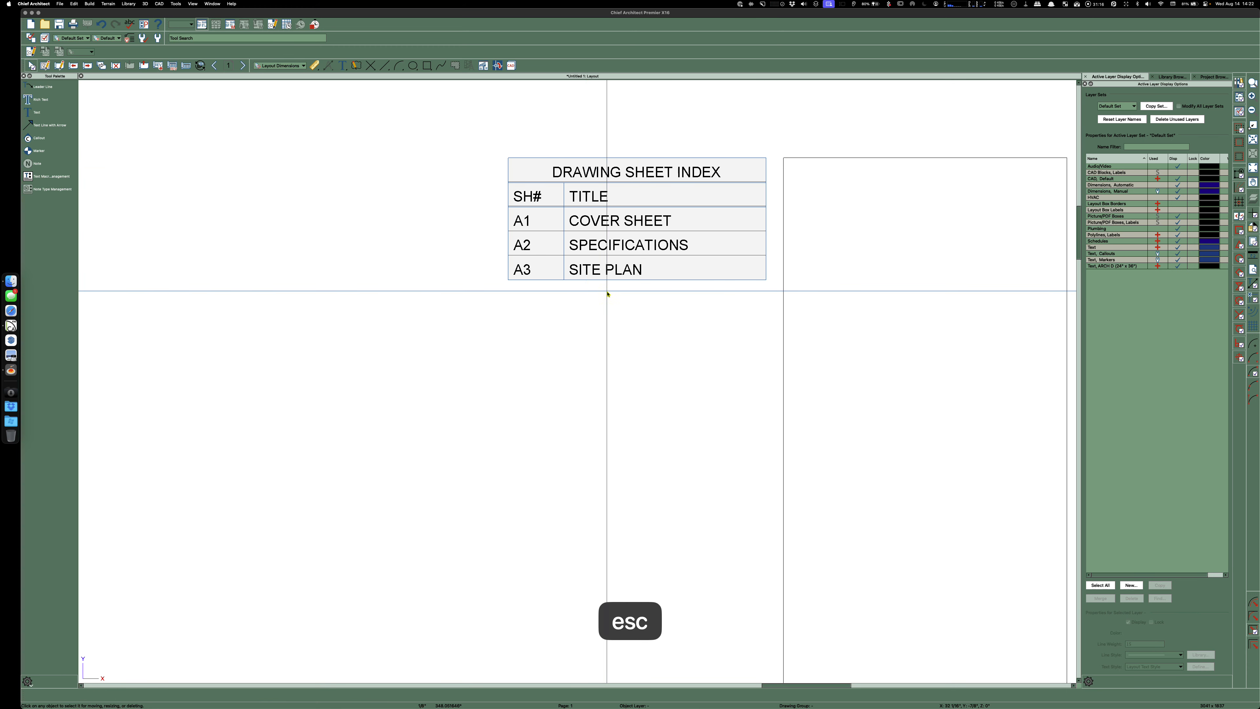
Look over the column and row settings of the DRAWING SHEET INDEX table and leave them as they are
double_click(604, 211)
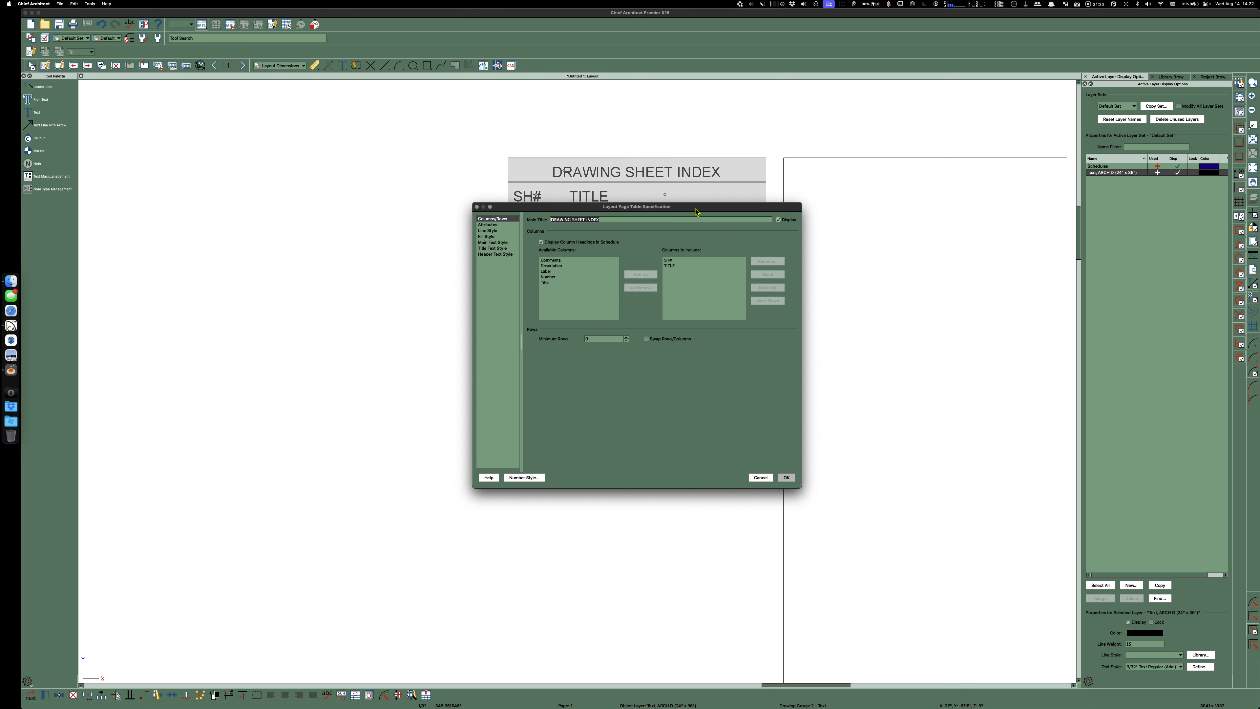
left_click(760, 477)
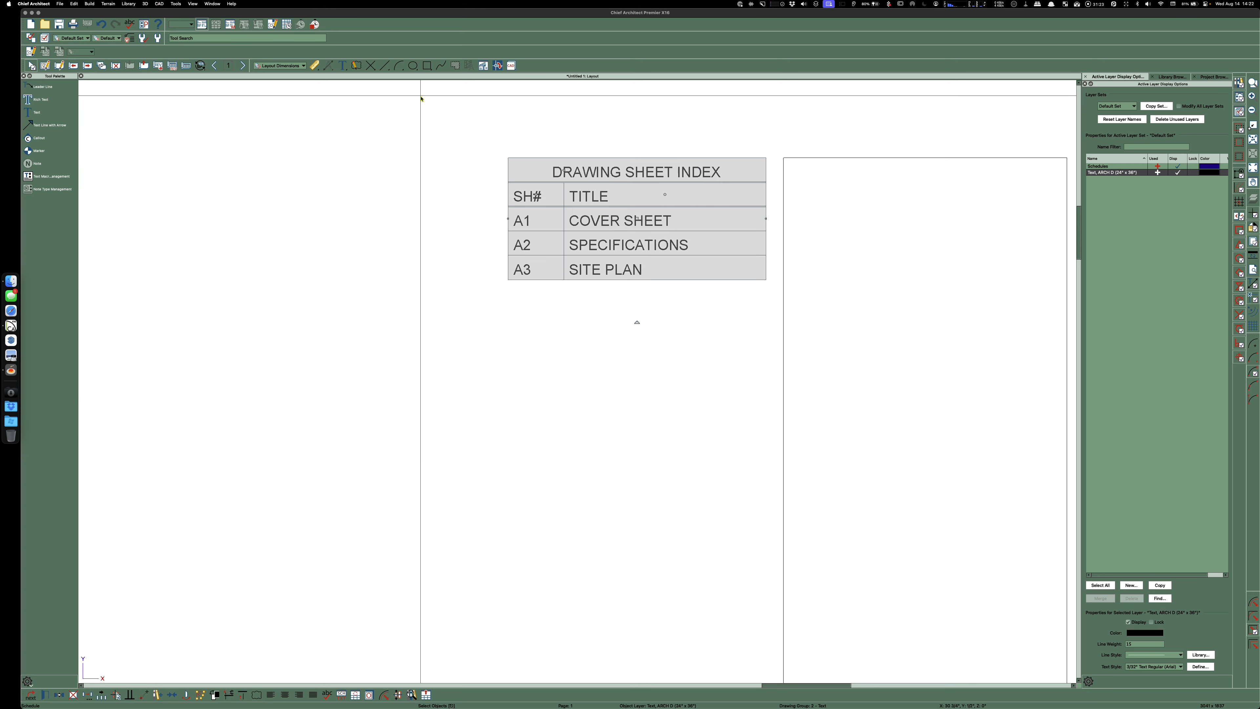
left_click(114, 5)
left_click(238, 10)
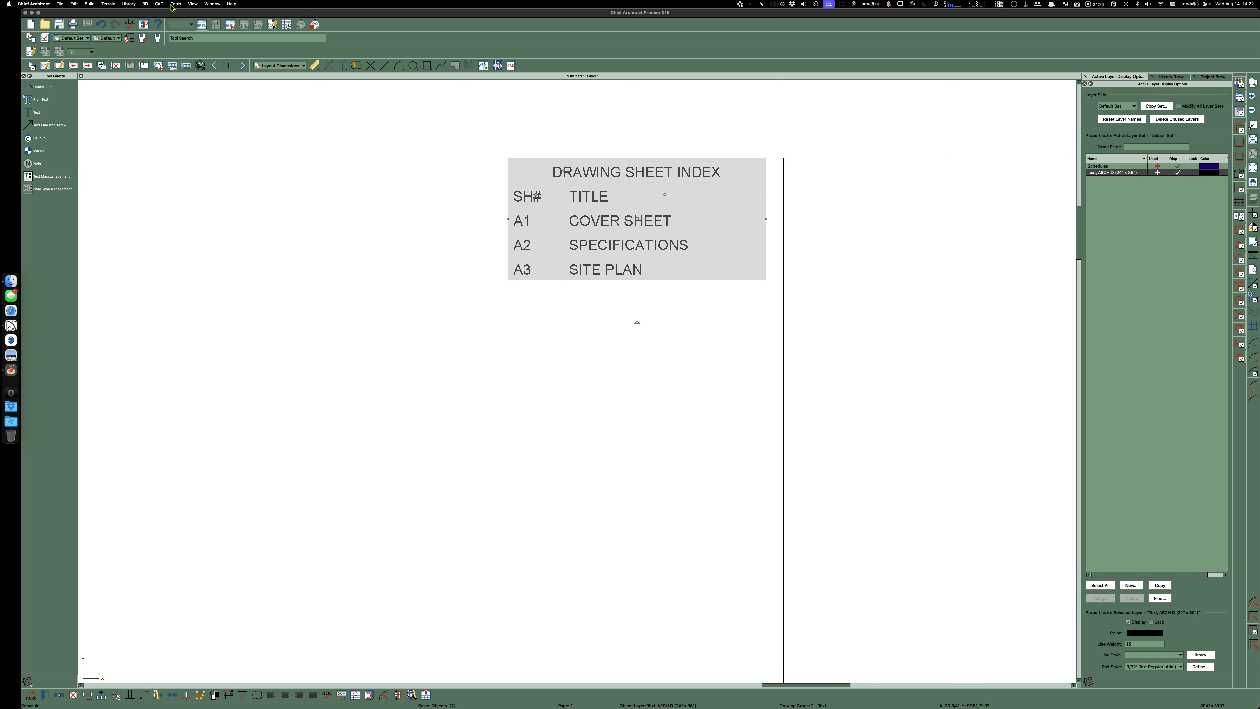
left_click(89, 5)
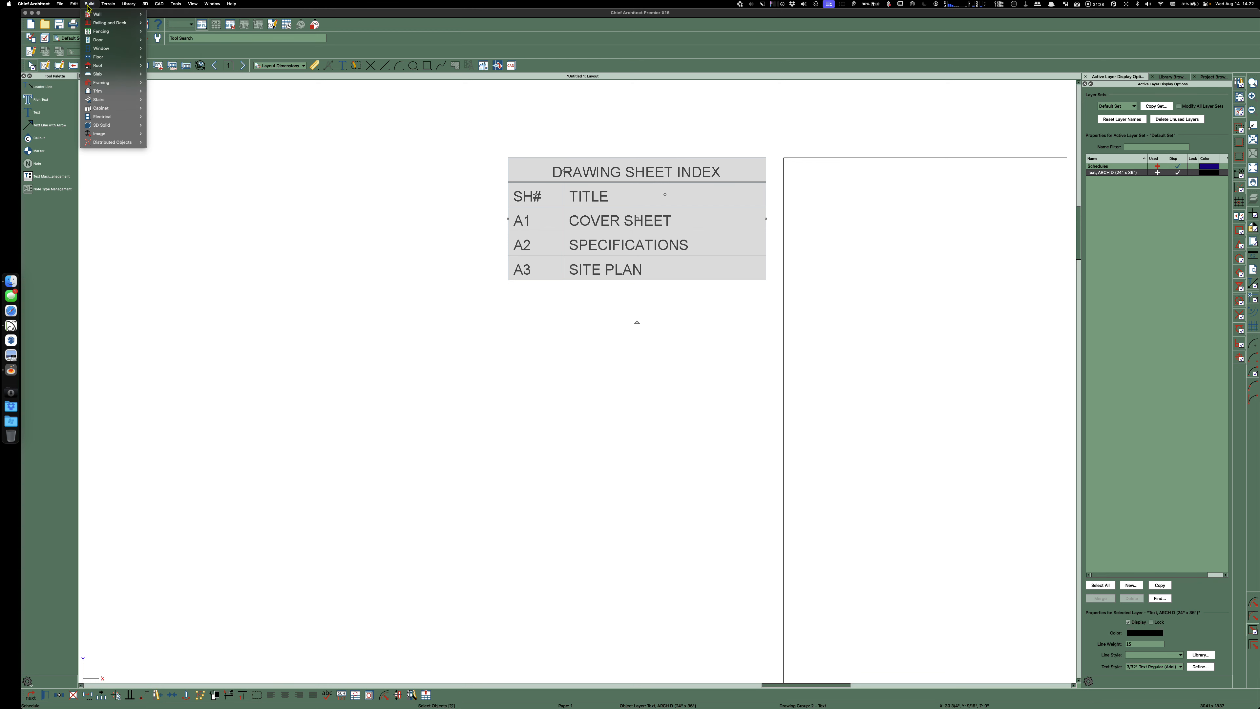
mouse_move(194, 5)
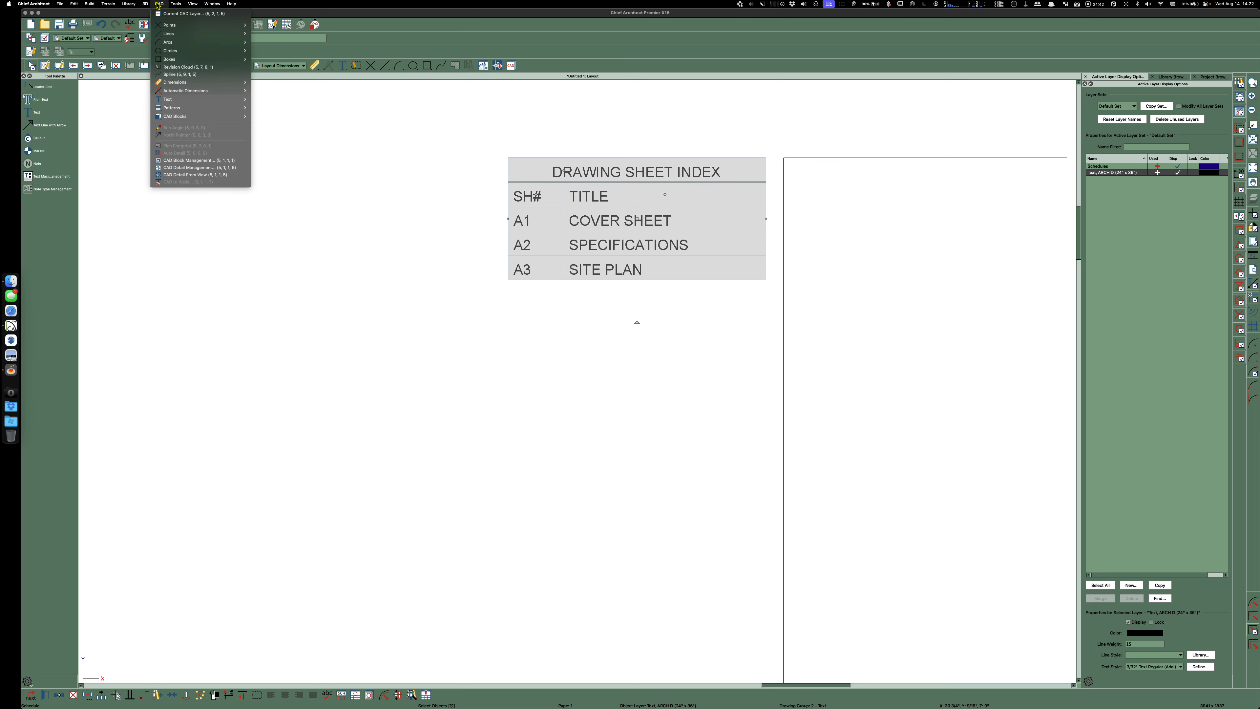
key("Escape")
key("space")
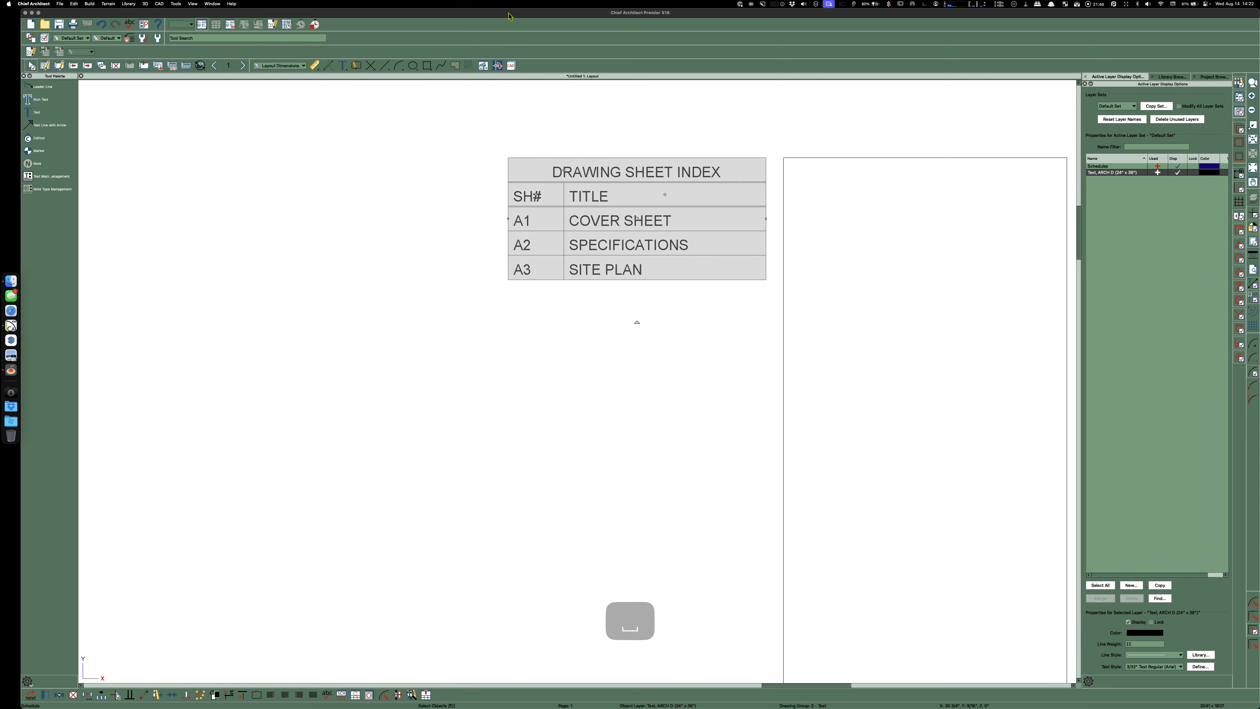
Go to template page 0 of the layout and draw a horizontal line across the title block above the PROJECT text
scroll(367, 134, "down", 2)
key("Escape")
key("space")
scroll(580, 159, "down", 2)
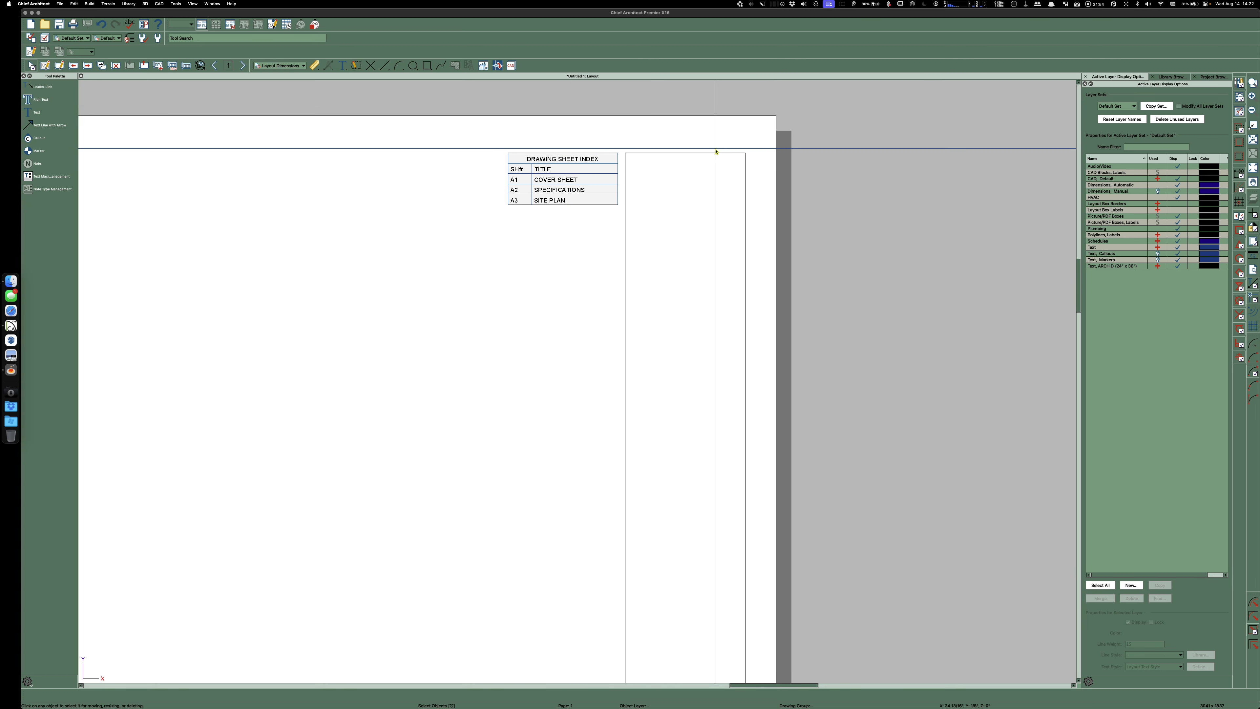
scroll(589, 134, "down", 2)
scroll(589, 134, "down", 2)
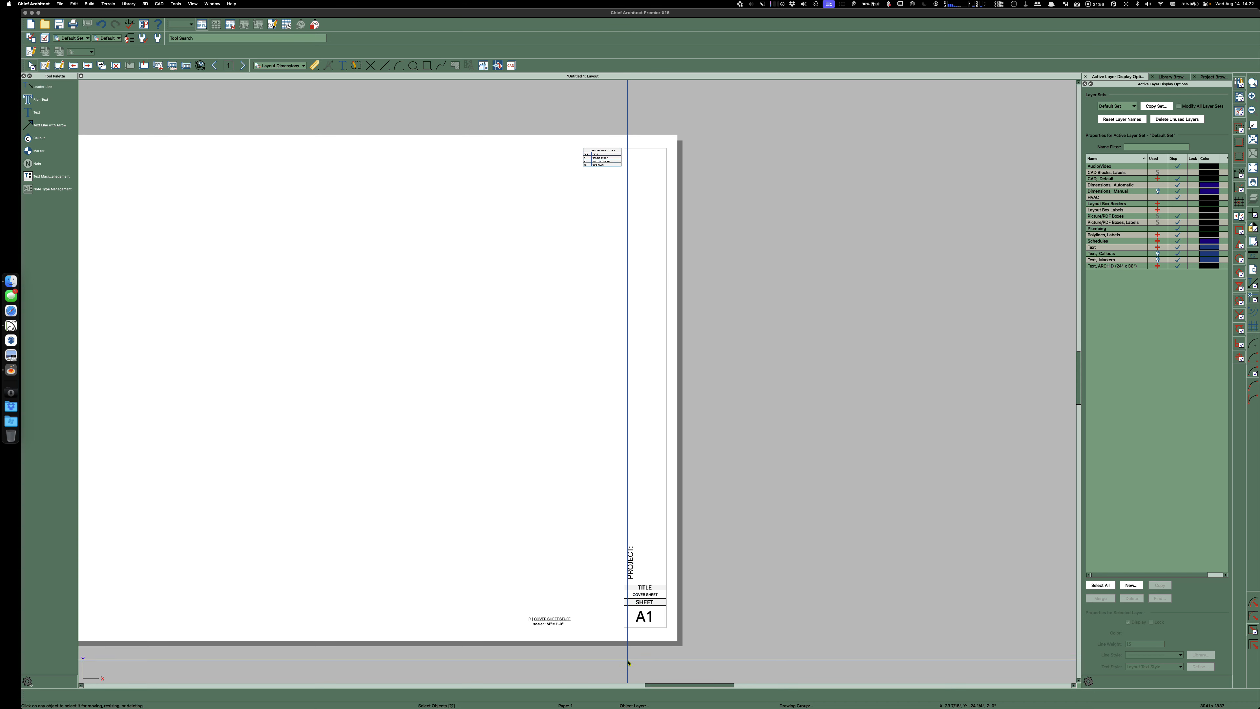
scroll(765, 544, "down", 2)
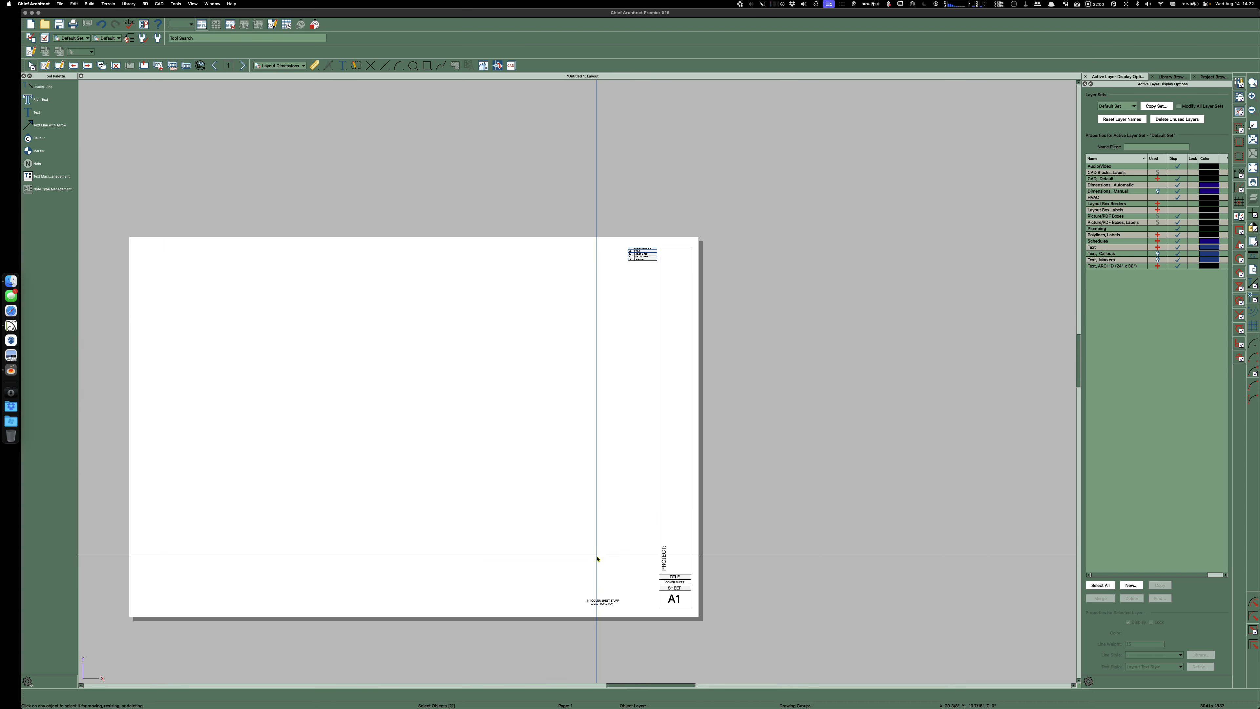
left_click(214, 65)
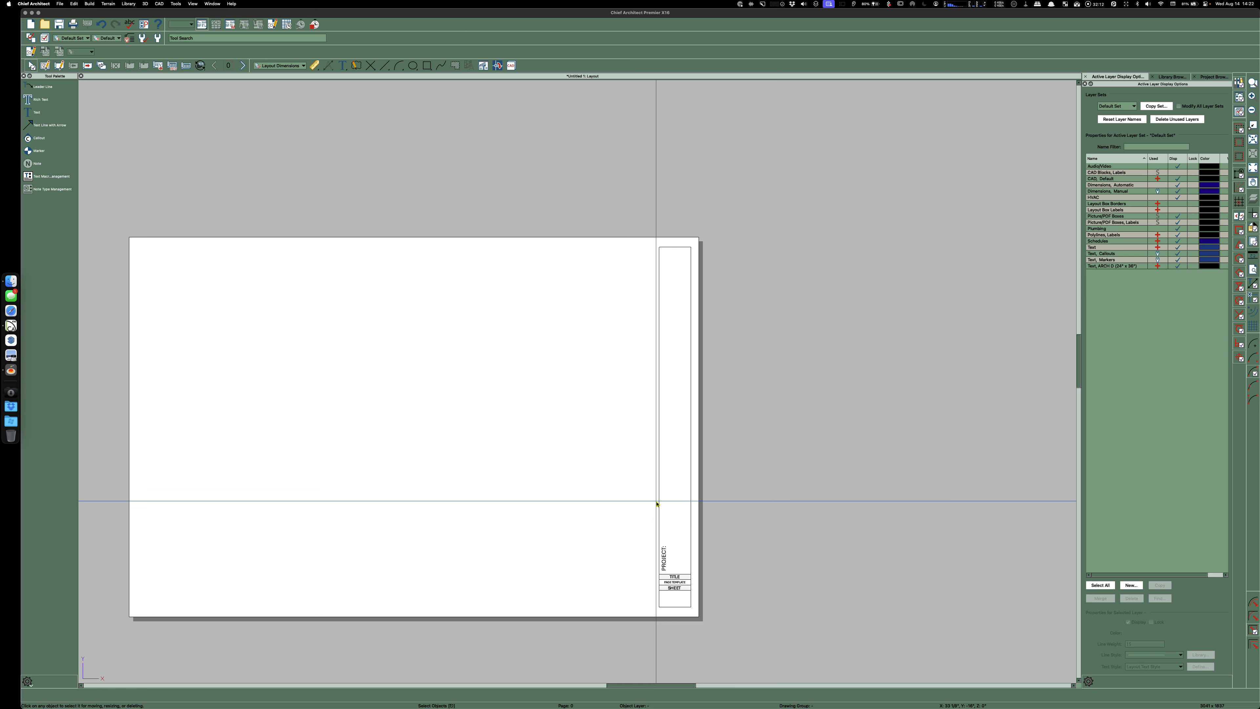
key("l")
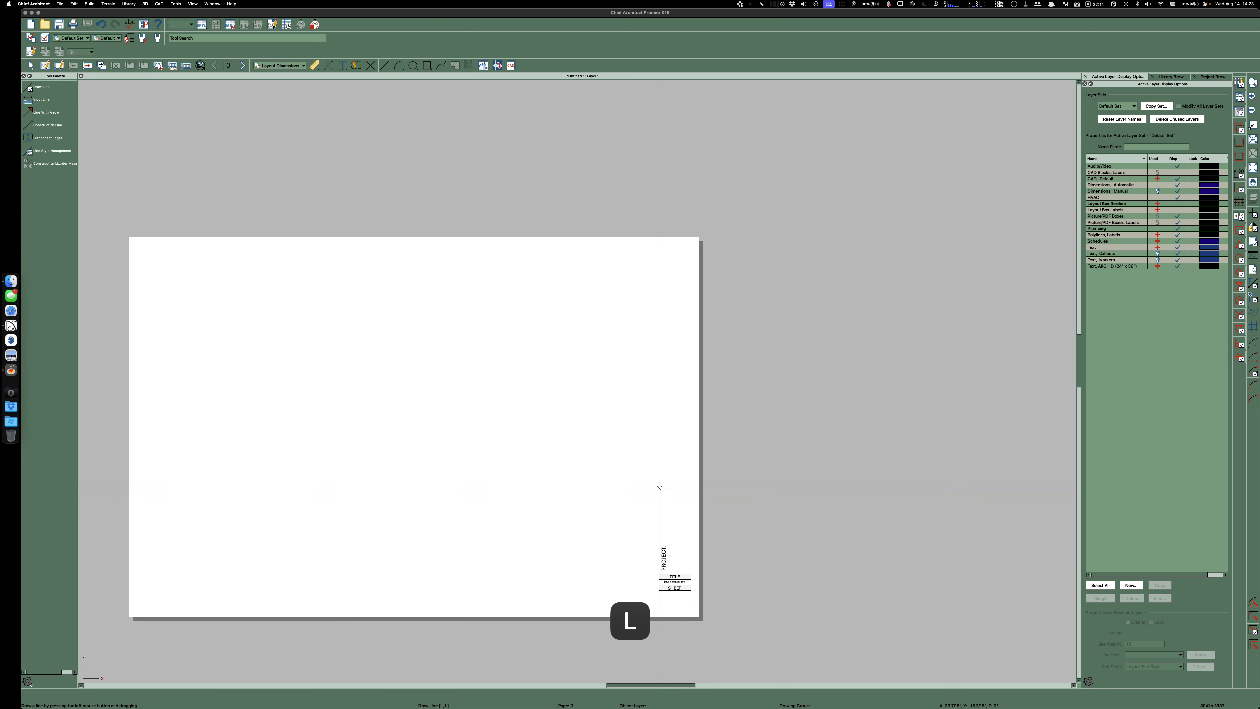
left_click_drag(659, 487, 674, 488)
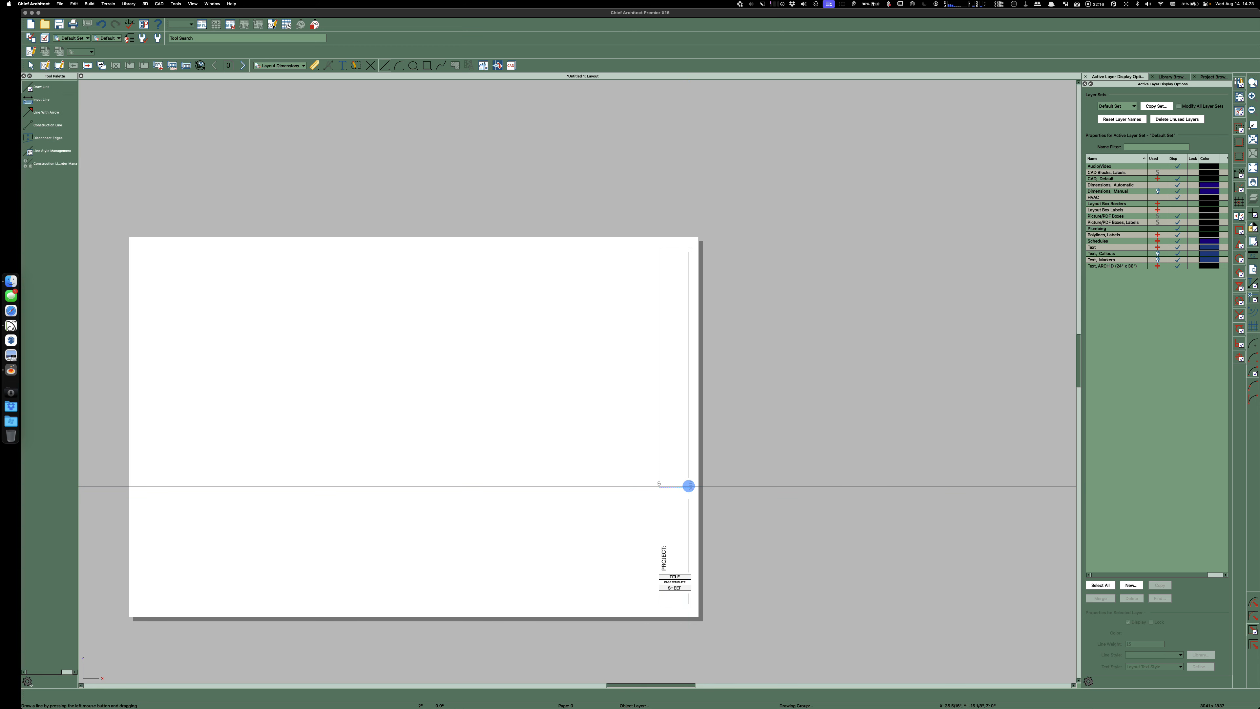
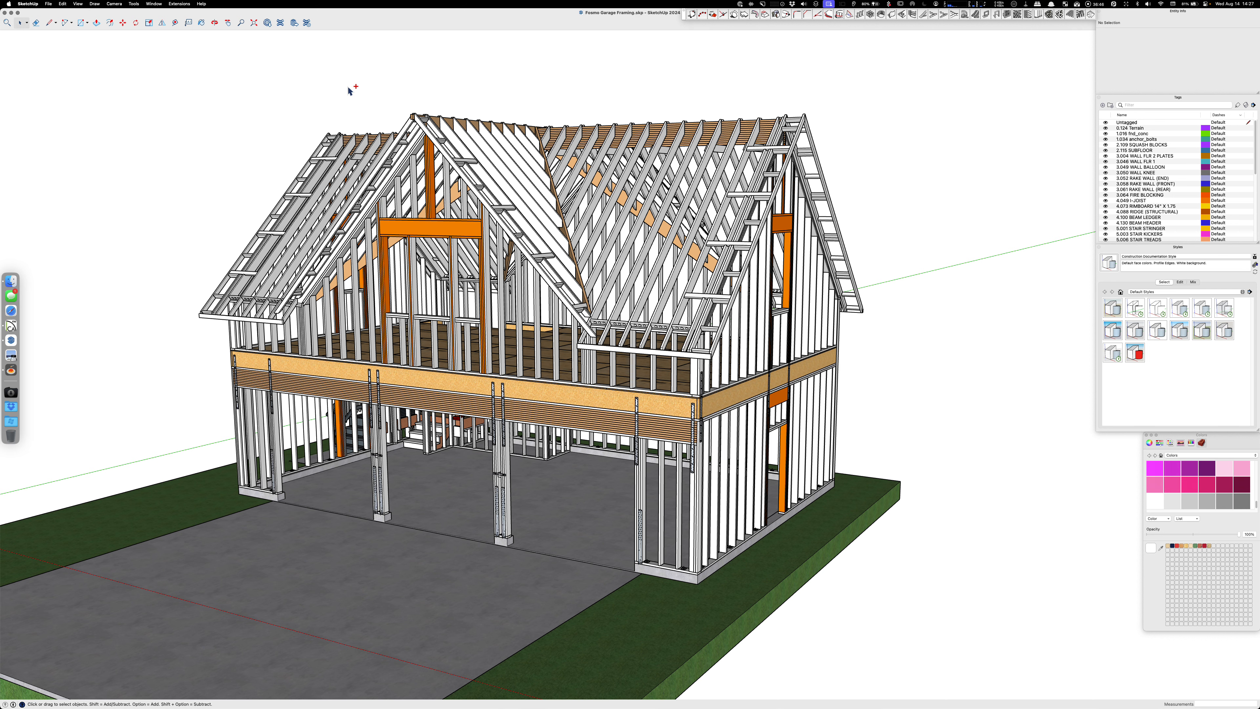
Export the garage framing view from SketchUp as a PNG to the Downloads folder and close the model window
key("super+shift+e")
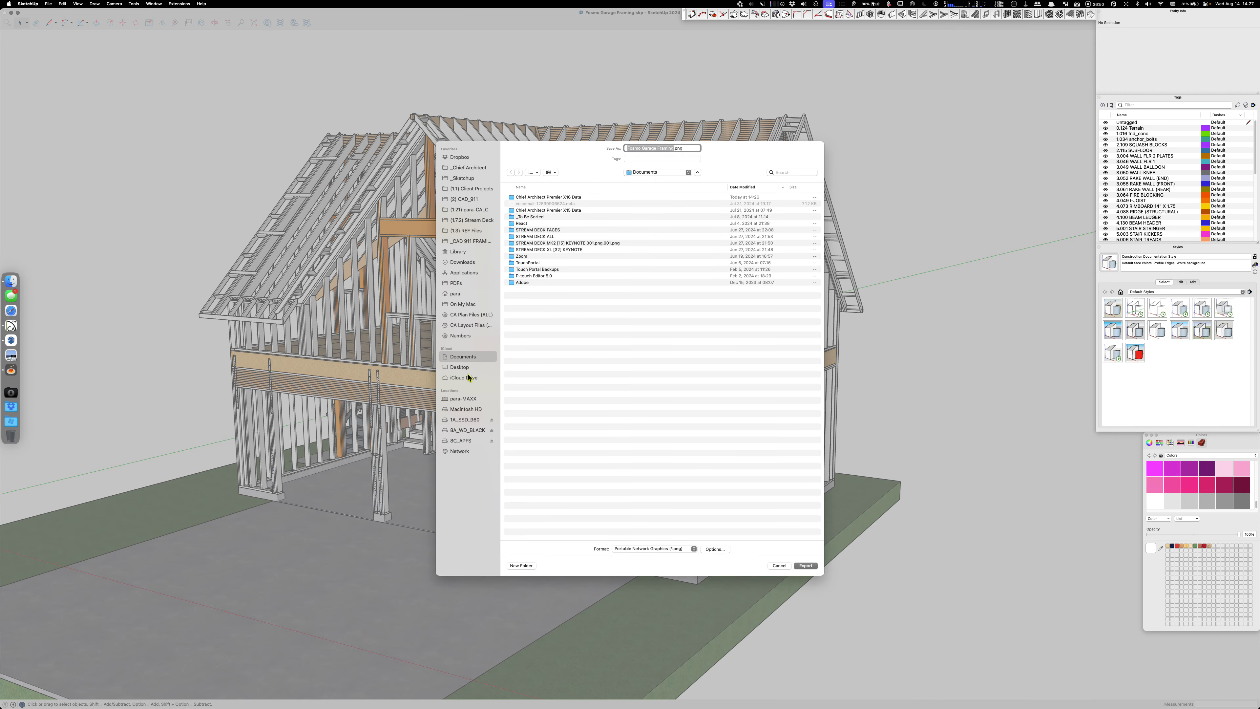
left_click(461, 262)
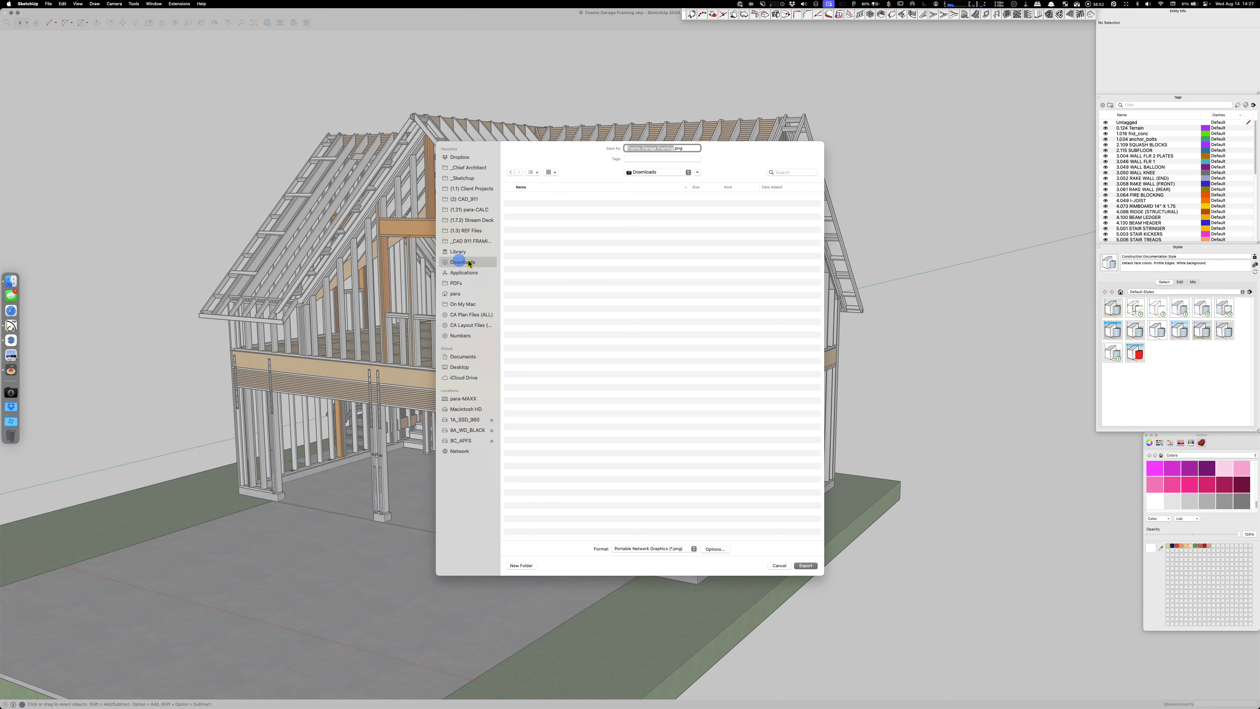
left_click(815, 567)
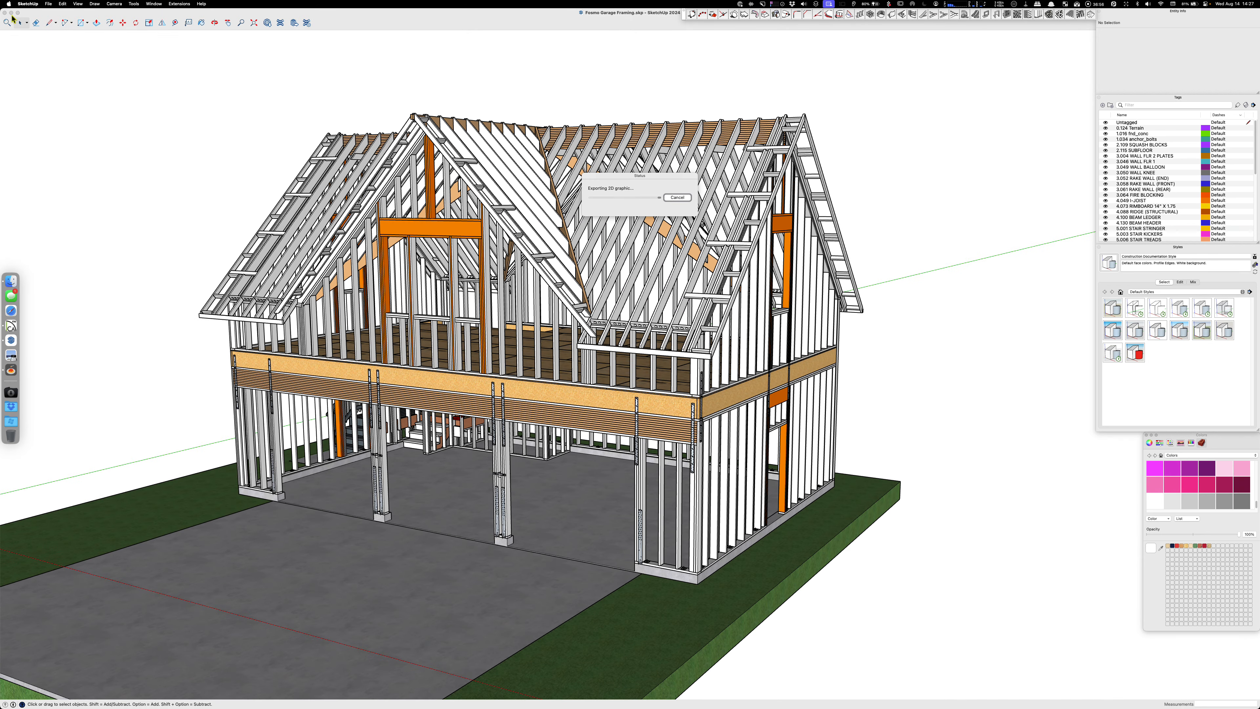
left_click(4, 13)
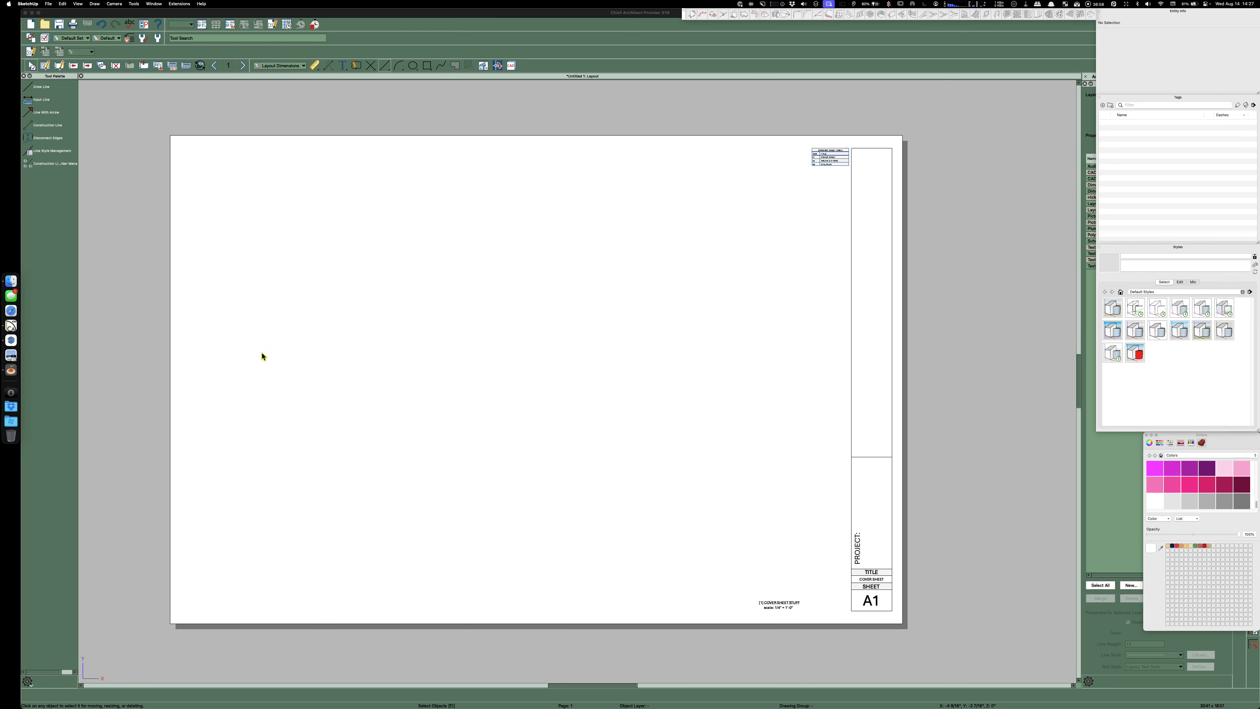
Place the exported garage framing PNG from Downloads on layout page 1 and scale it down from its lower-left corner
left_click(11, 391)
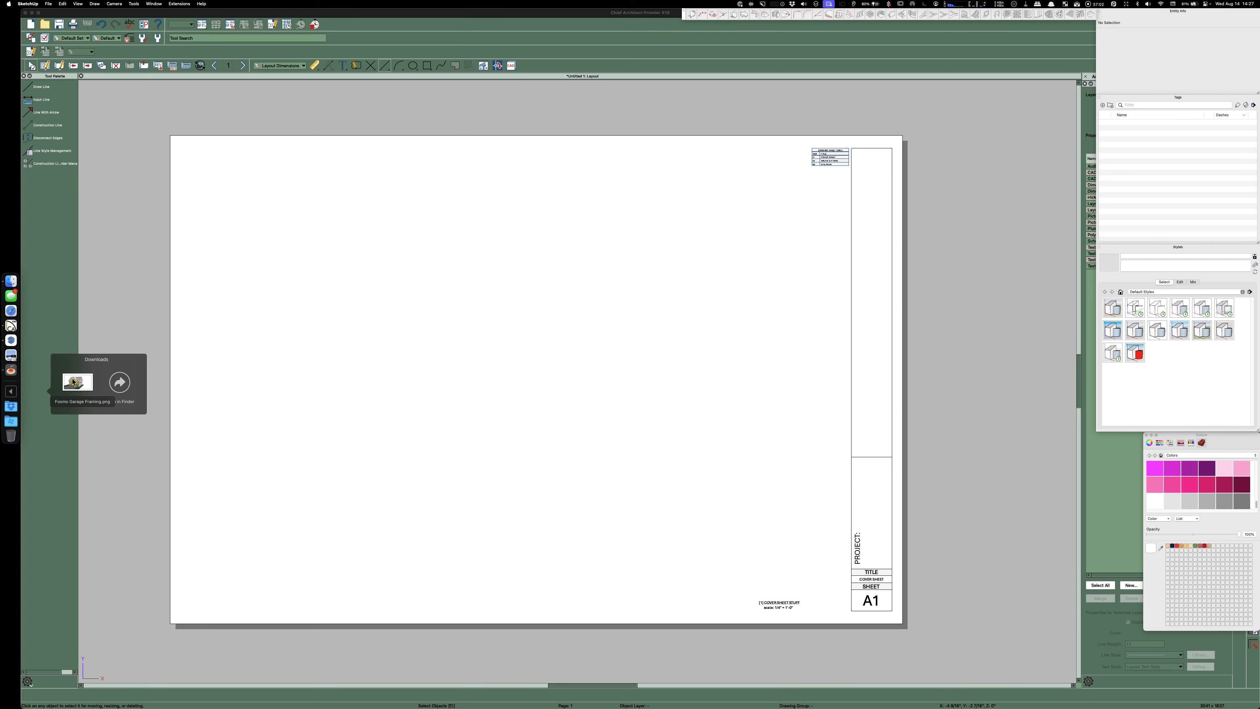
left_click_drag(80, 384, 517, 331)
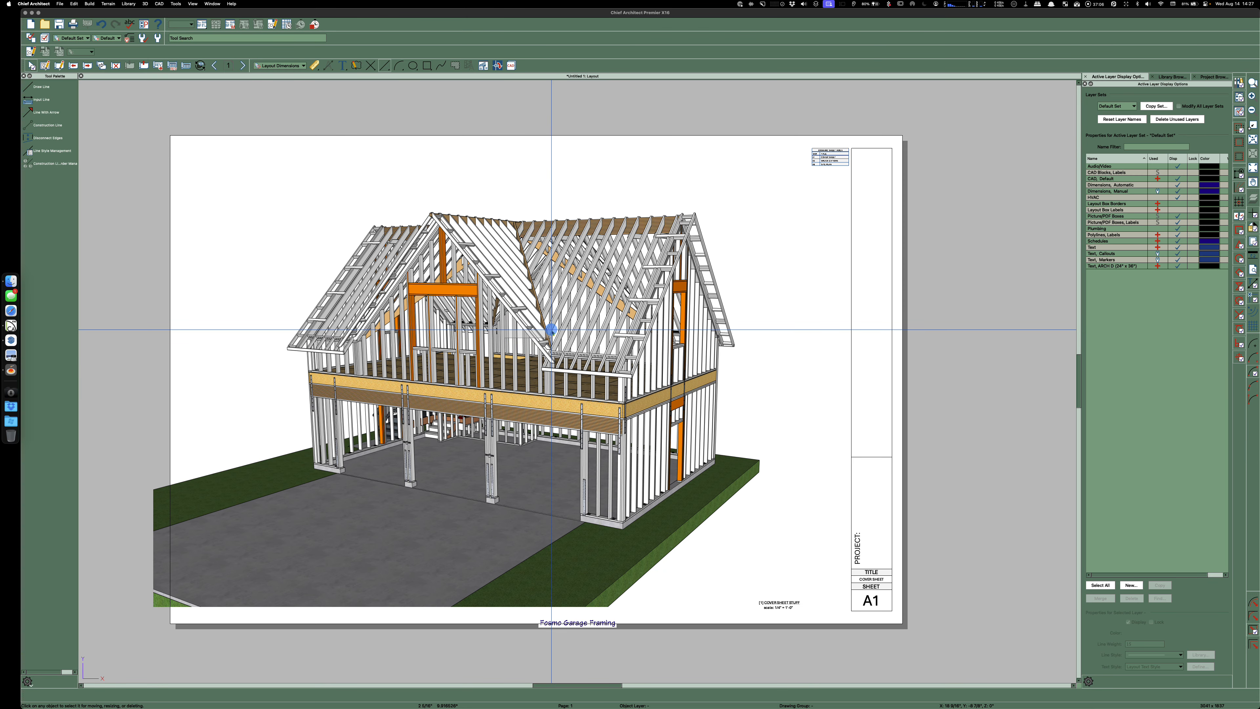
left_click(523, 333)
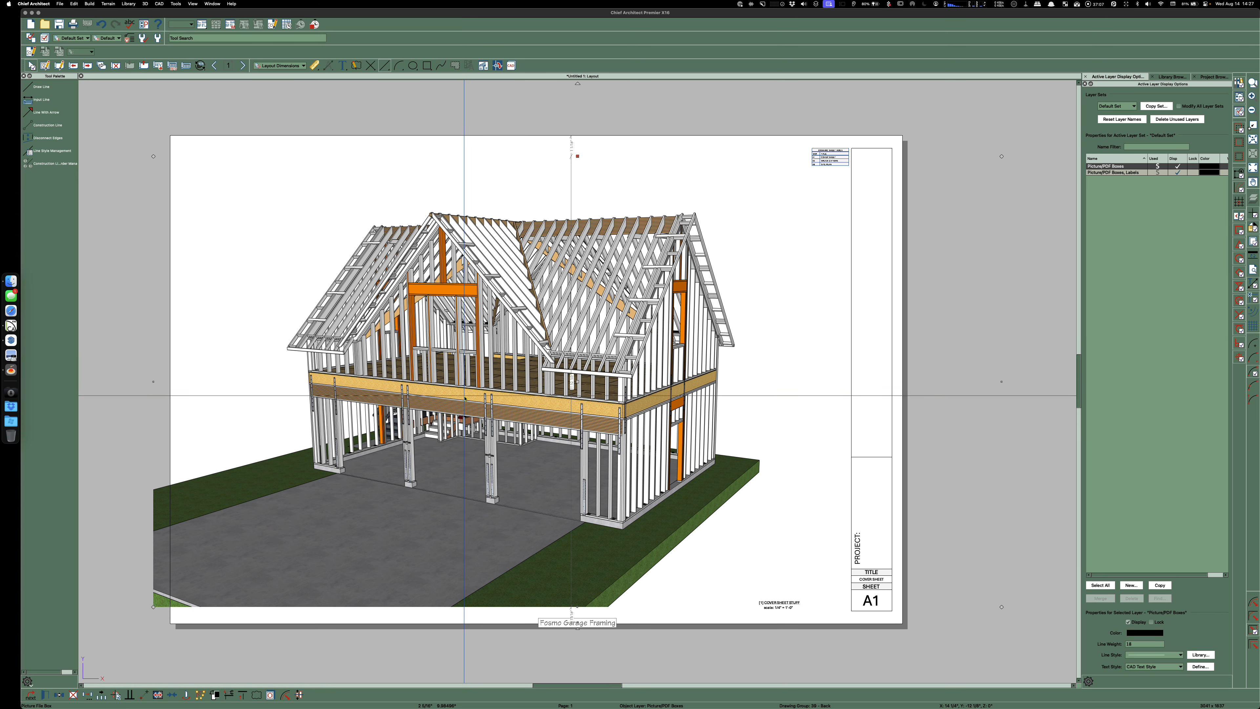
double_click(471, 371)
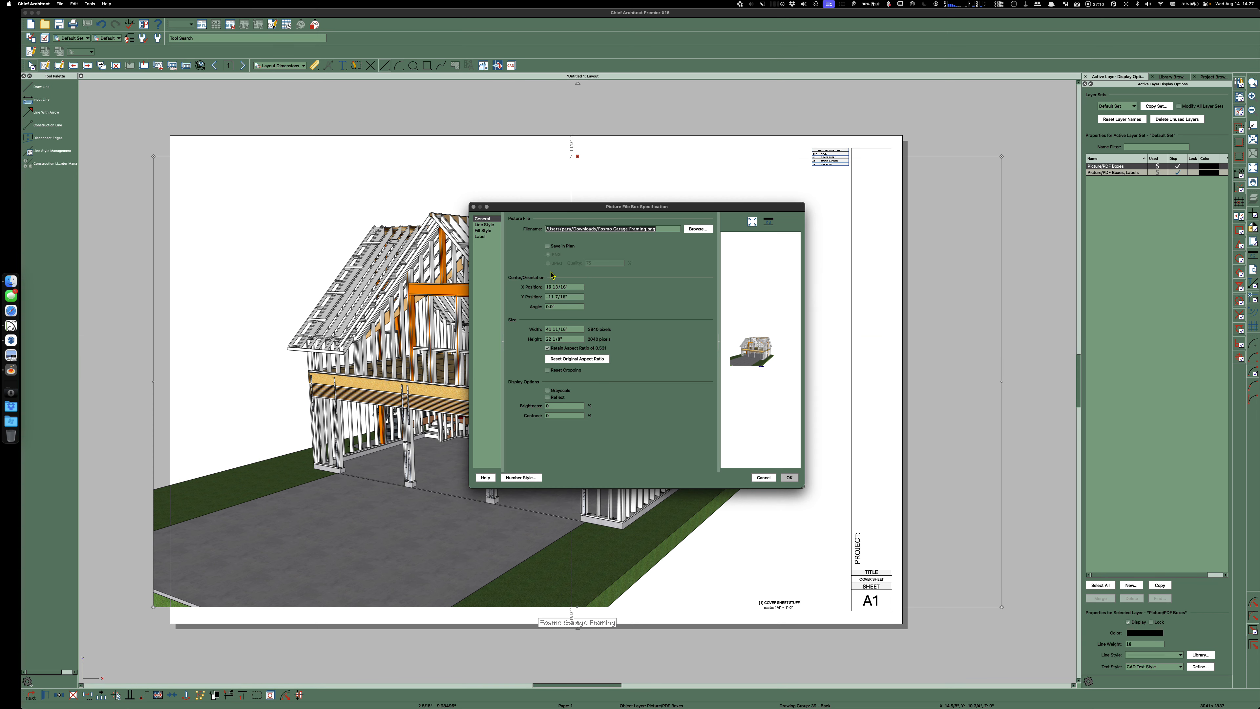
left_click(789, 478)
left_click_drag(154, 615, 385, 448)
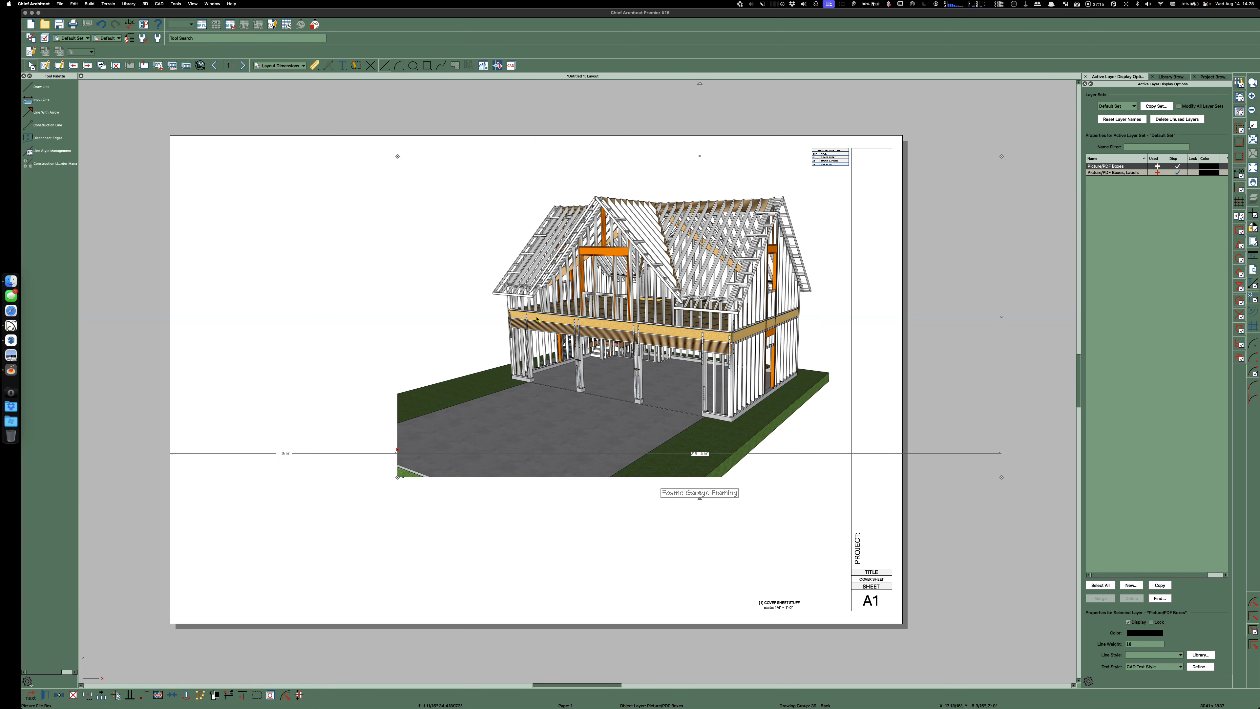
Hide the Picture/PDF Boxes, Labels layer and crop the garage picture's left, right and bottom edges closer to the building
left_click(1180, 172)
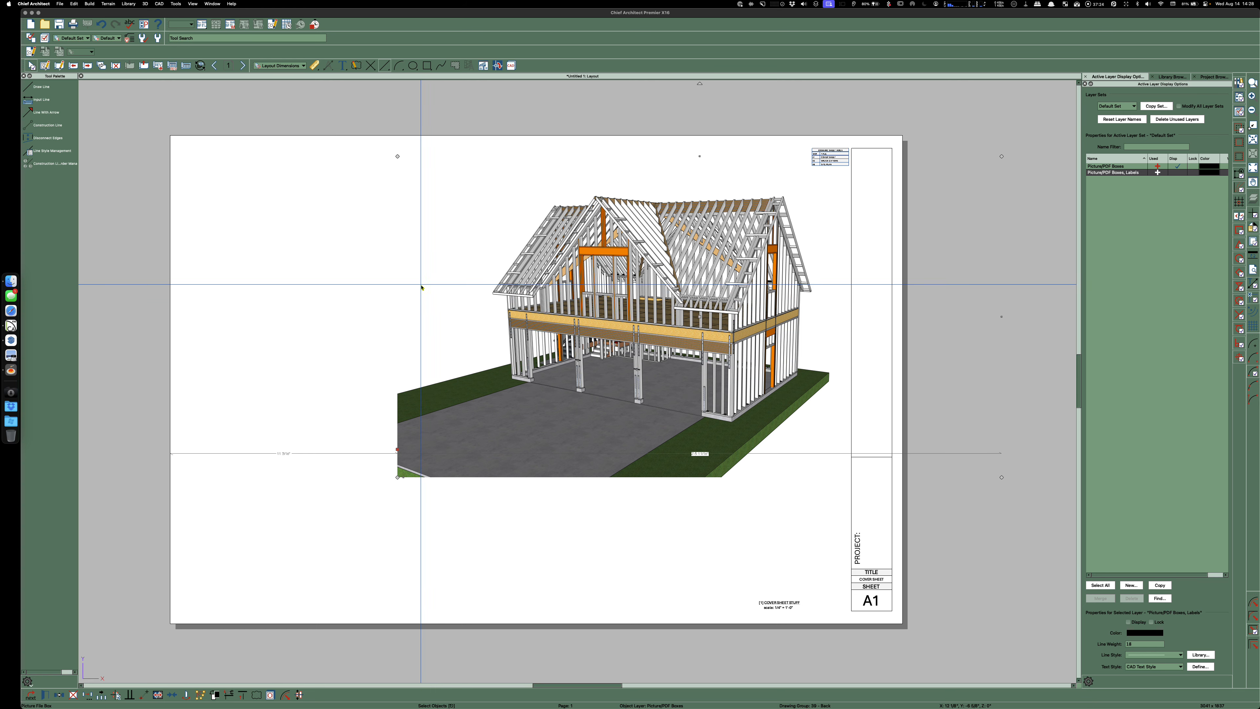
left_click(466, 330)
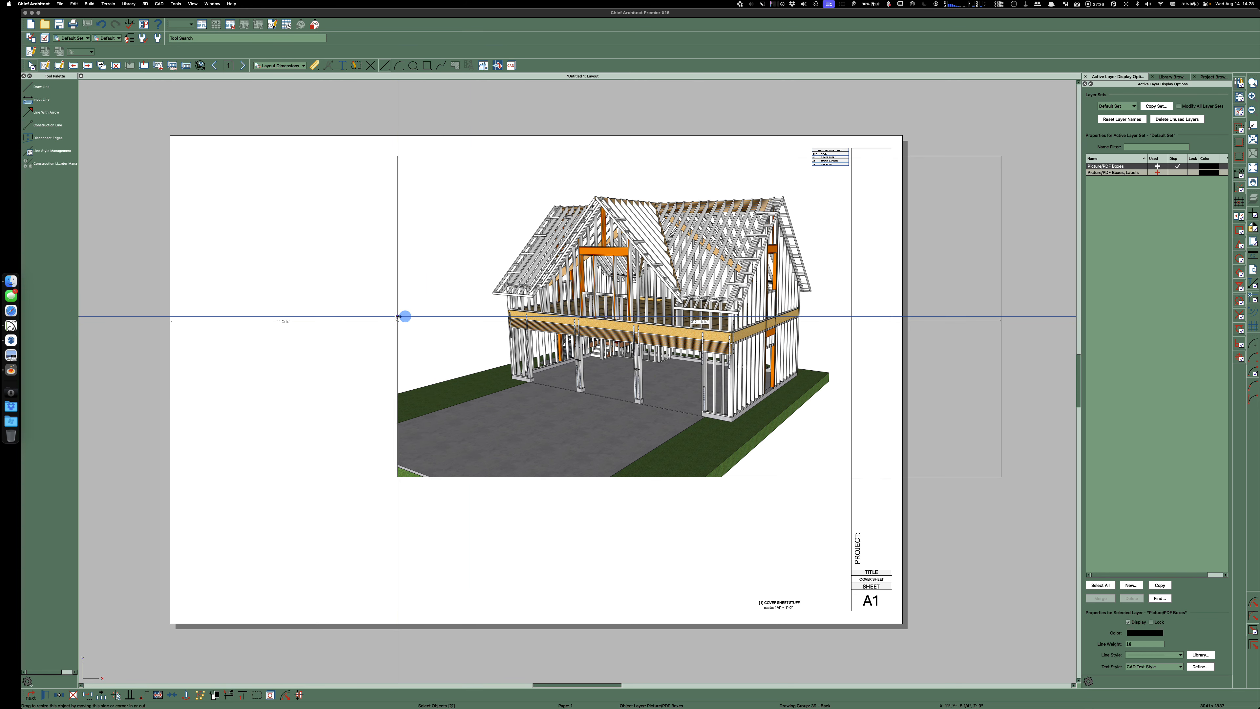
left_click_drag(485, 317, 490, 315)
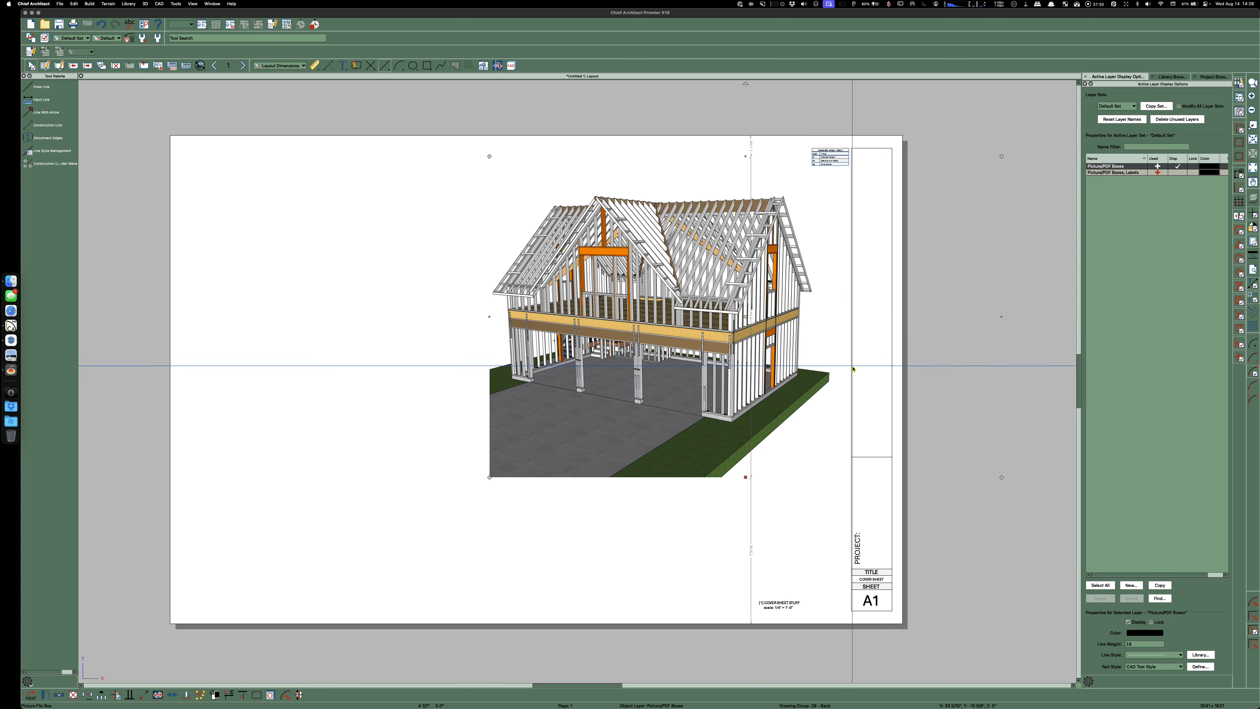
left_click_drag(1001, 317, 817, 326)
left_click_drag(656, 477, 659, 440)
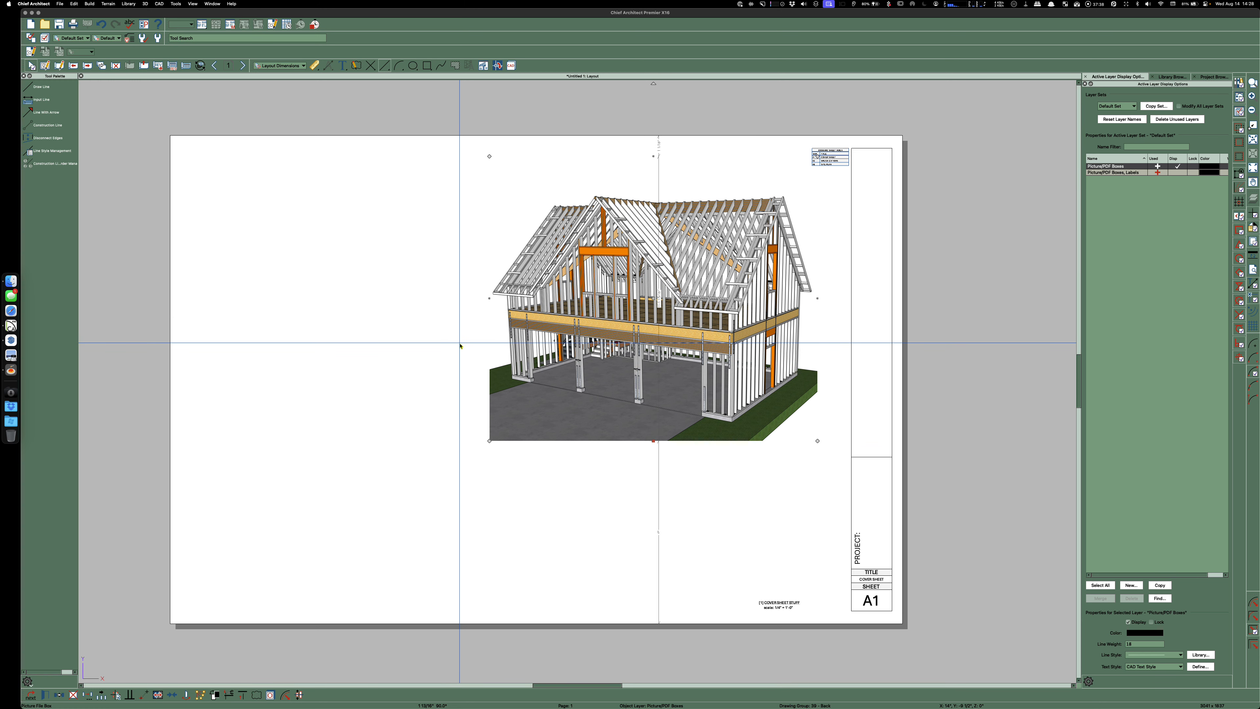
key("Escape")
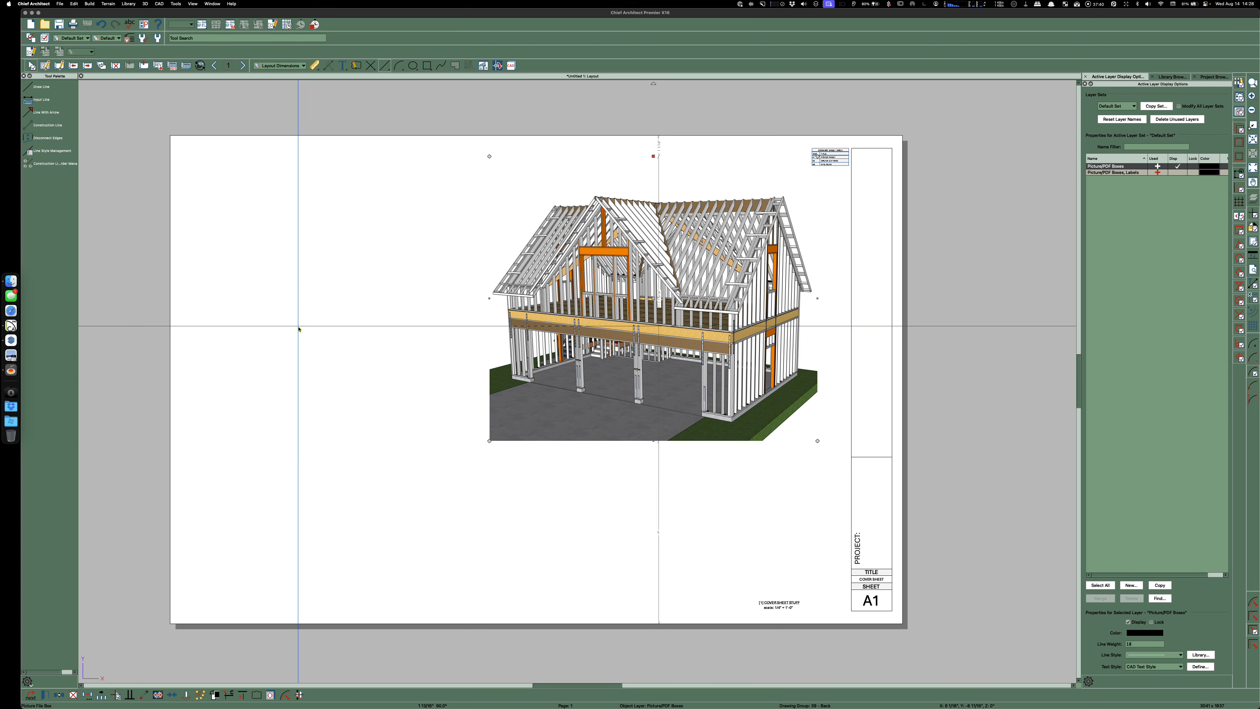
Move the cropped garage picture off the sheet, into the empty area beside the title block
scroll(300, 325, "down", 3)
left_click_drag(496, 311, 782, 311)
key("Escape")
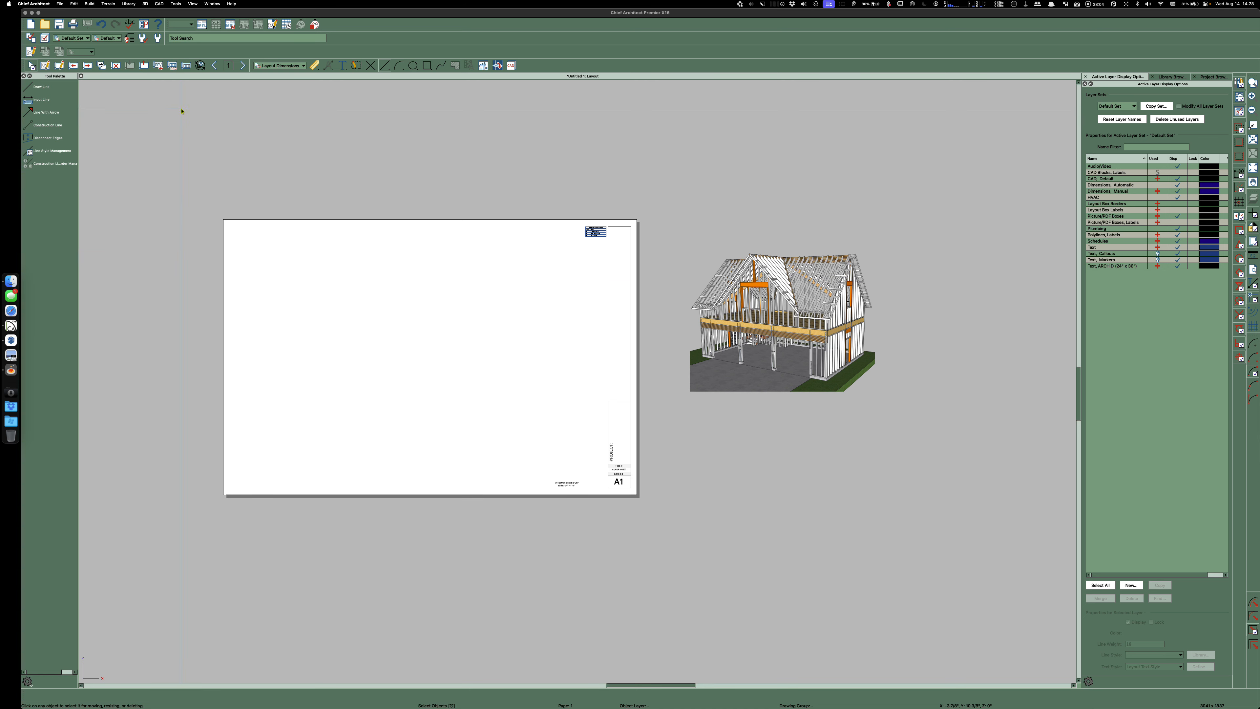
Draw a rectangular polyline covering most of the blank sheet area beside the title block
left_click(426, 65)
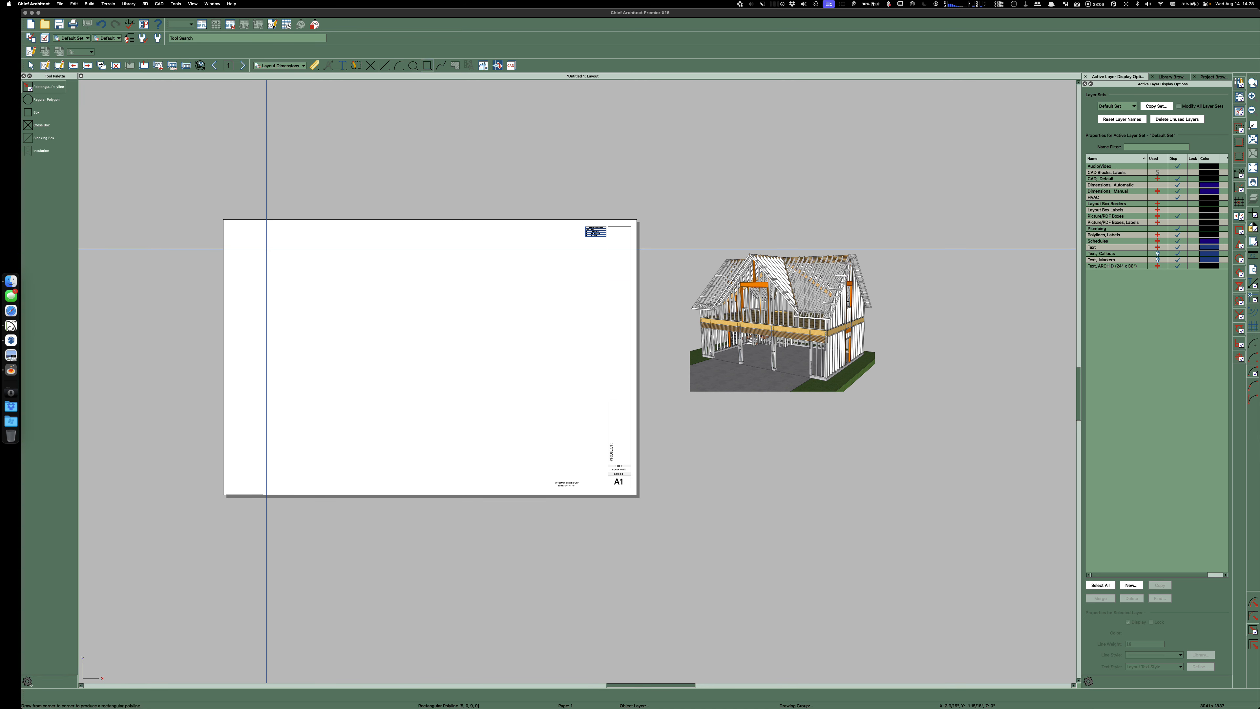
left_click_drag(243, 237, 577, 472)
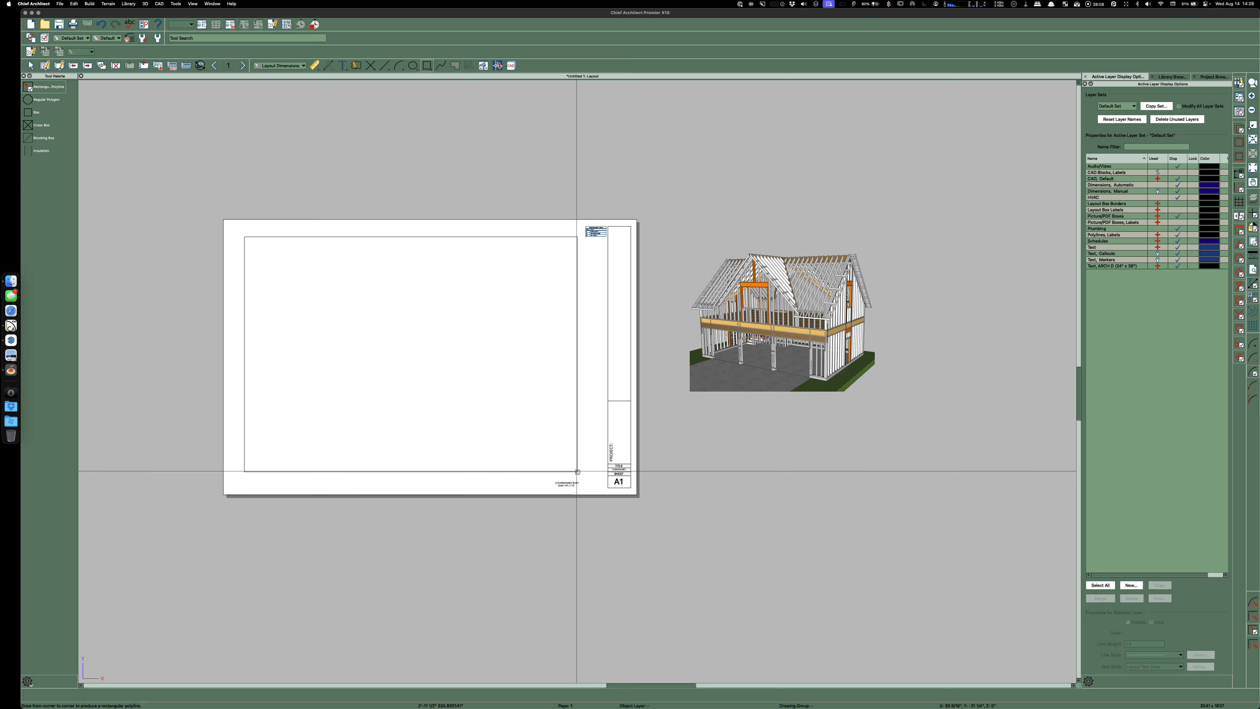
key("space")
Give the rectangle a solid fill pattern with a custom blue color
double_click(577, 423)
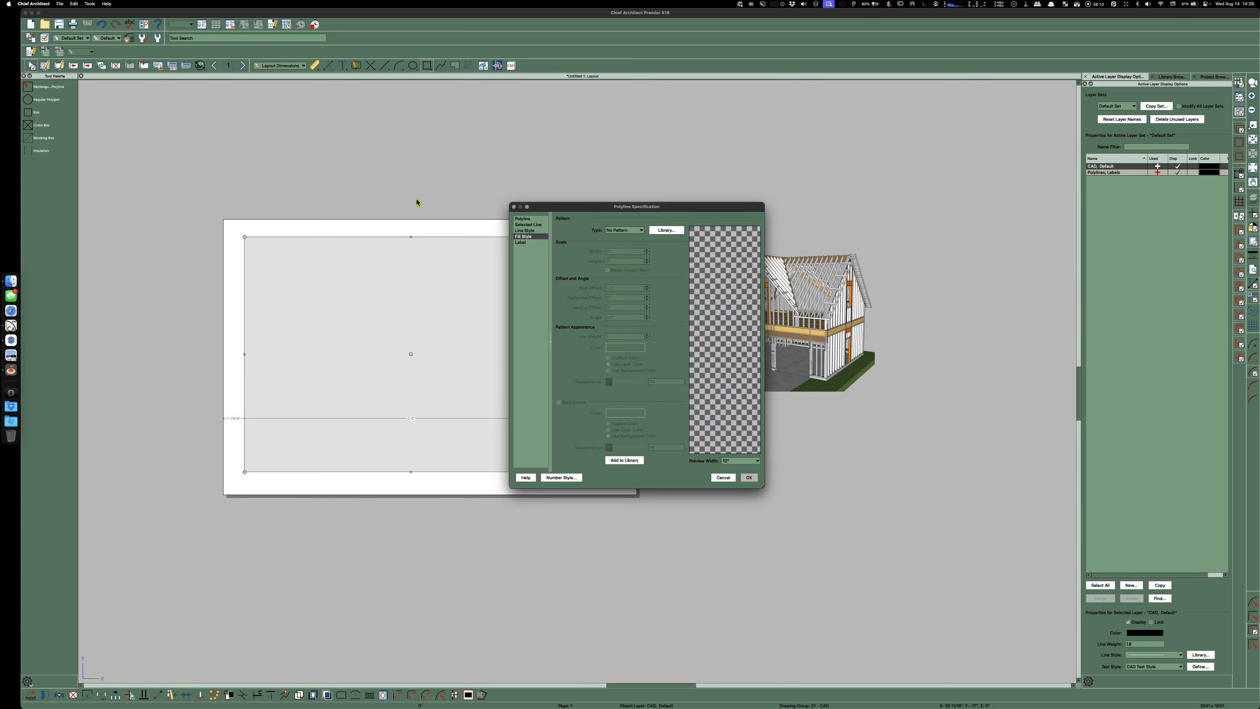
left_click(621, 231)
left_click(618, 236)
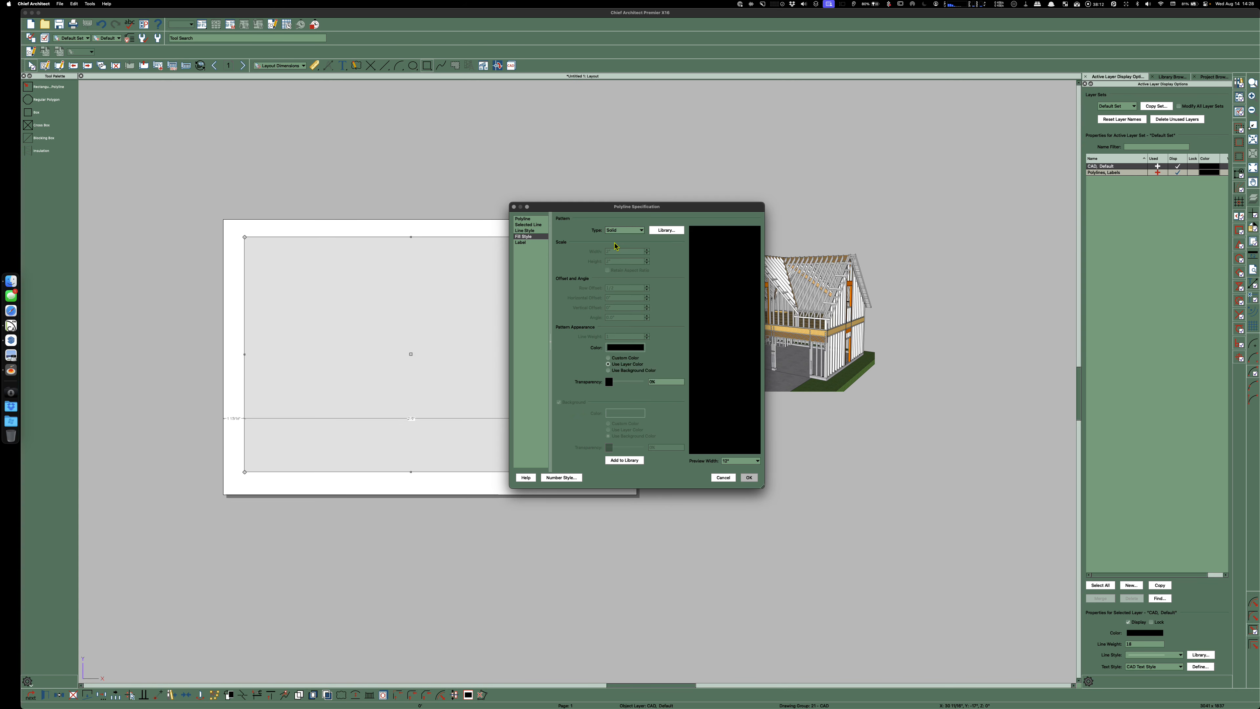
left_click(626, 347)
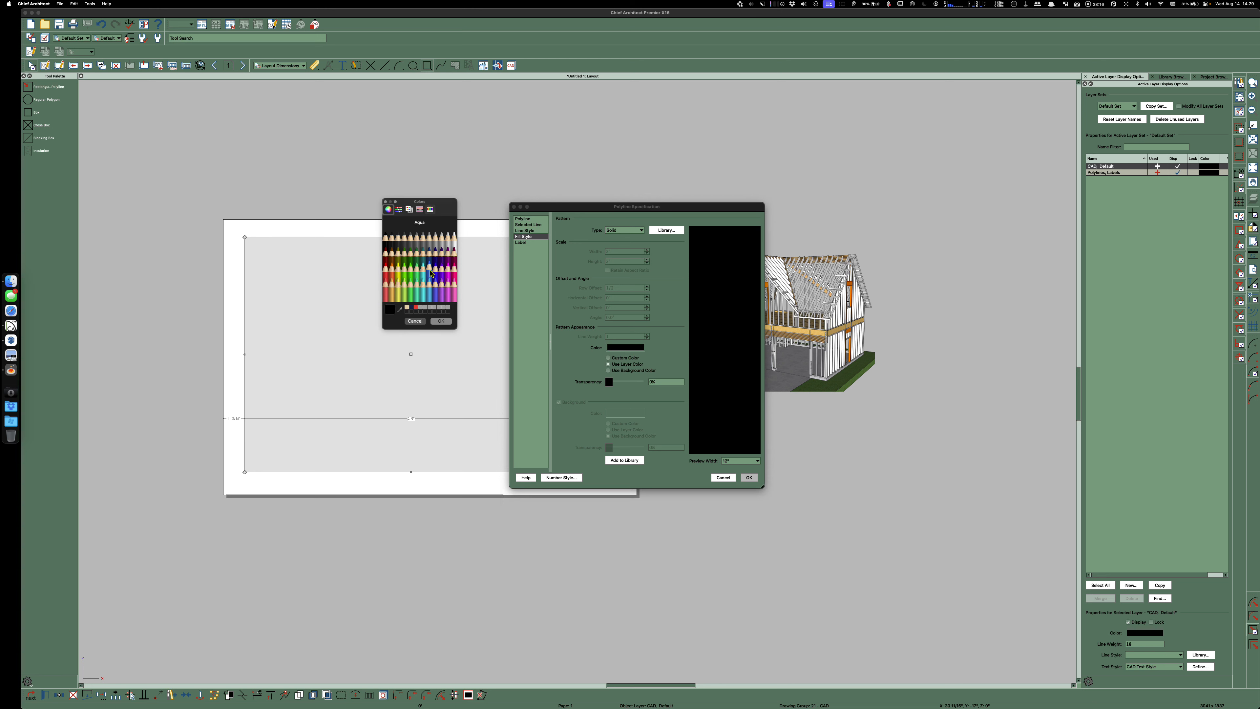
left_click(442, 321)
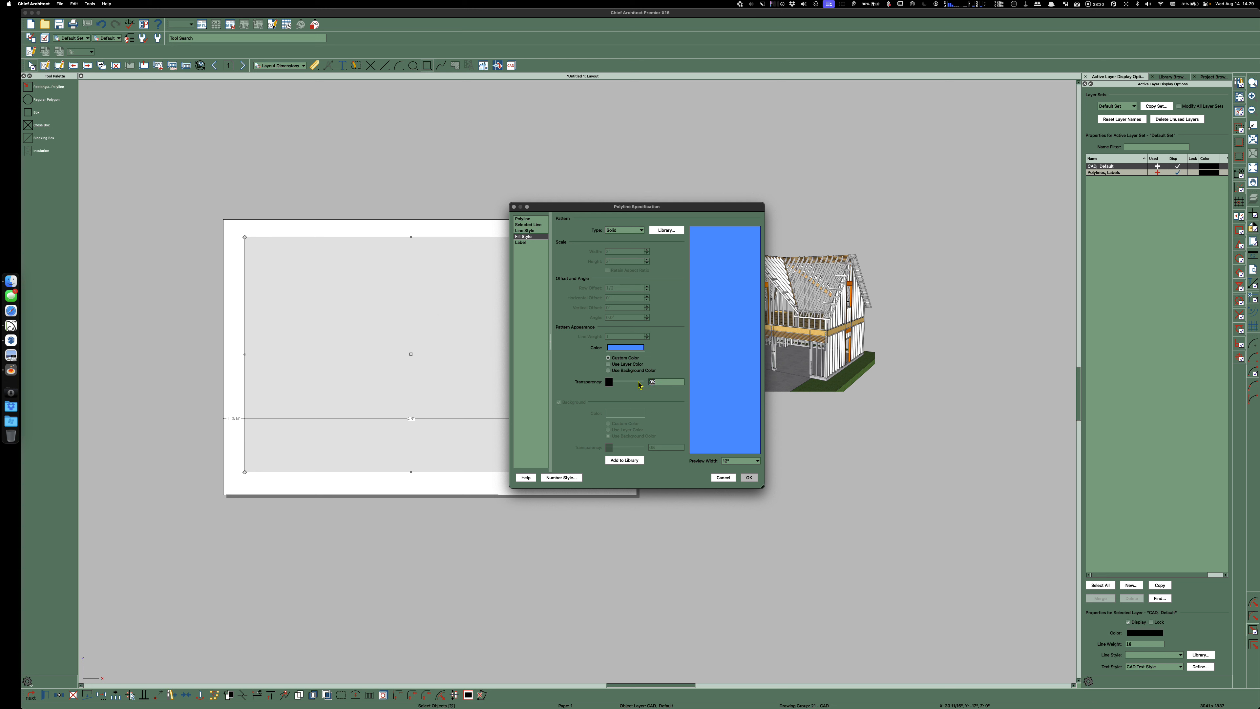
key("Return")
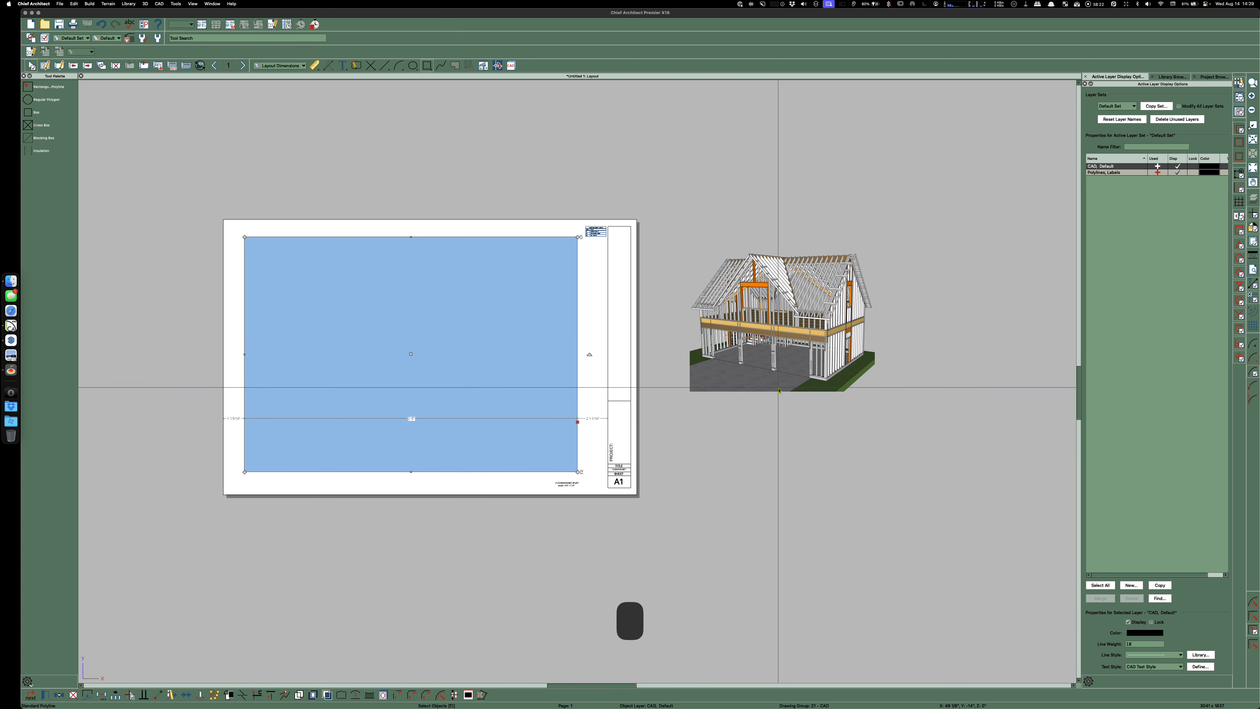
Move the garage framing picture onto the middle of the blue rectangle and deselect it
left_click(773, 306)
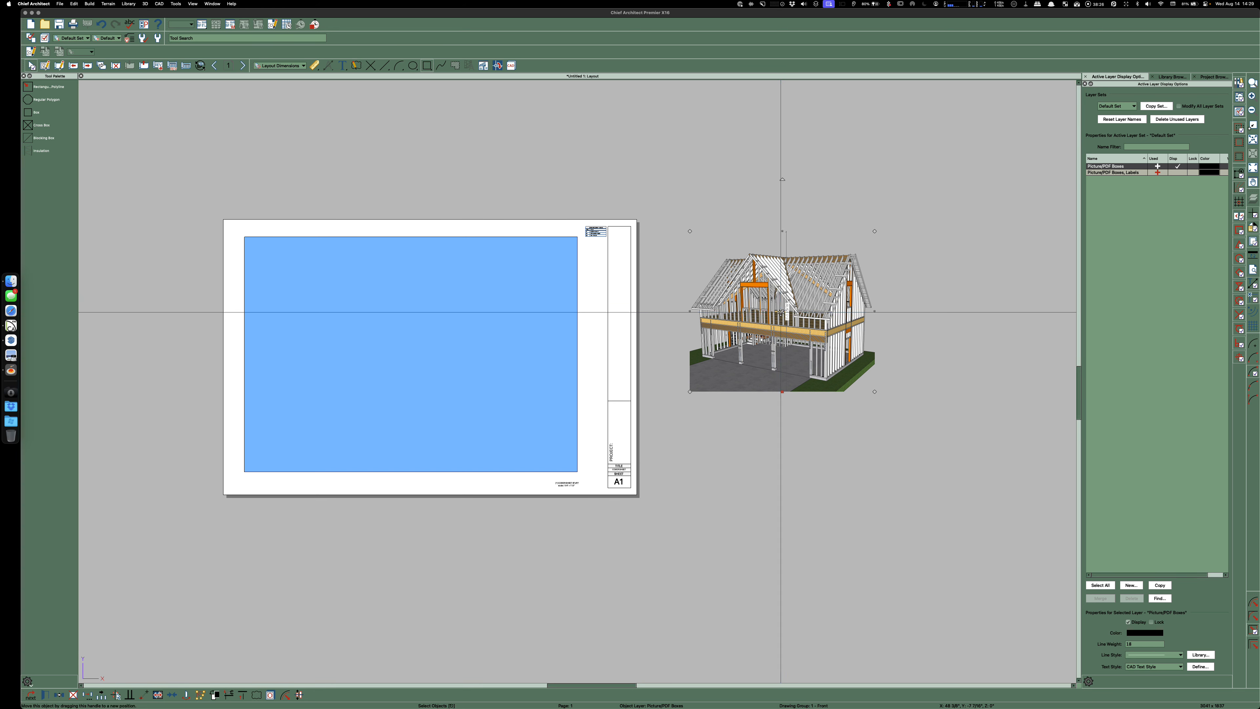
left_click_drag(782, 314, 403, 353)
key("Escape")
Examine the background areas between the studs and rafters of the garage picture against the blue fill
scroll(403, 343, "up", 5)
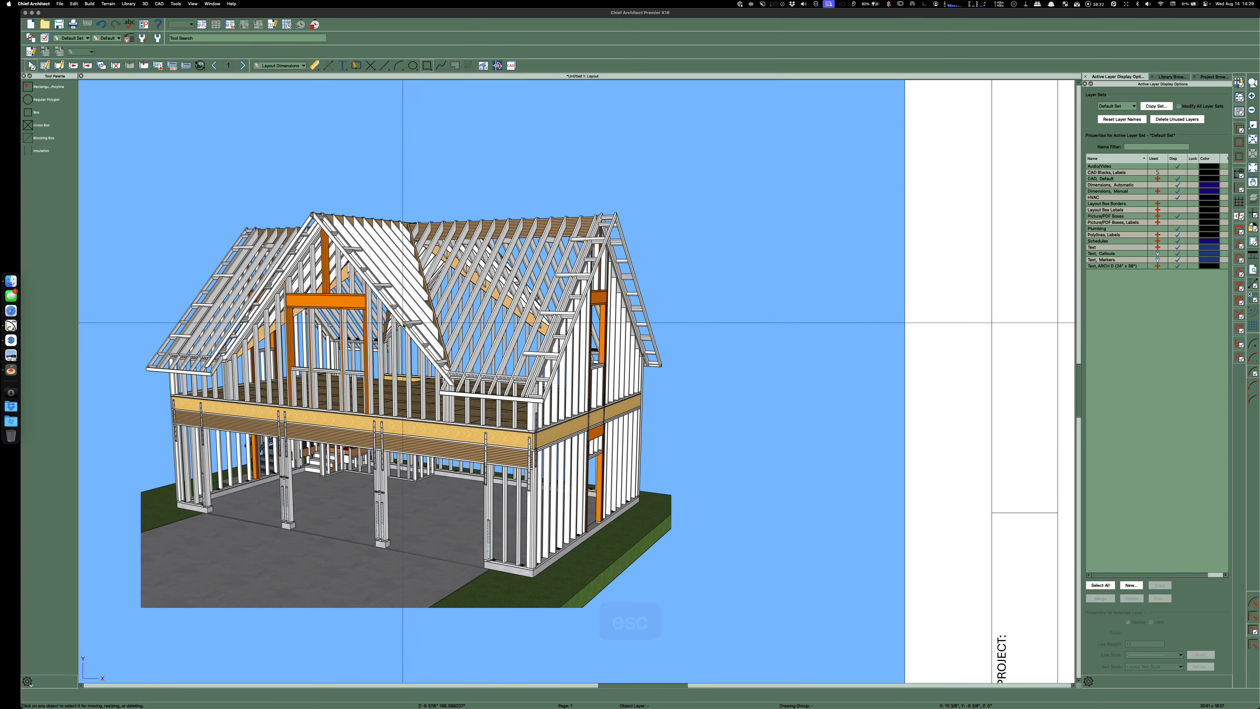
scroll(686, 366, "down", 4)
scroll(399, 355, "up", 5)
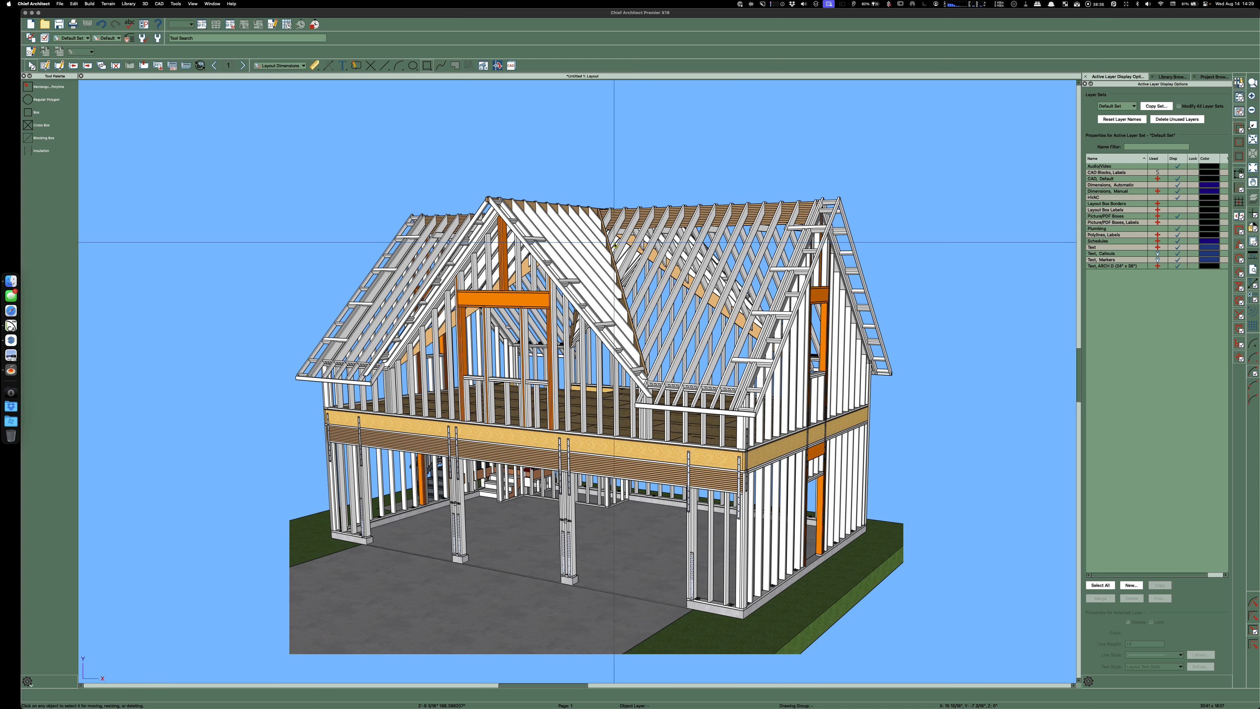
scroll(774, 224, "up", 2)
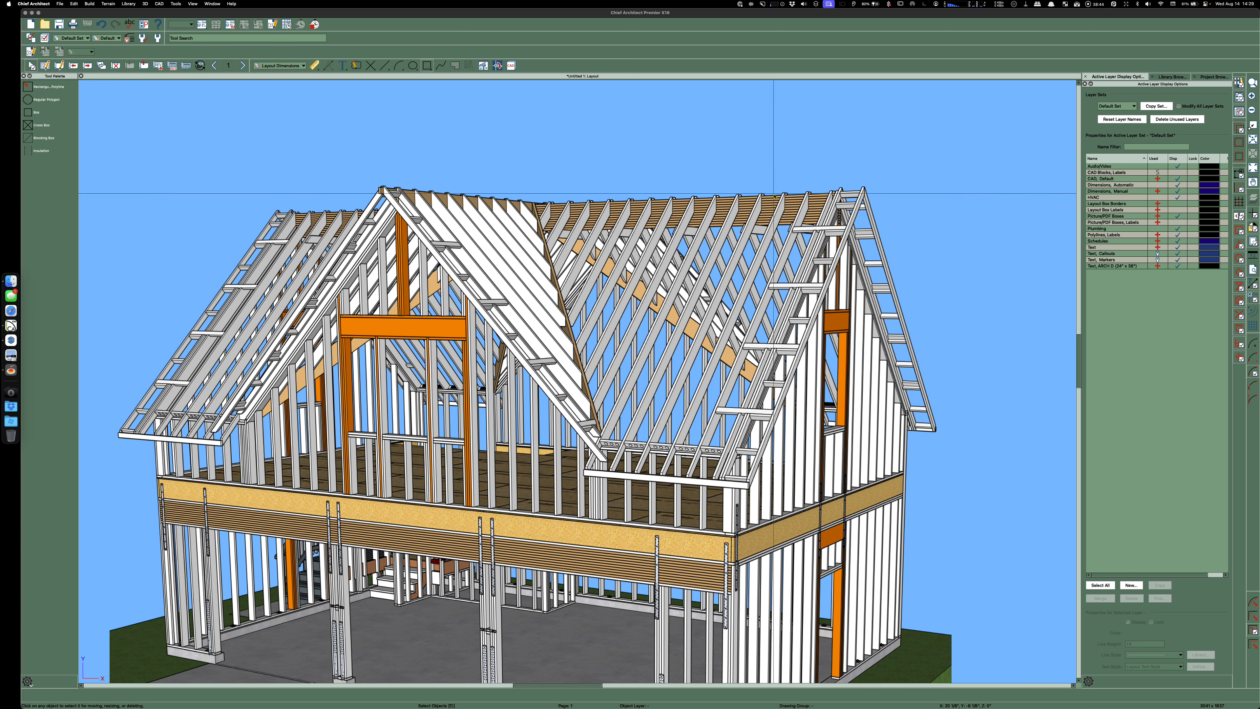
scroll(774, 220, "down", 3)
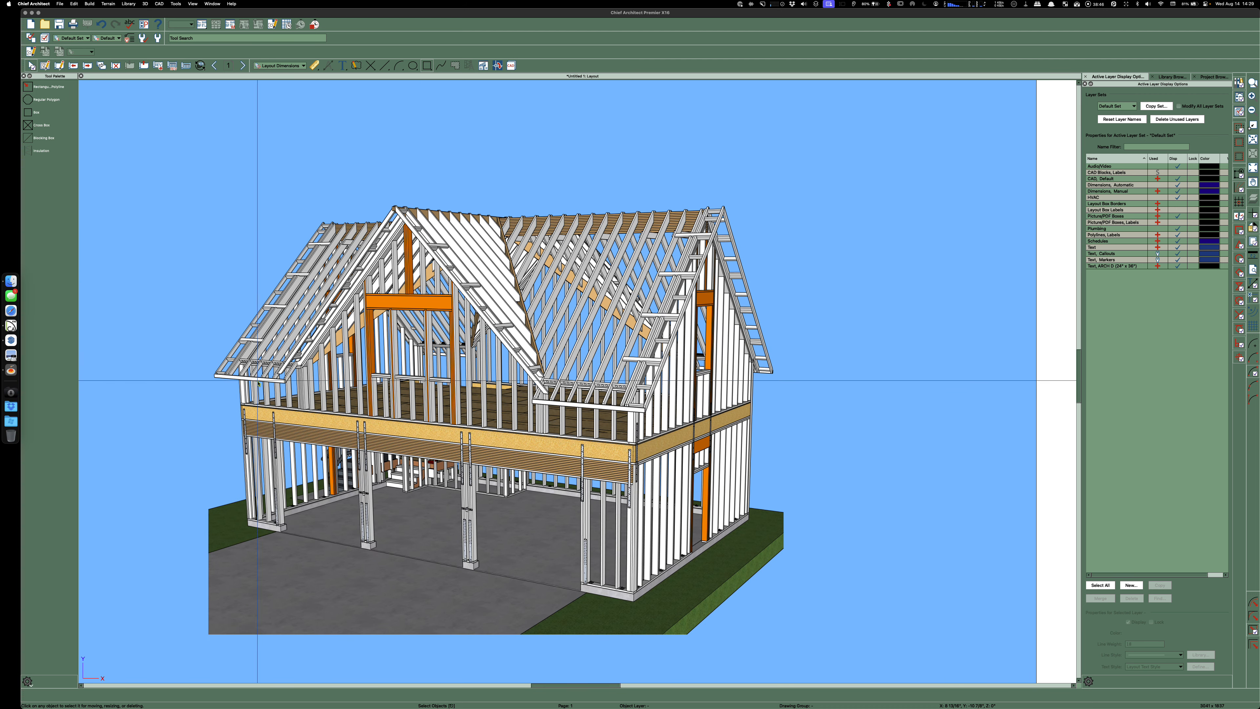
scroll(258, 381, "up", 4)
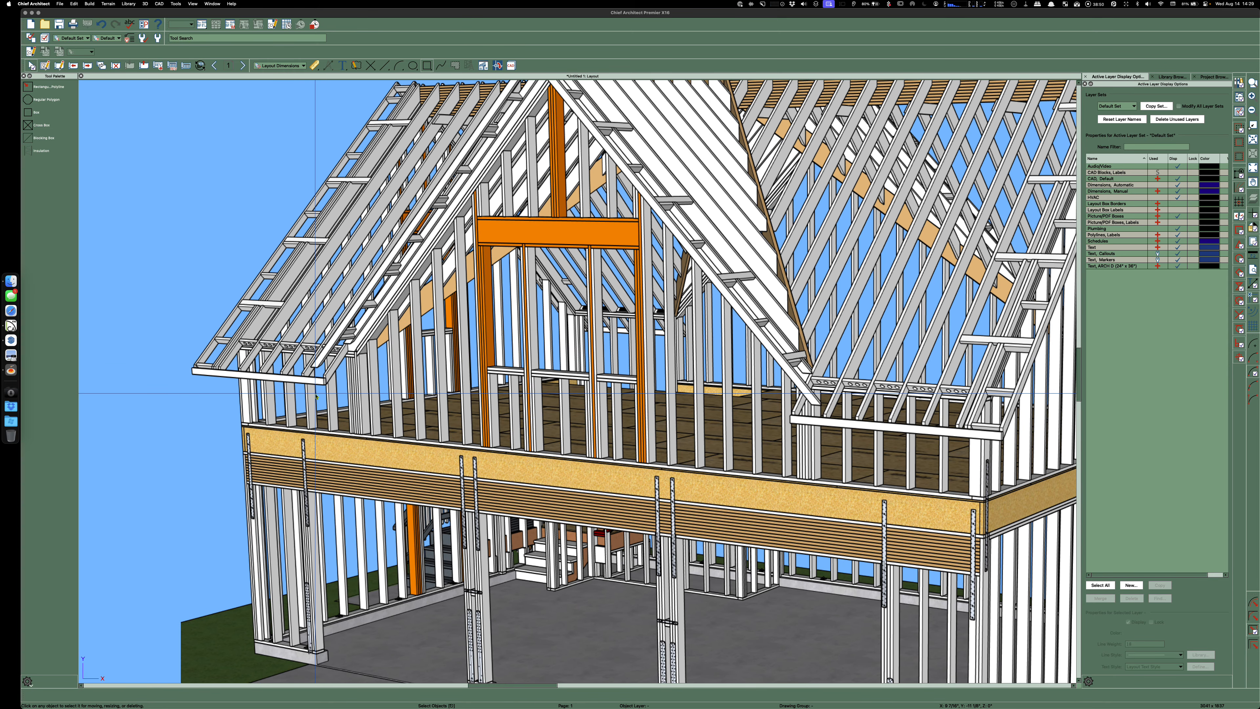
scroll(436, 281, "down", 5)
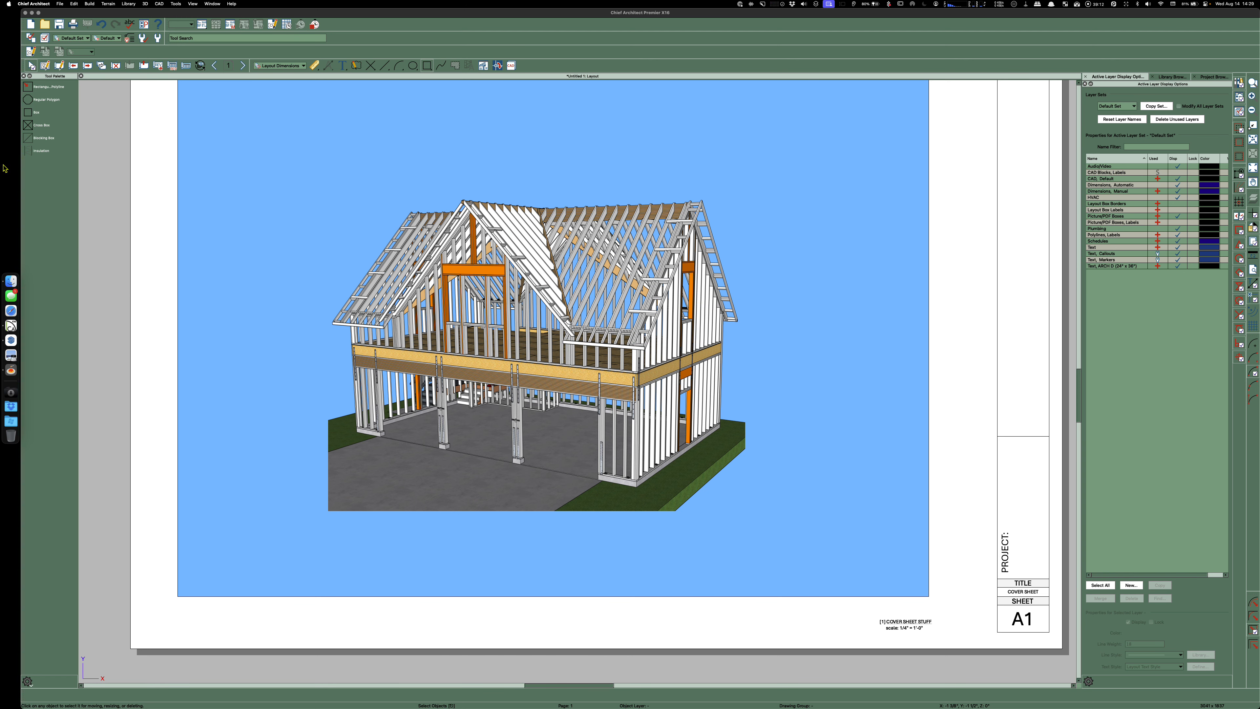
Switch to SketchUp, reopen the recent garage framing model and turn off X-ray display
left_click(11, 339)
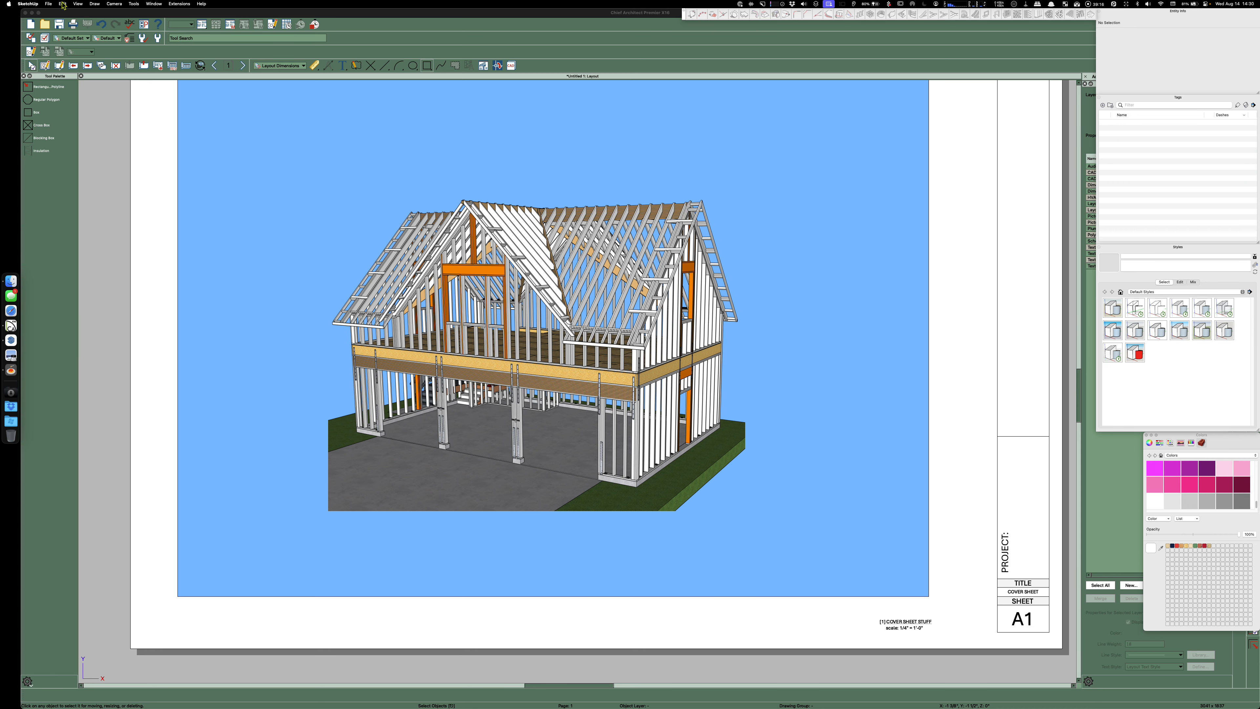
left_click(48, 4)
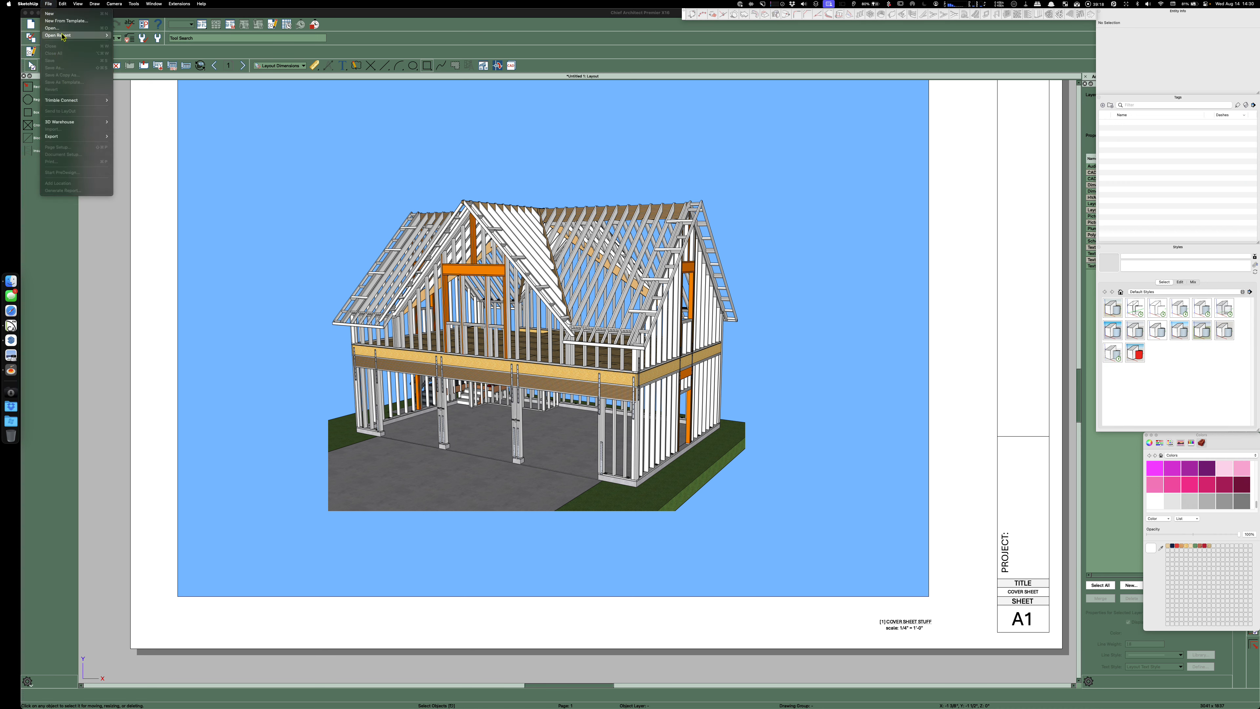
mouse_move(72, 39)
left_click(148, 36)
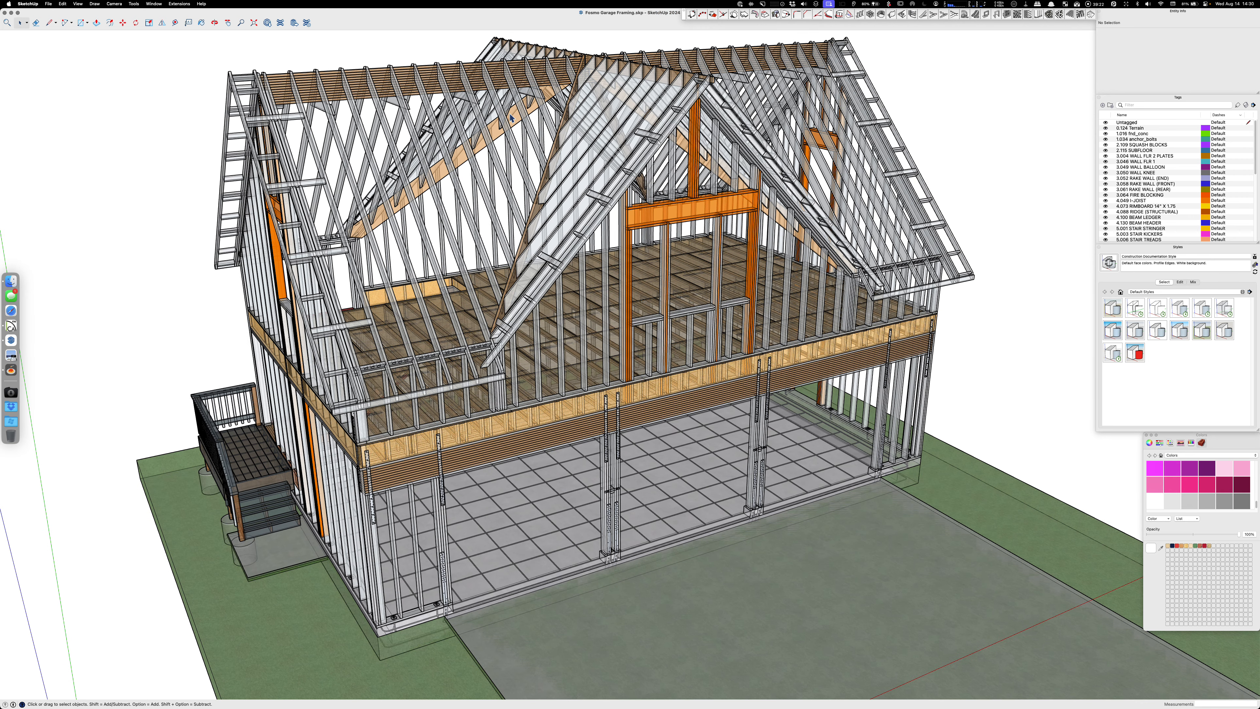
key("x")
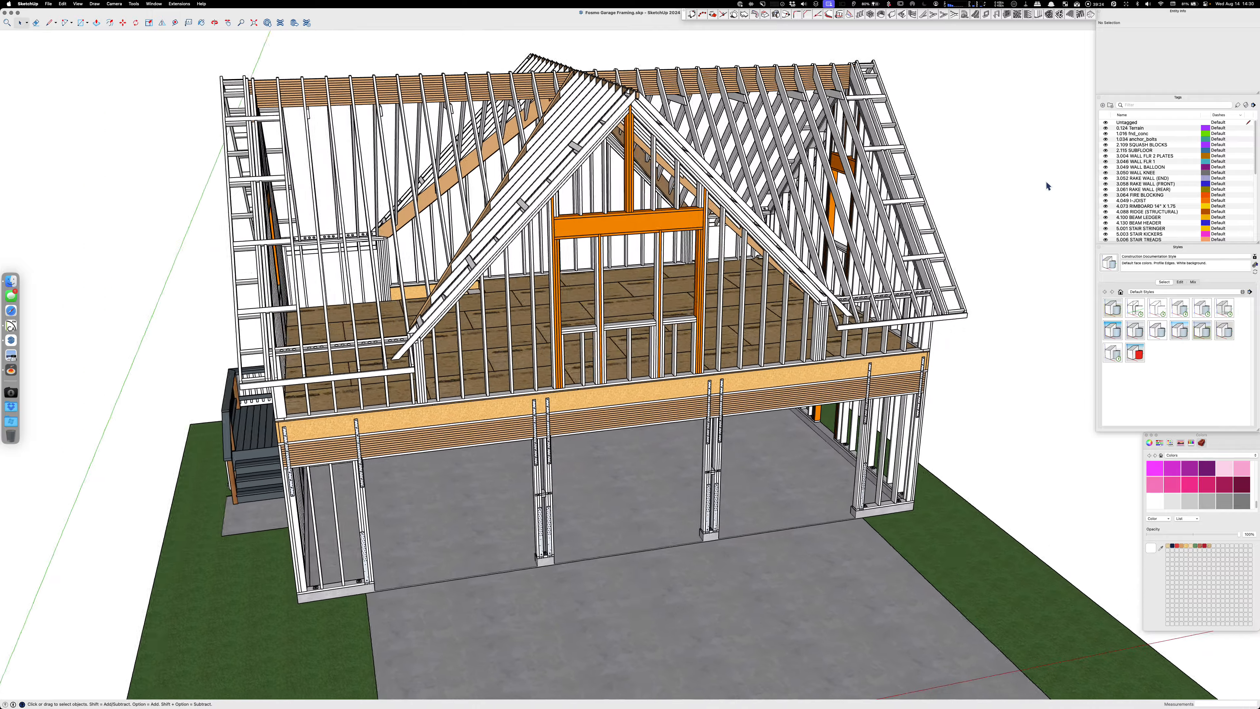
Turn on the Ambient Occlusion face style and orbit to a corner view showing the side deck and stairs
left_click(76, 4)
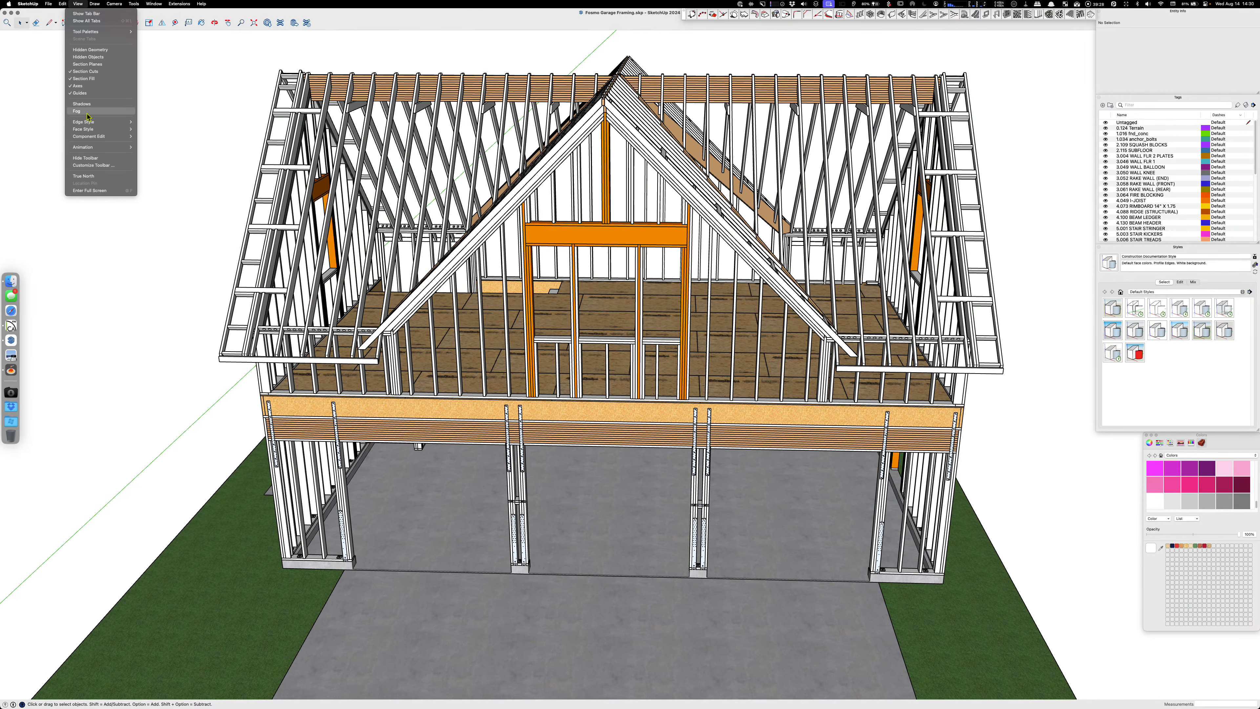
mouse_move(90, 133)
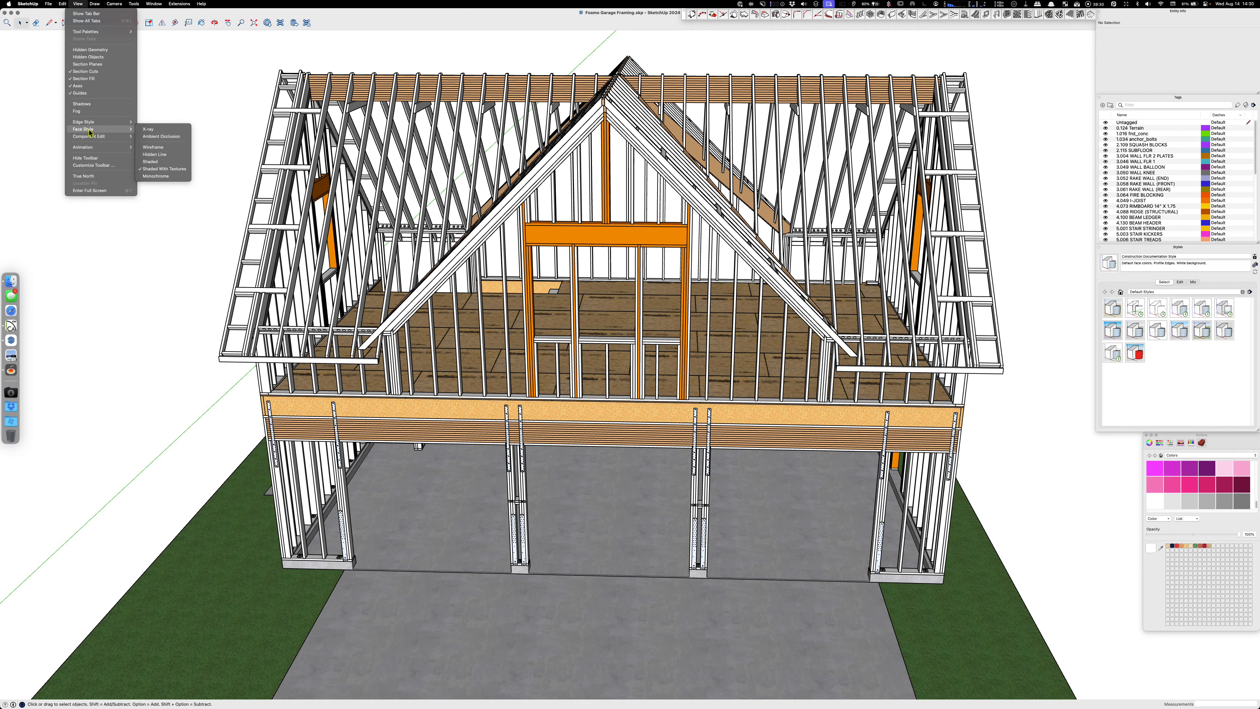
left_click(161, 136)
middle_click_drag(165, 134, 308, 332)
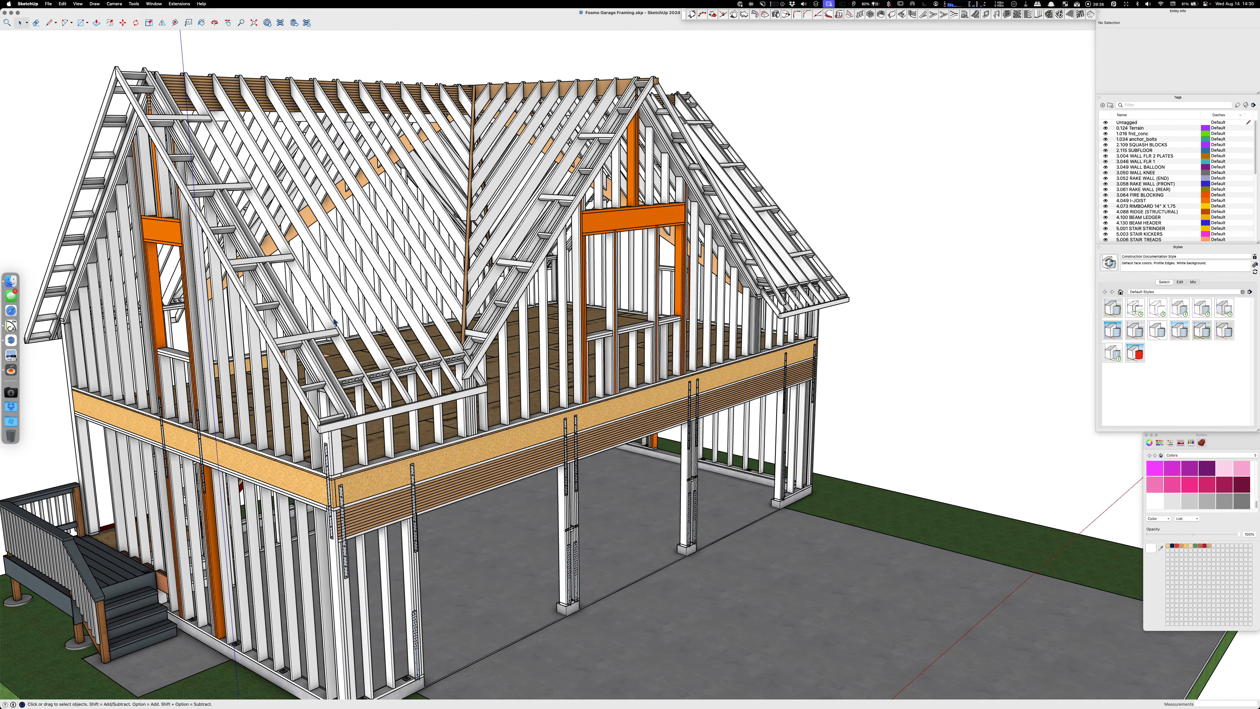
scroll(836, 270, "down", 3)
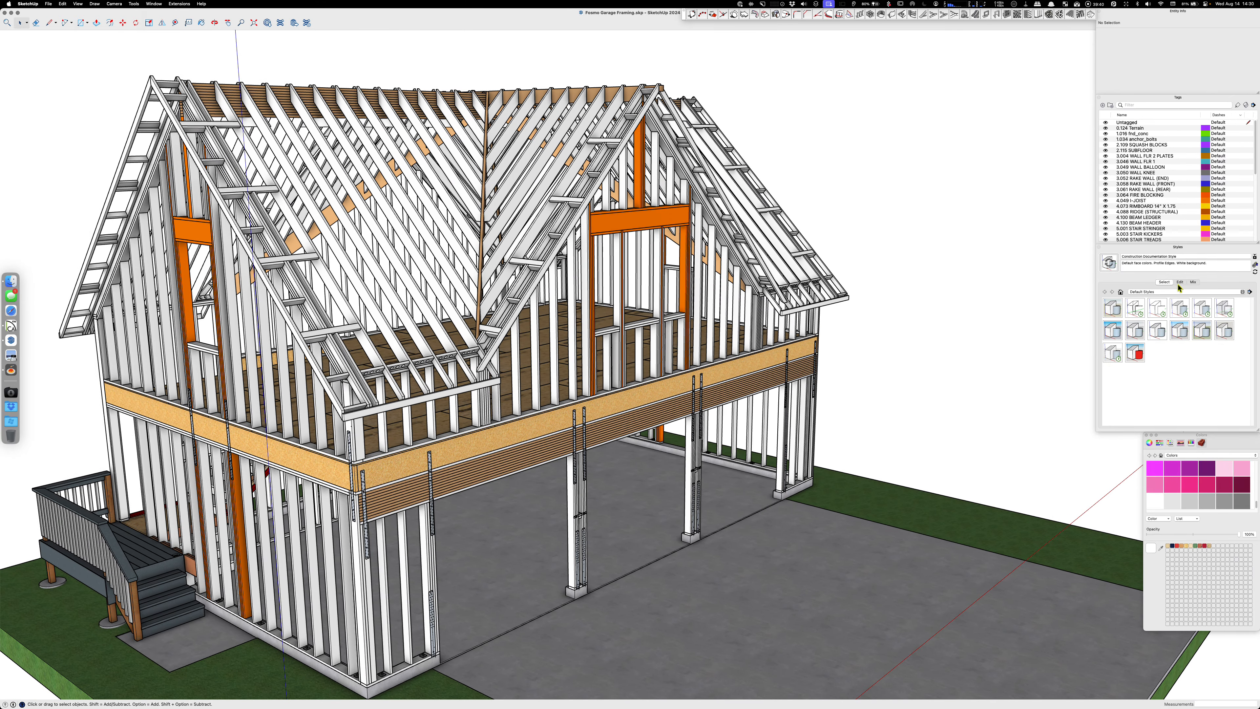
Open the Ambient Occlusion style collection and try its styles on the model one after another, starting with Colored Clay
left_click(1179, 292)
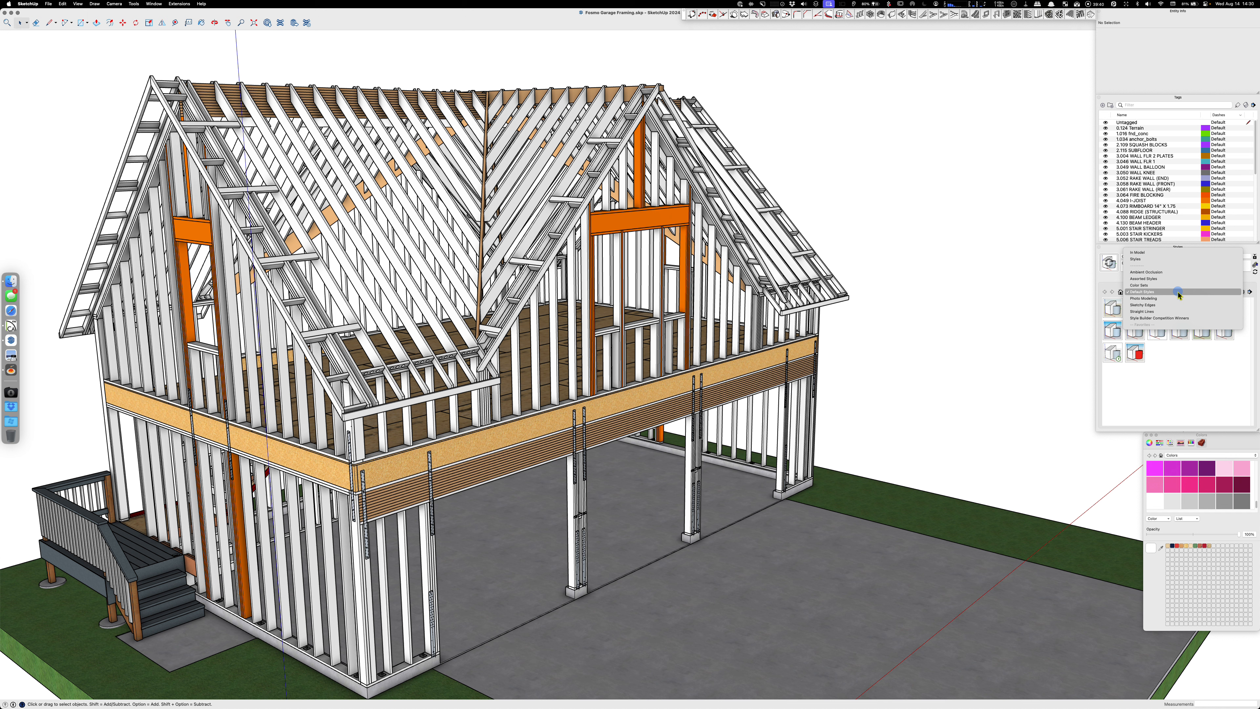
left_click(1152, 273)
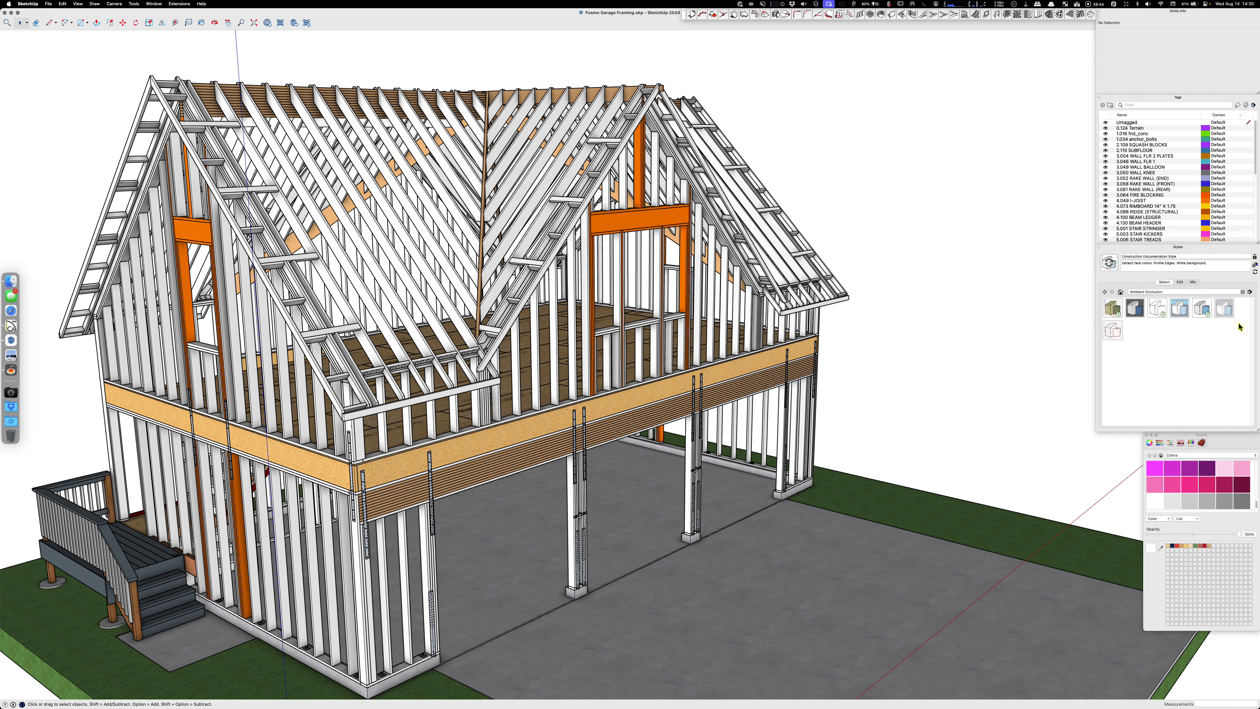
left_click(1112, 308)
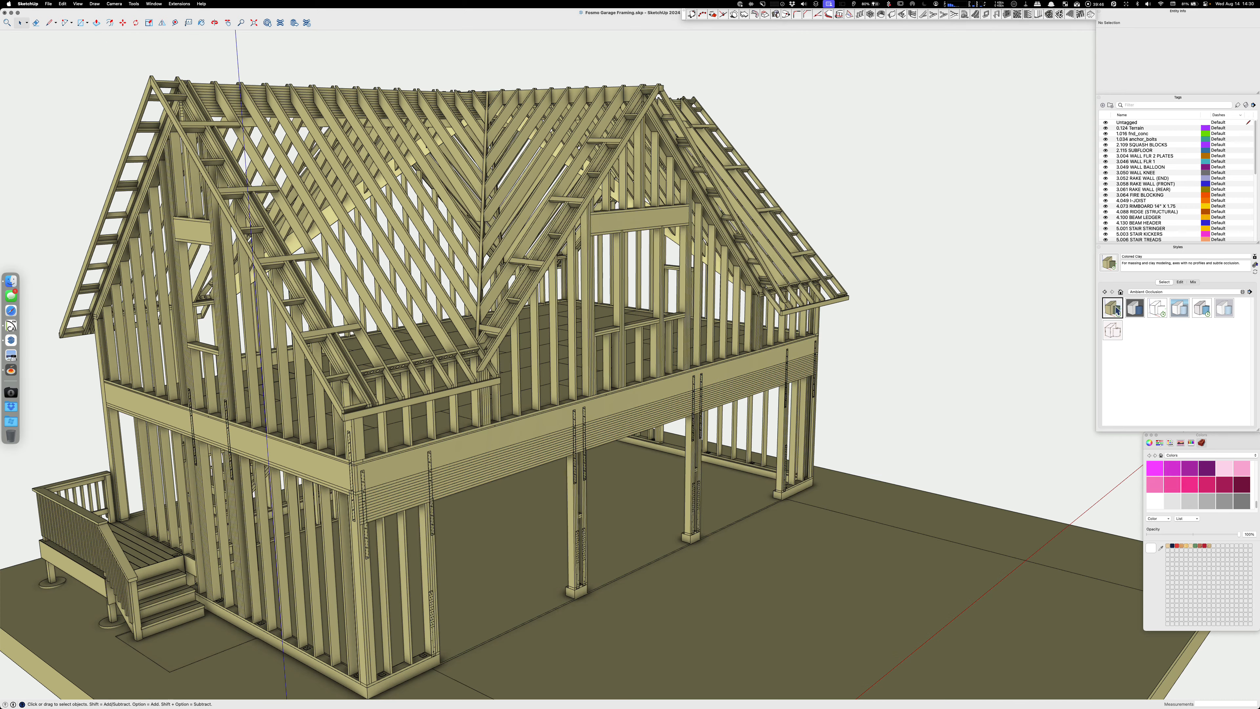
left_click(1136, 309)
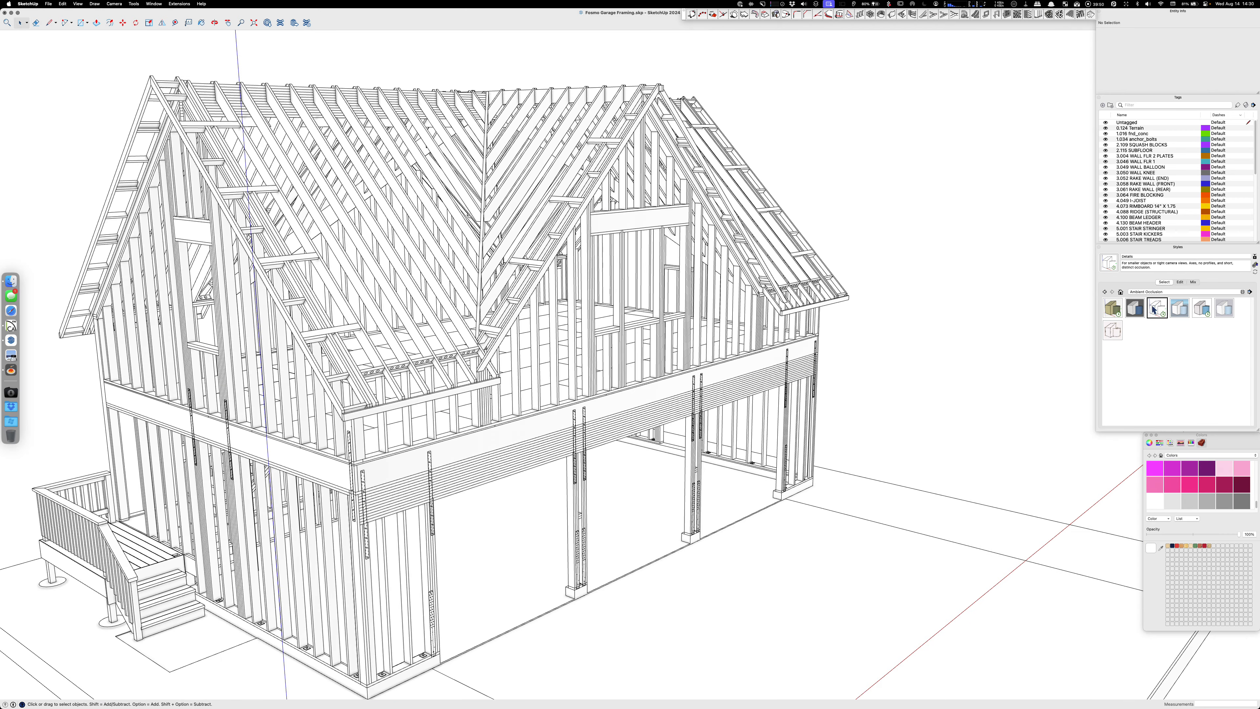
left_click(1180, 308)
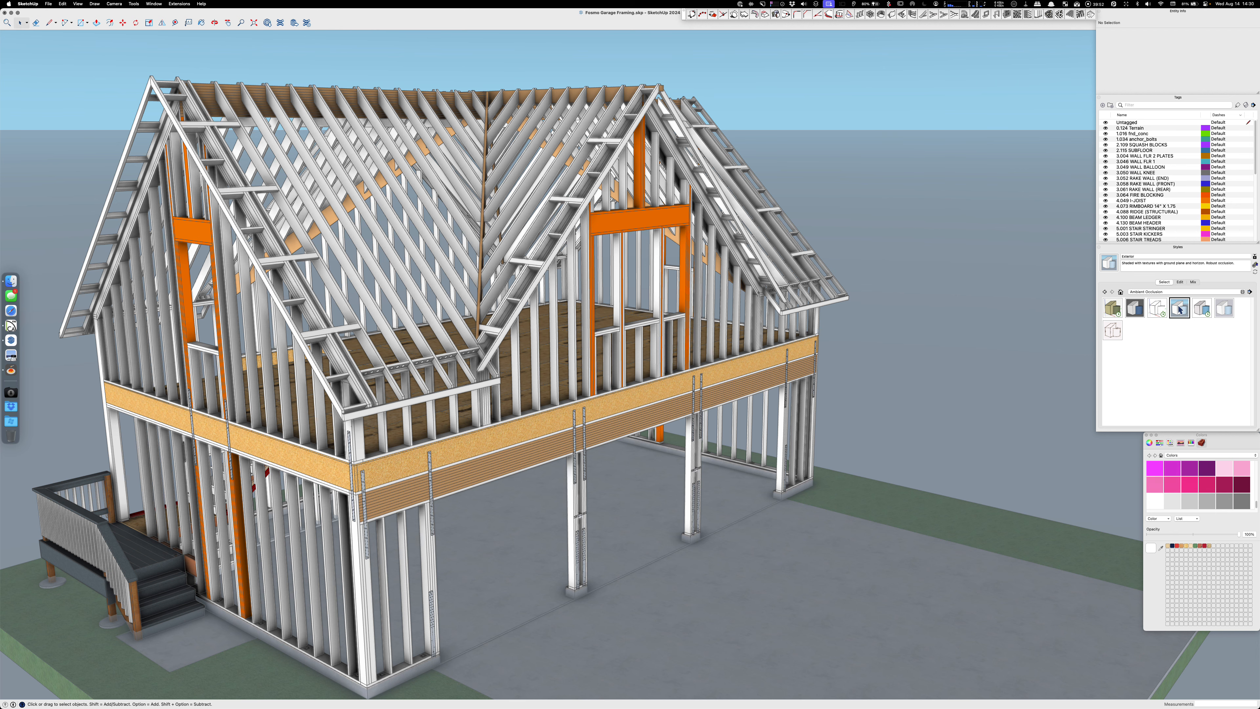
left_click(1202, 308)
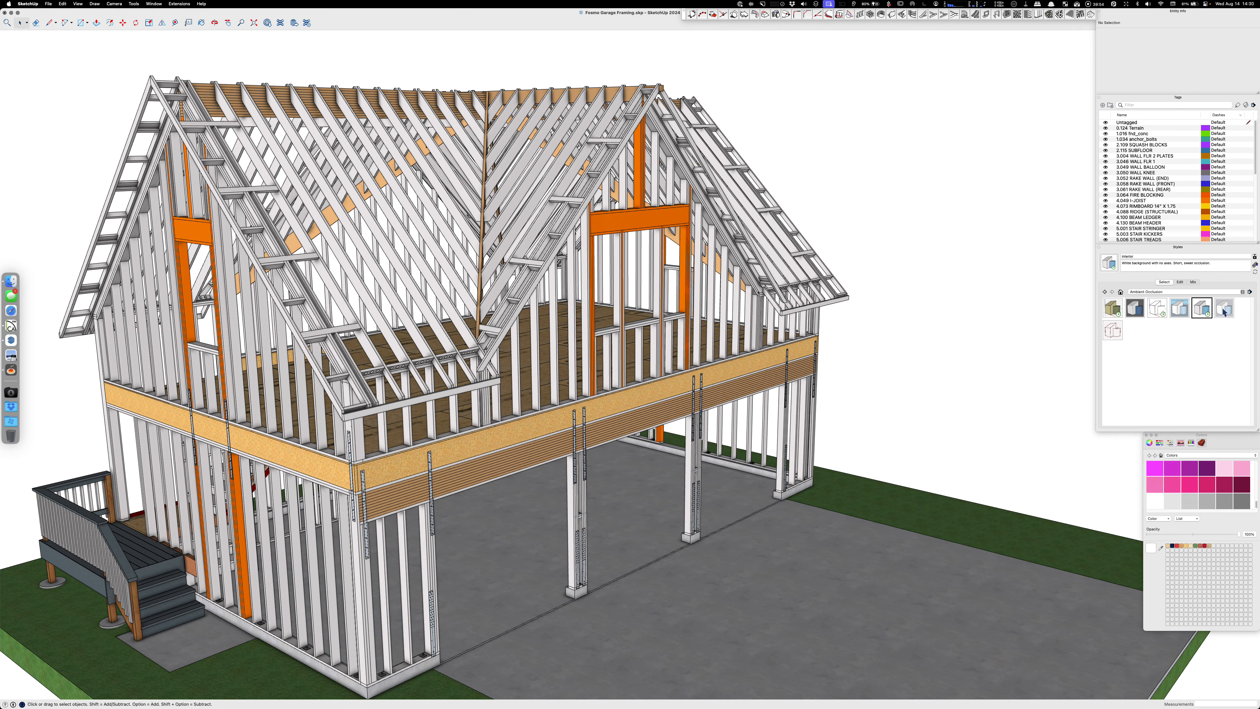
left_click(1224, 310)
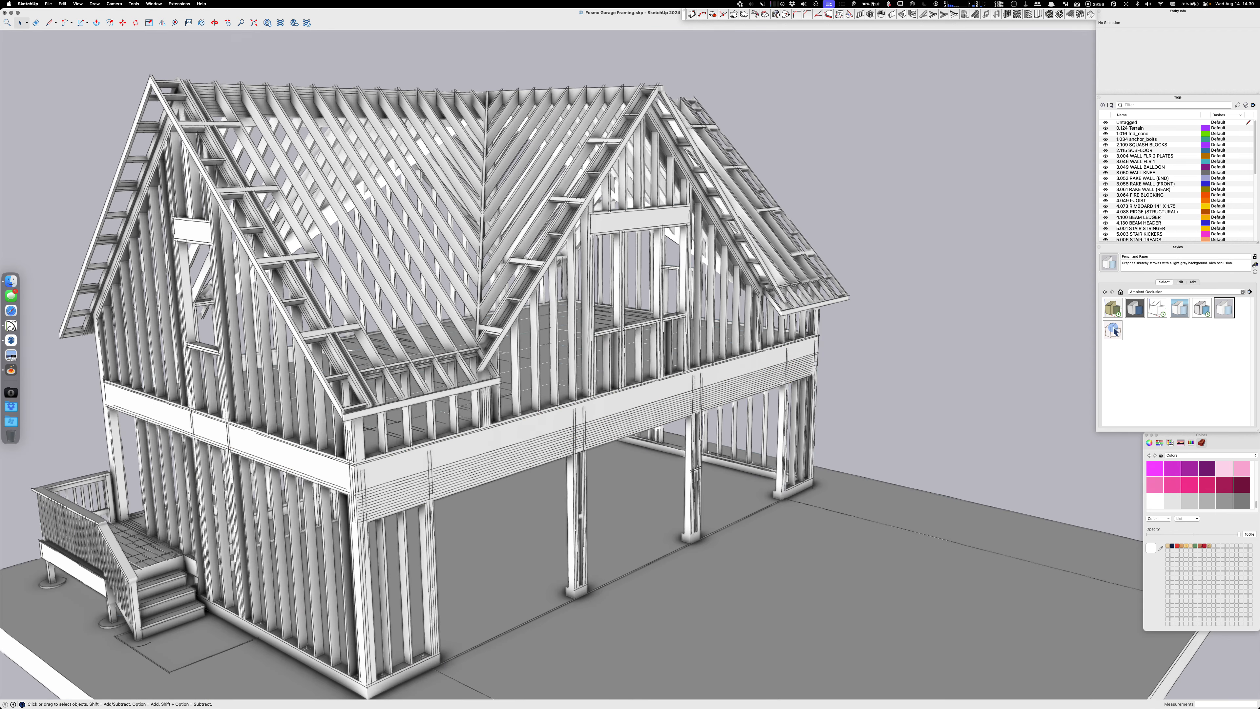
left_click(1113, 330)
Try the Colored Clay, Dark Pen and Details styles on the framing model, turning on X-ray display for each
left_click(1113, 309)
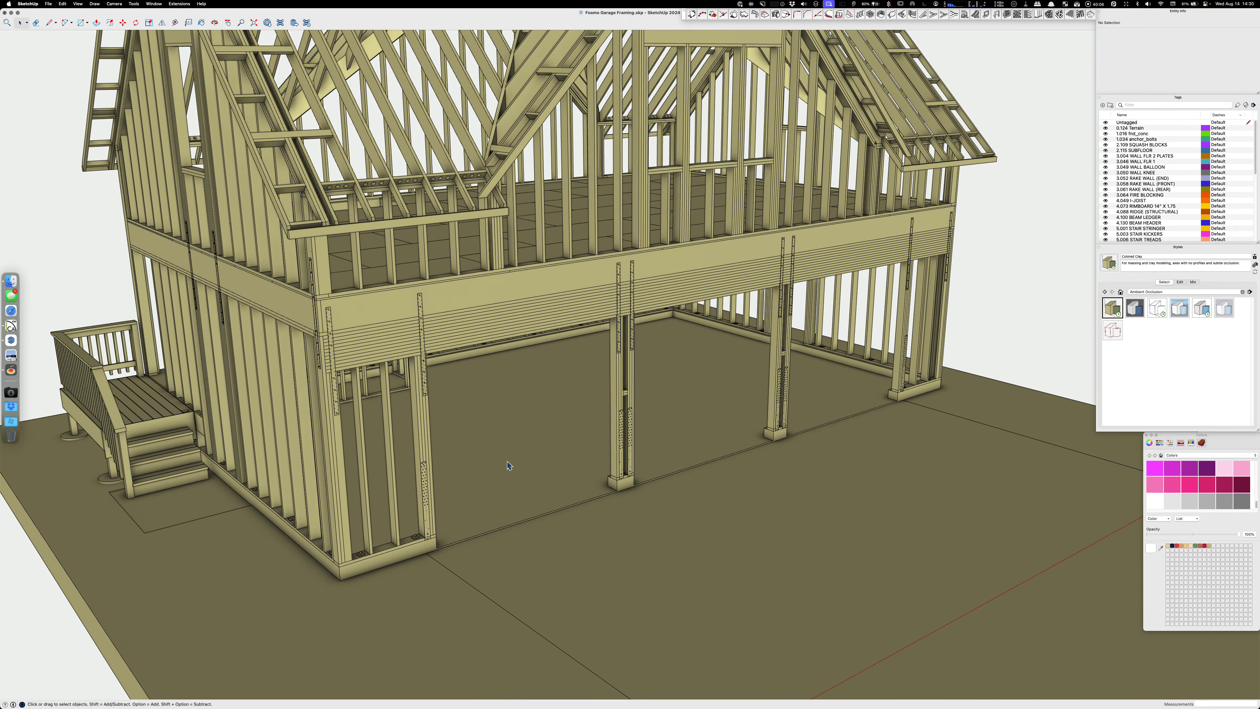
key("x")
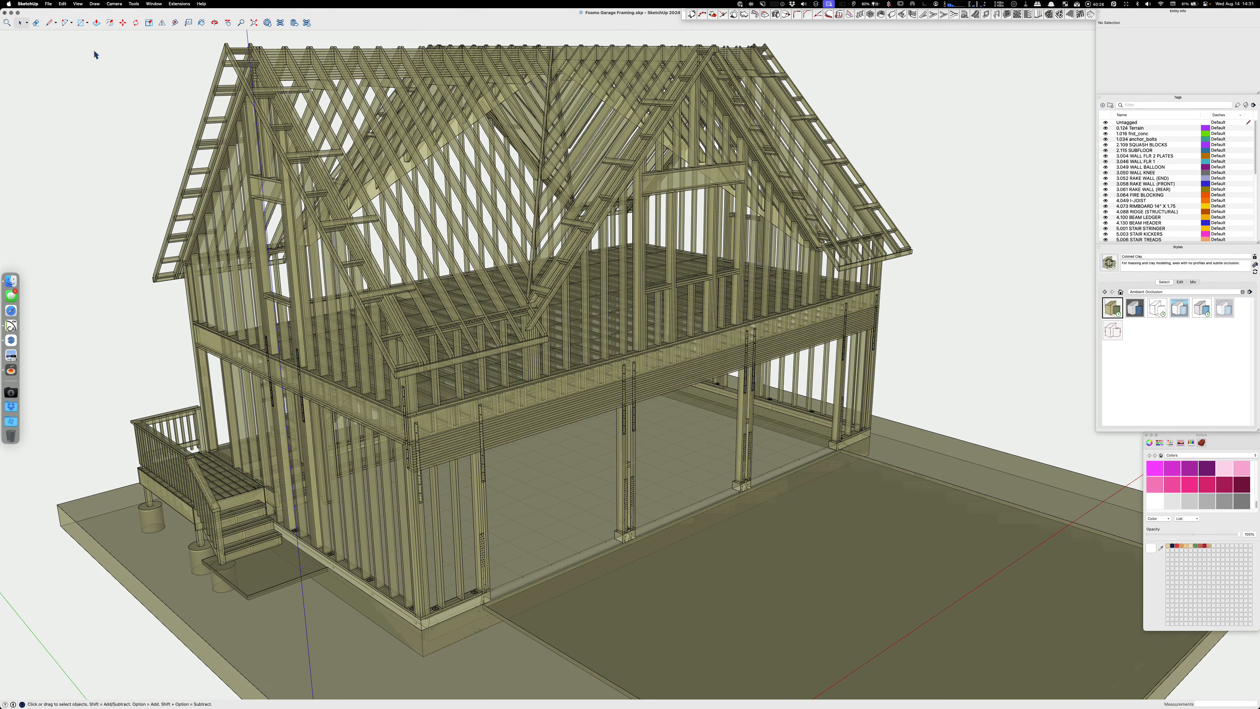
left_click(1135, 307)
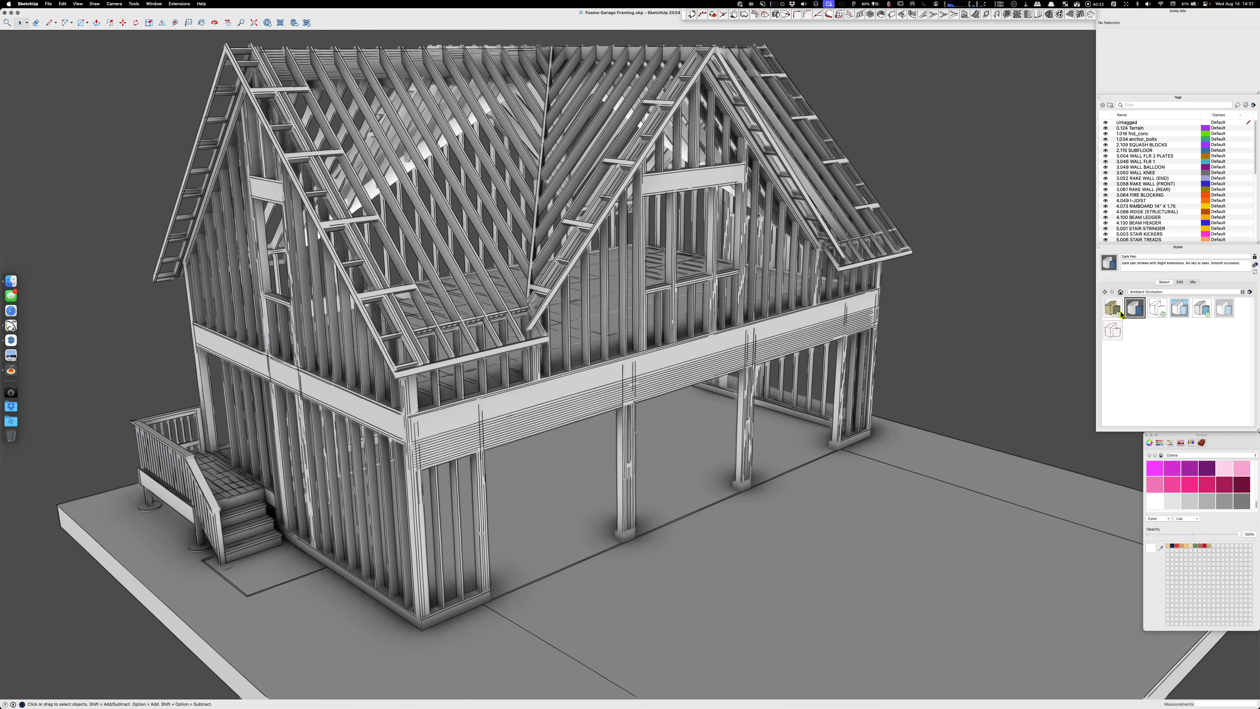
key("x")
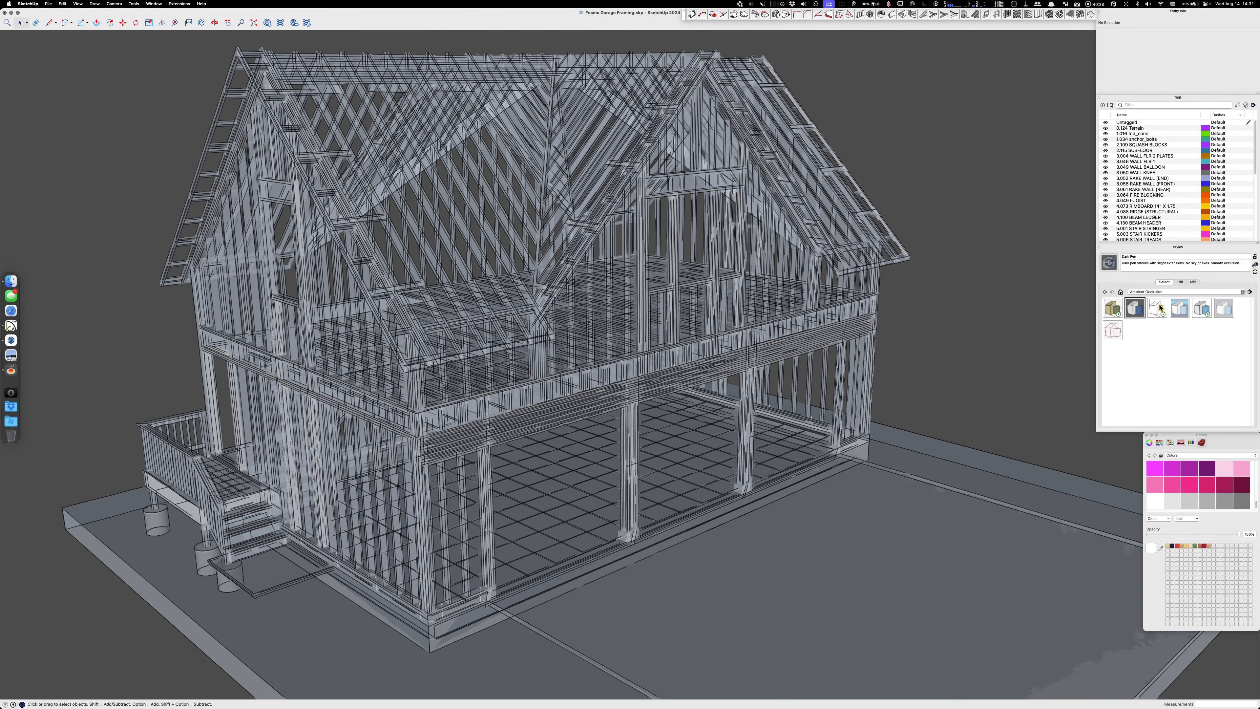
left_click(1159, 308)
key("x")
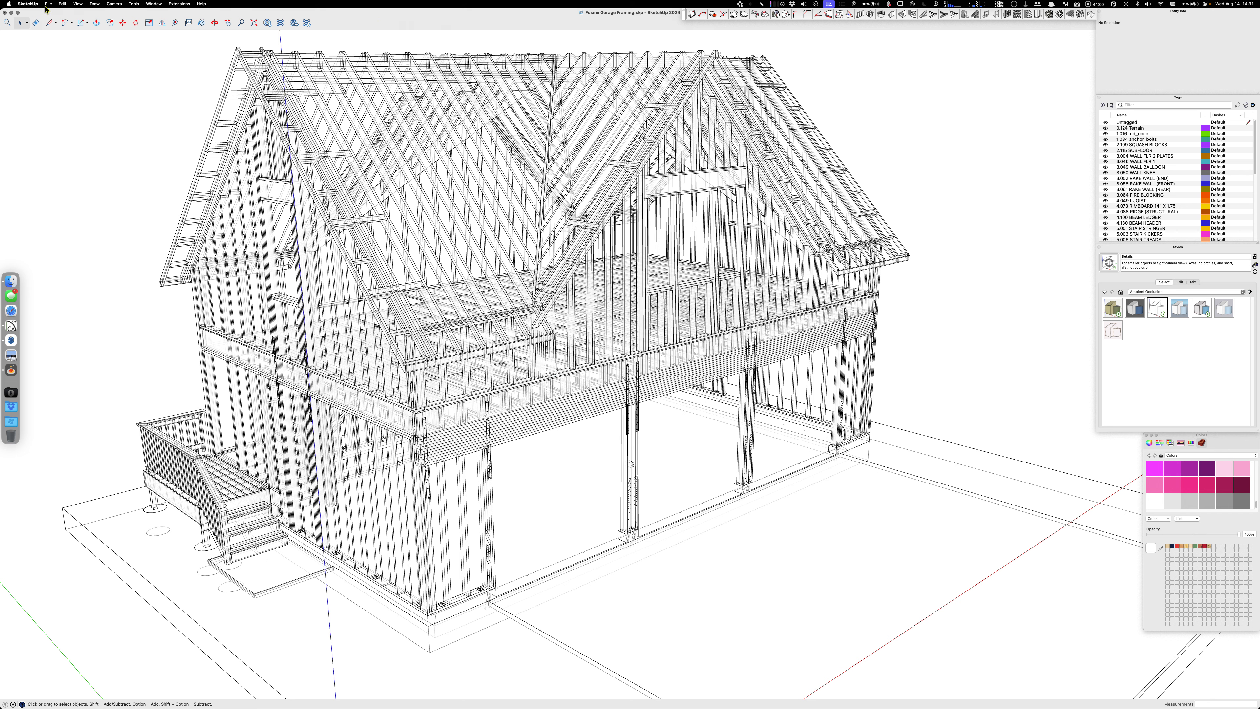
Close the garage framing model without saving, switch to Chief Architect and advance the layout to the site plan sheet A3
left_click(4, 12)
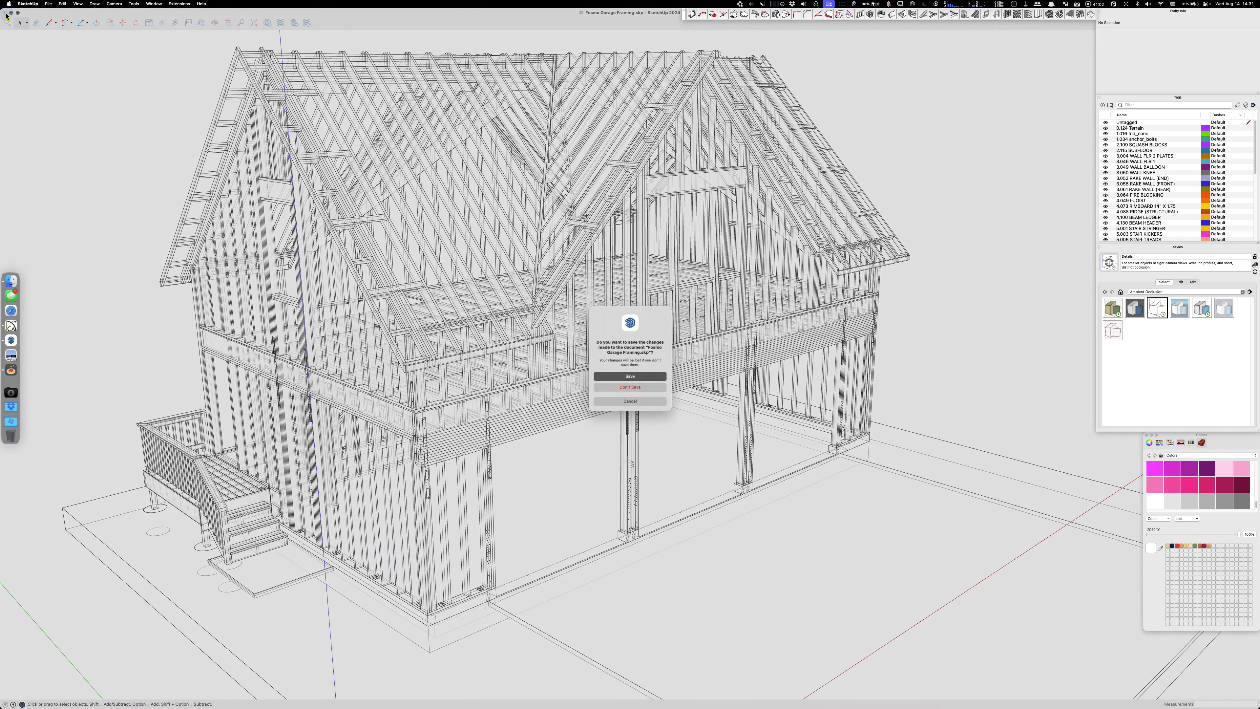
left_click(629, 388)
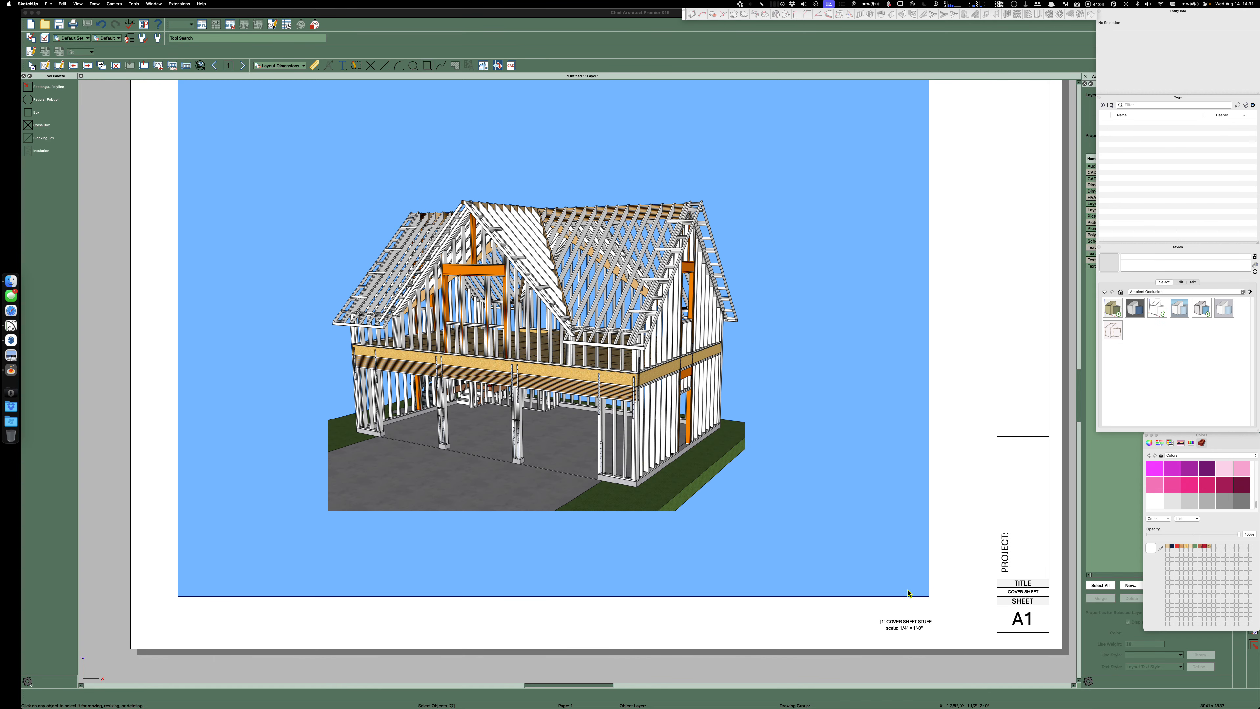
scroll(453, 596, "down", 3)
scroll(821, 618, "up", 3)
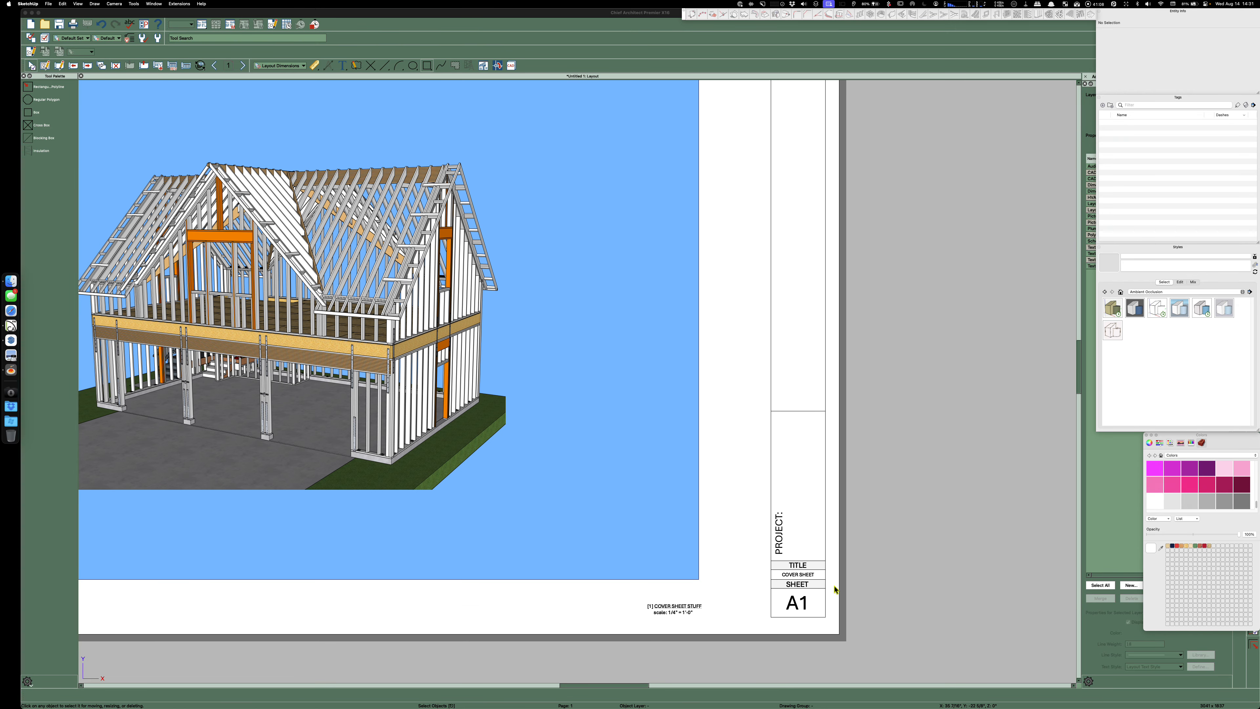
left_click(244, 66)
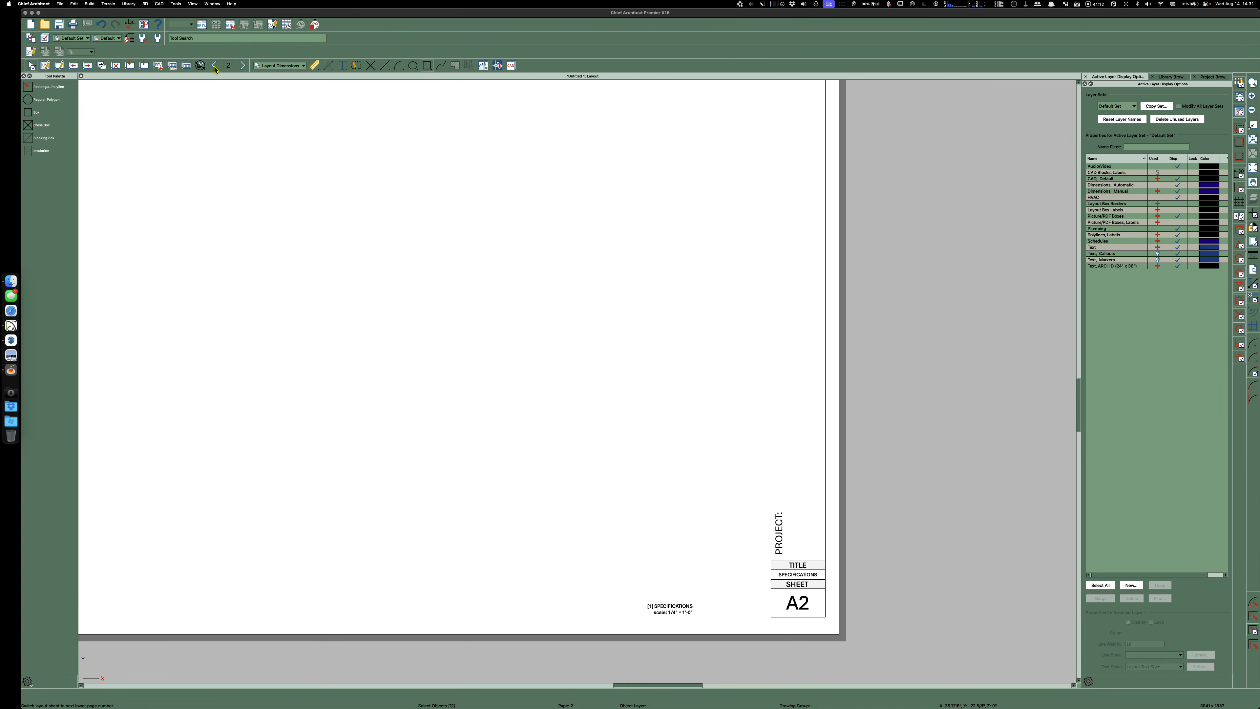
left_click(244, 65)
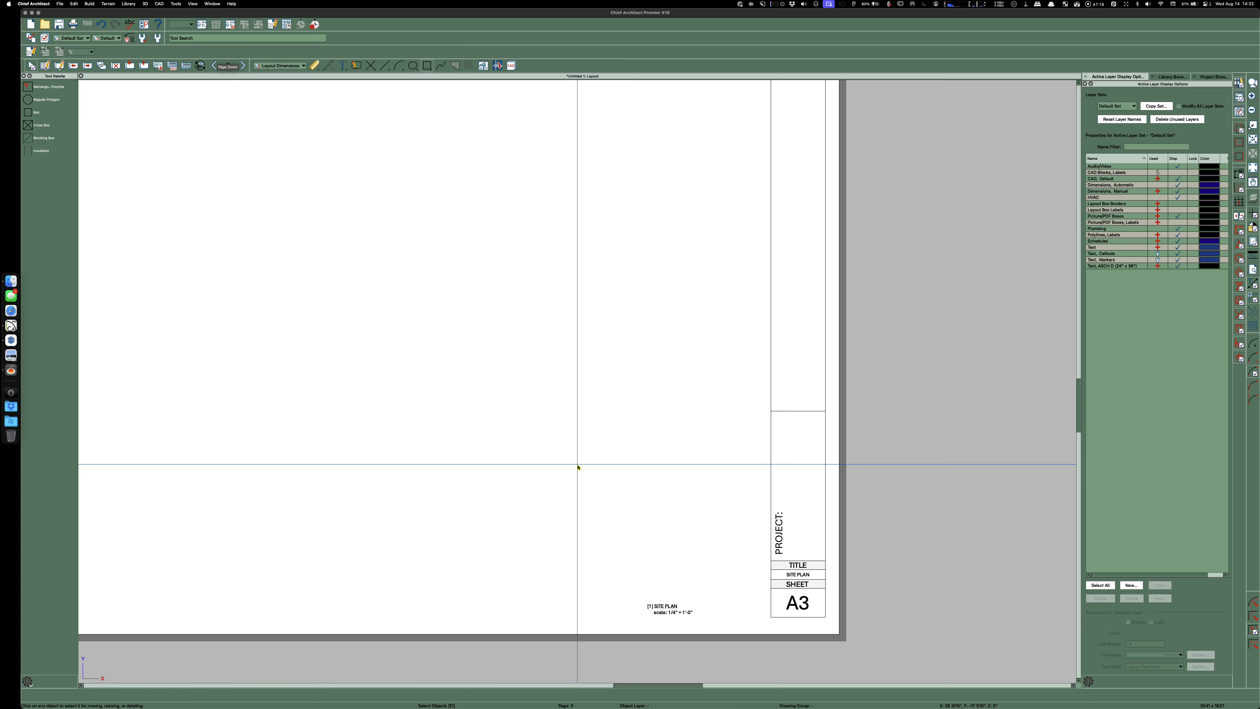
Examine the site plan sheet's drawing label with its scale note and the title block's title and sheet number
scroll(833, 546, "down", 2)
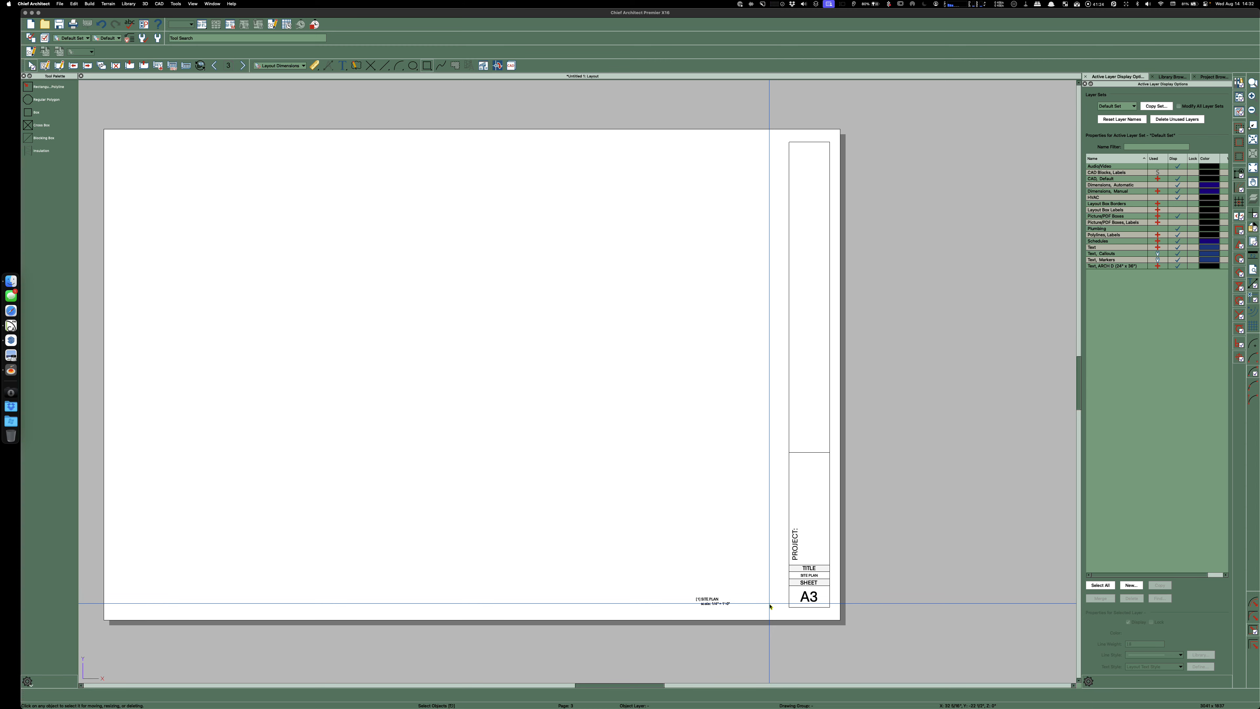
scroll(769, 606, "up", 4)
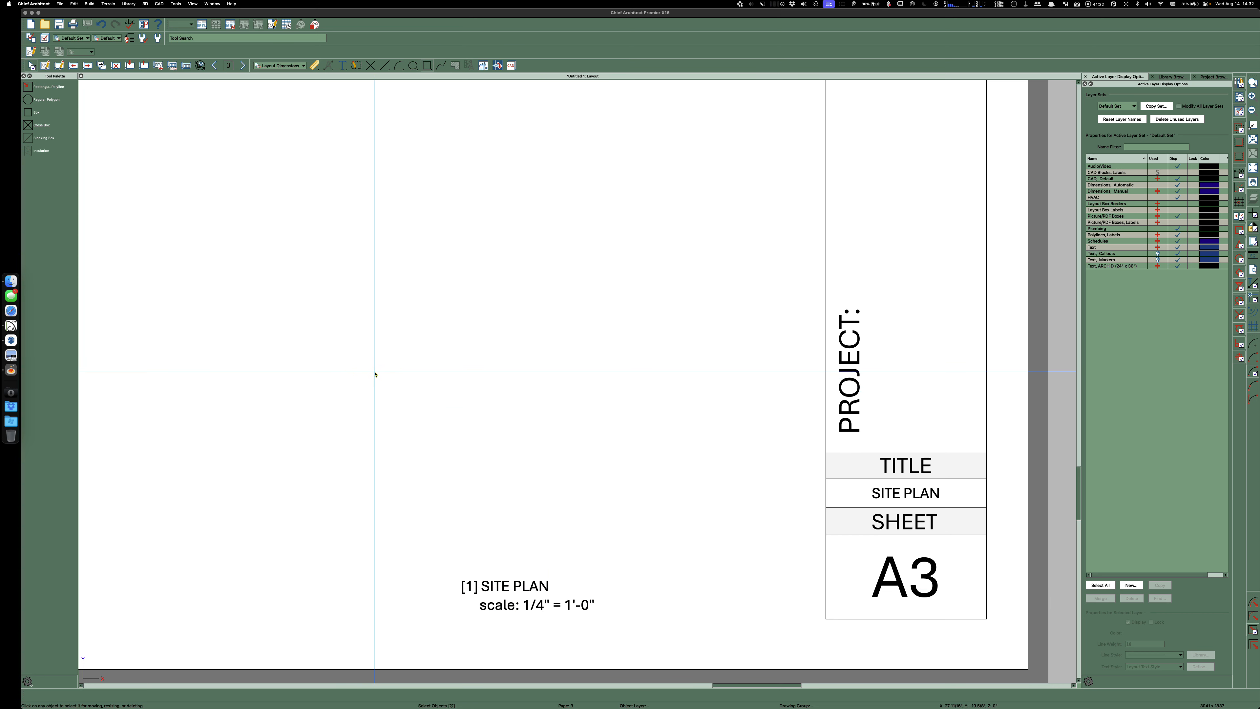
scroll(625, 345, "down", 3)
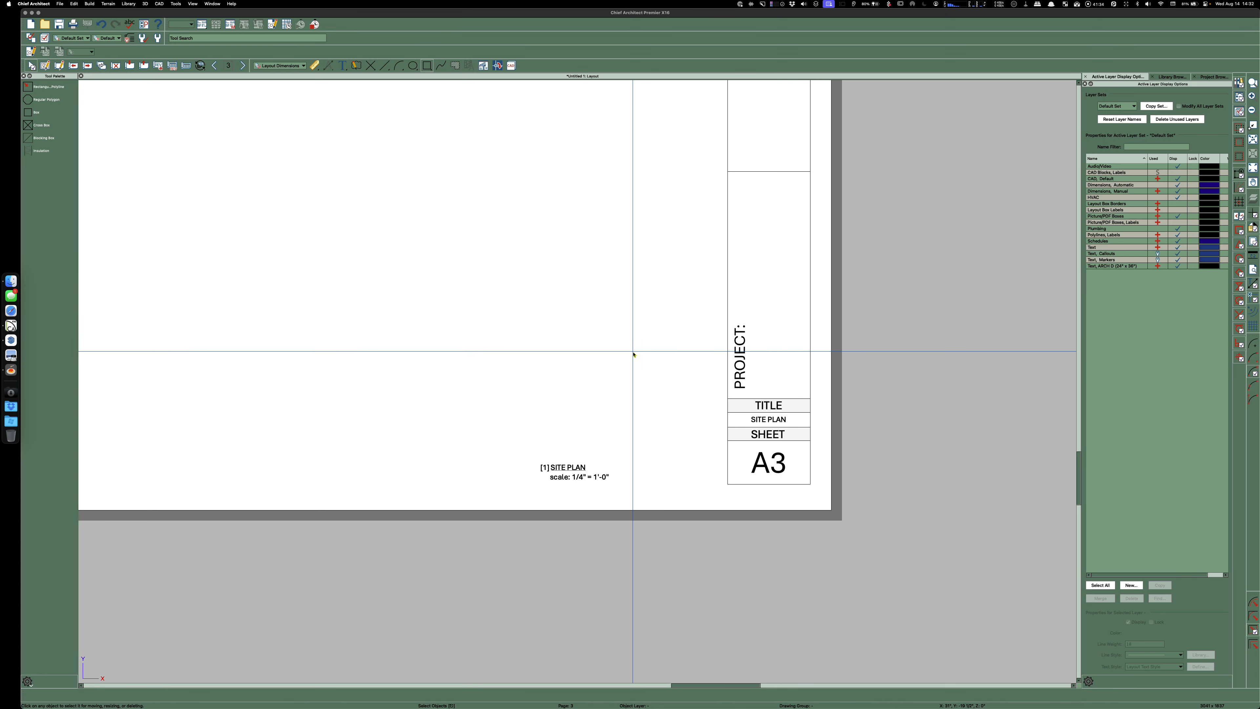
scroll(735, 436, "down", 3)
scroll(739, 440, "down", 3)
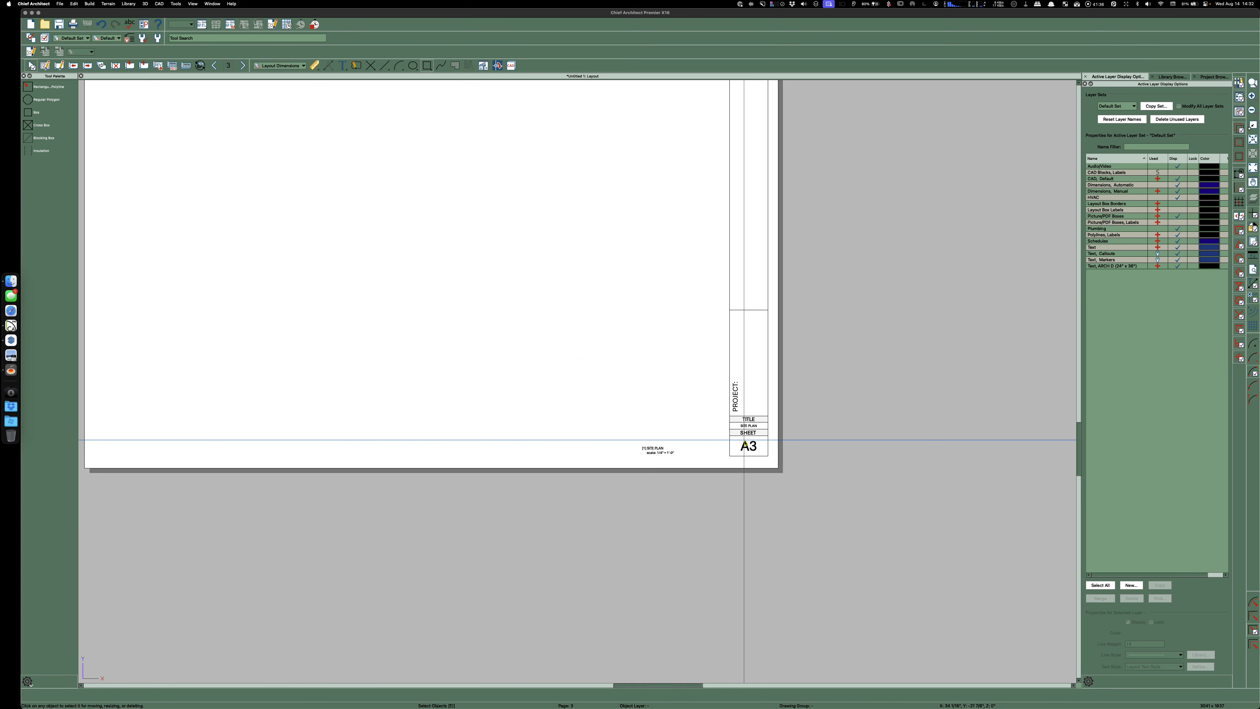
scroll(745, 441, "up", 4)
scroll(680, 446, "up", 3)
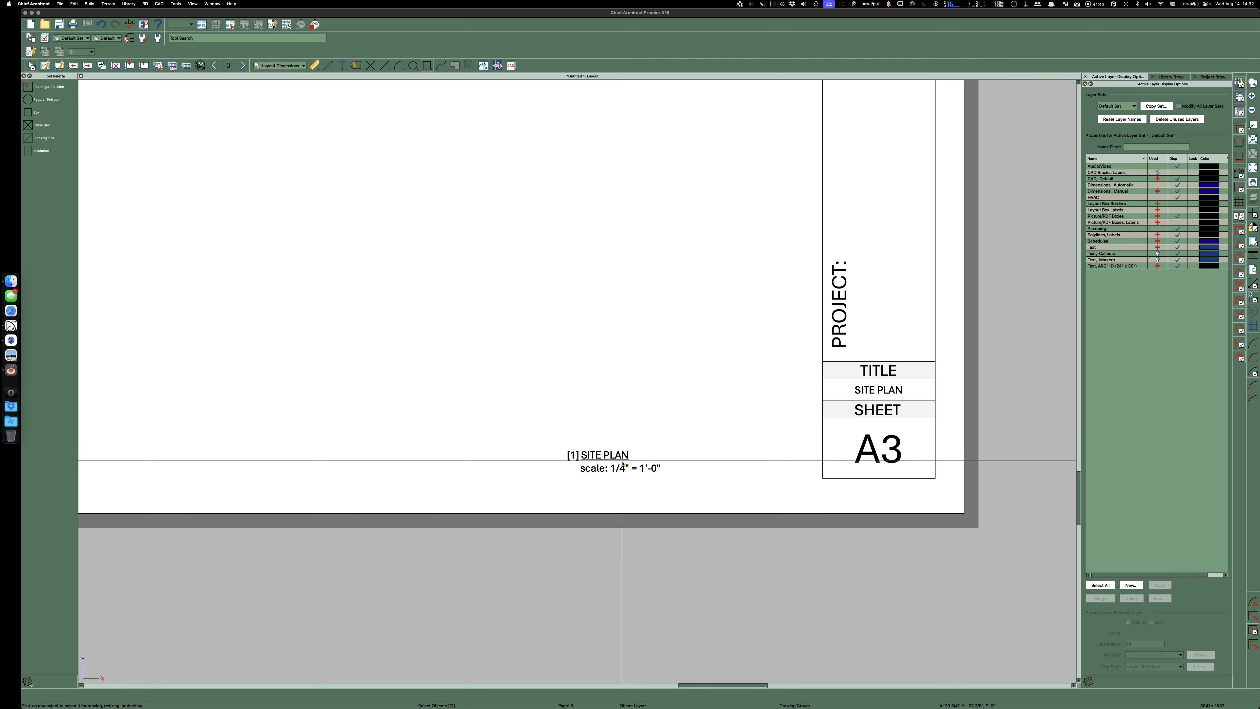
scroll(625, 457, "up", 2)
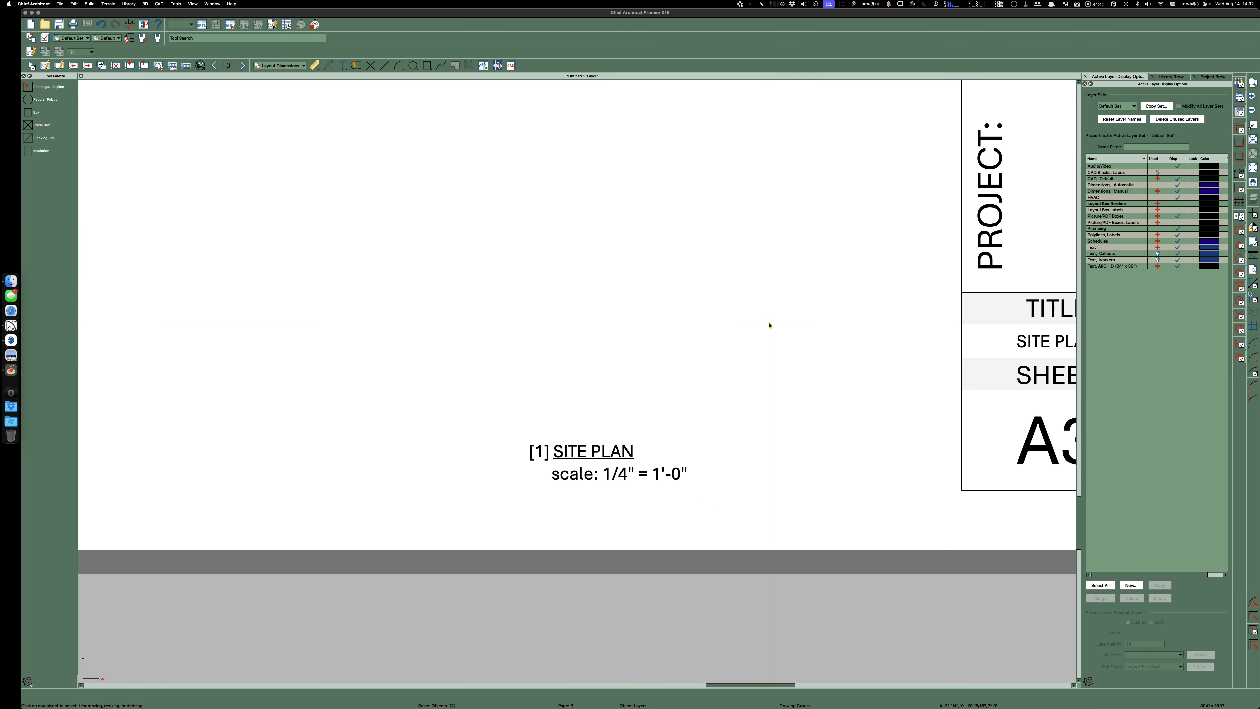
scroll(530, 449, "down", 1)
scroll(530, 449, "down", 2)
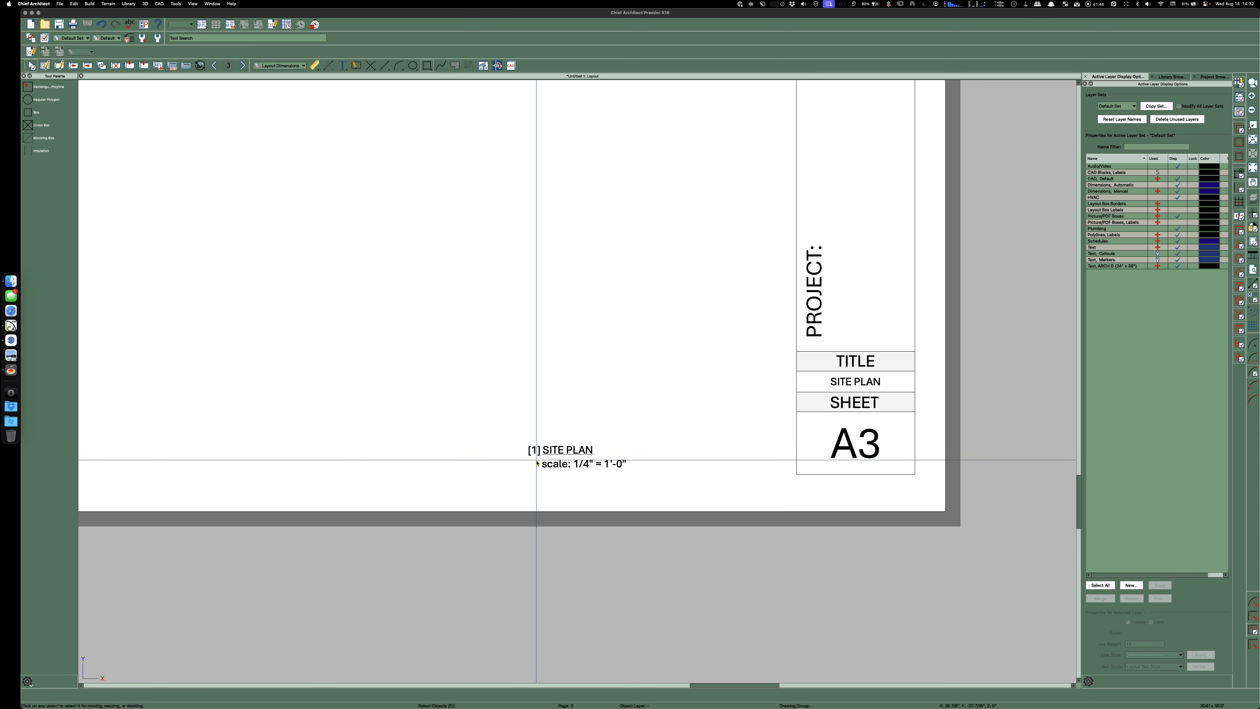
scroll(882, 471, "down", 1)
scroll(881, 472, "down", 1)
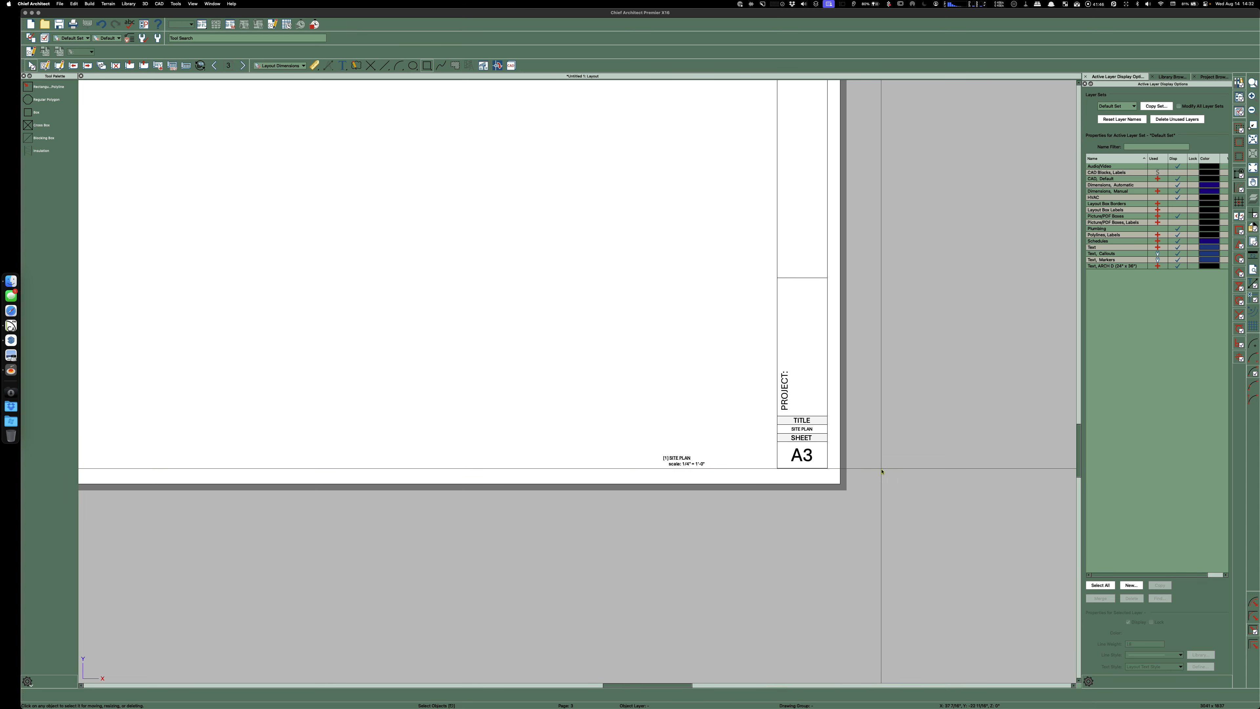
scroll(745, 521, "down", 2)
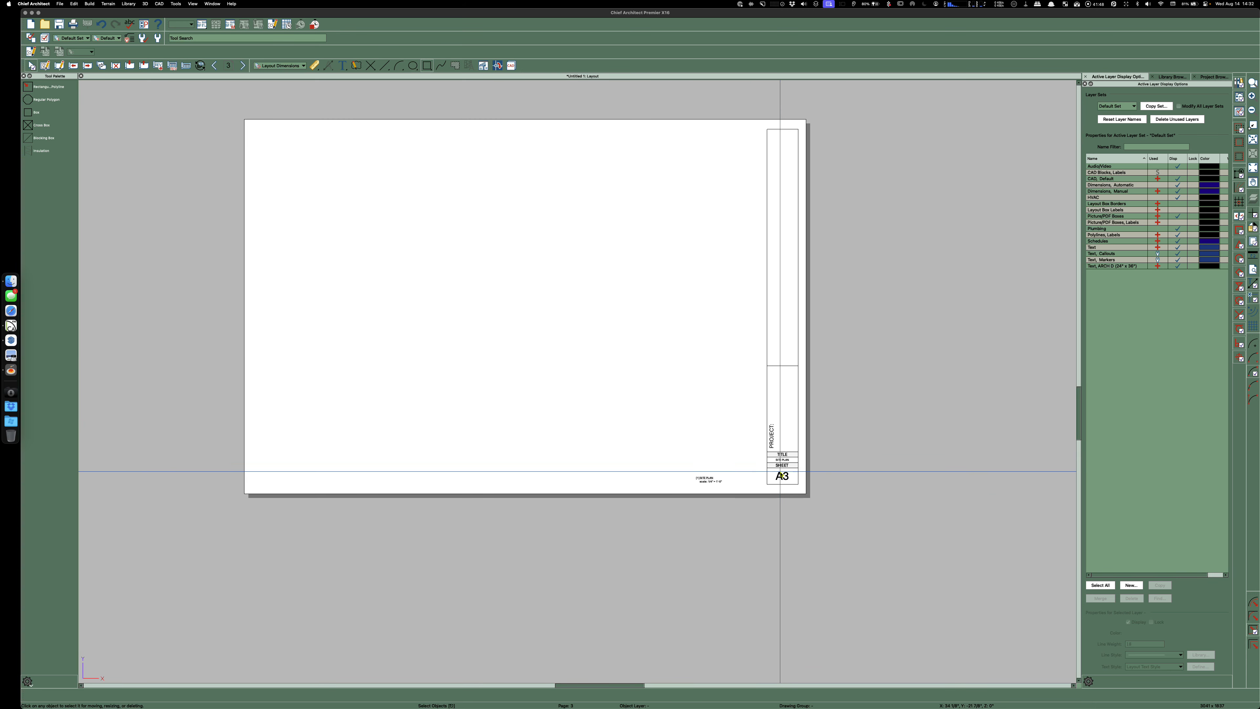